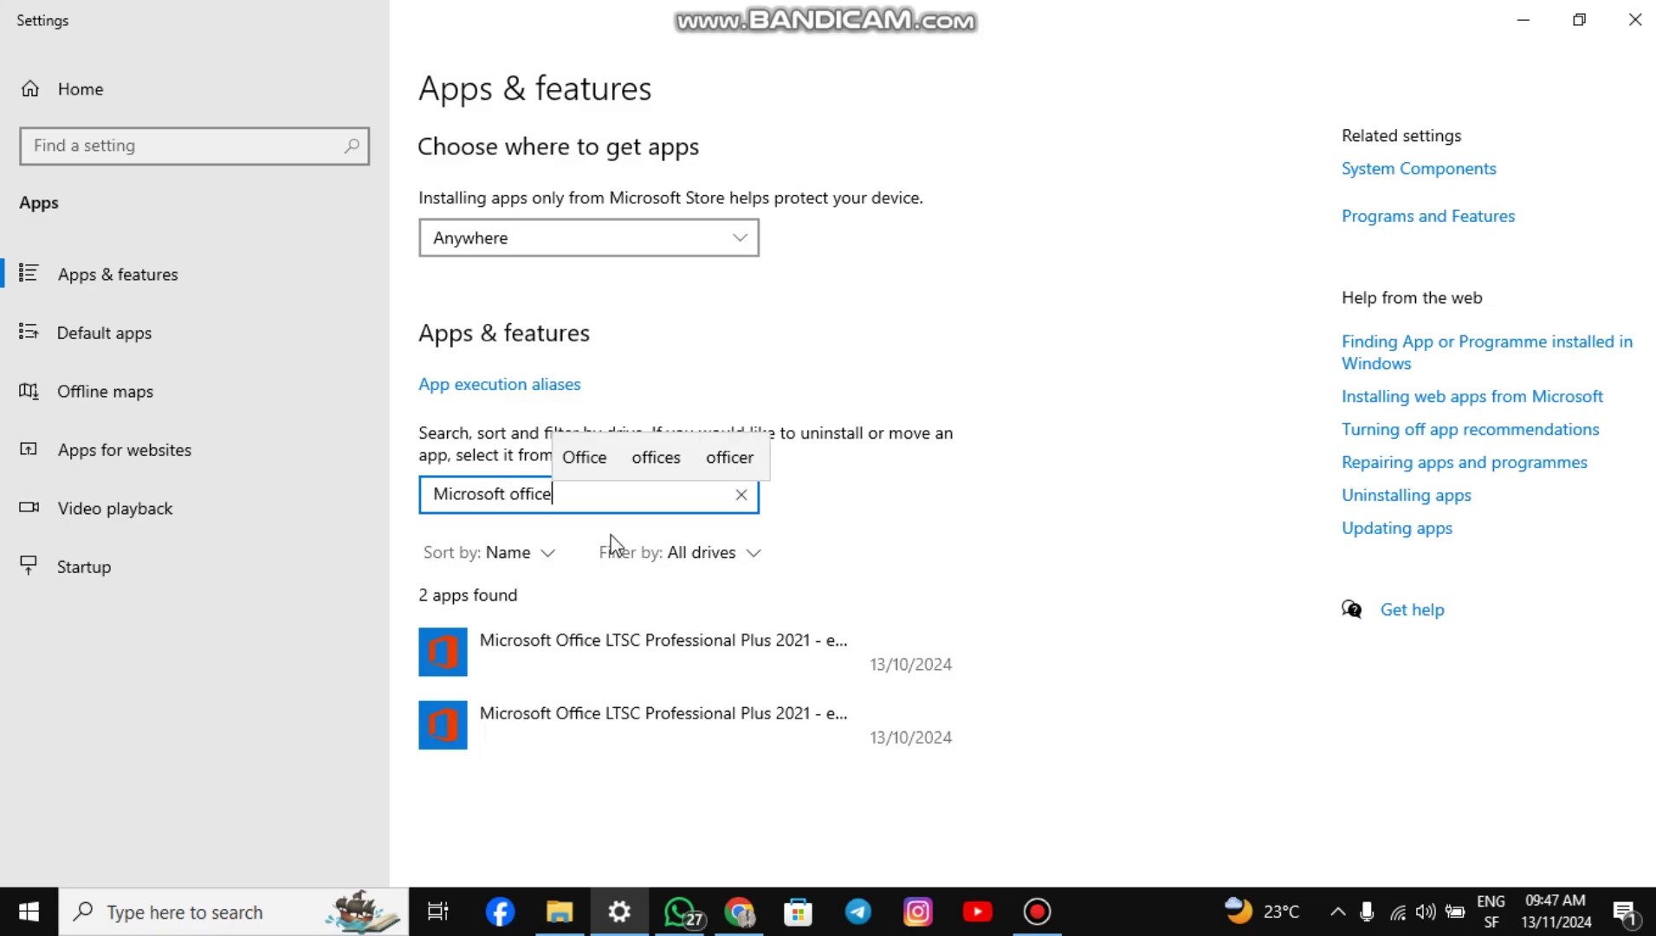
Uninstall the first listed Microsoft Office LTSC Professional Plus 2021 - en-gb entry and close the uninstaller
left_click(659, 649)
left_click(883, 776)
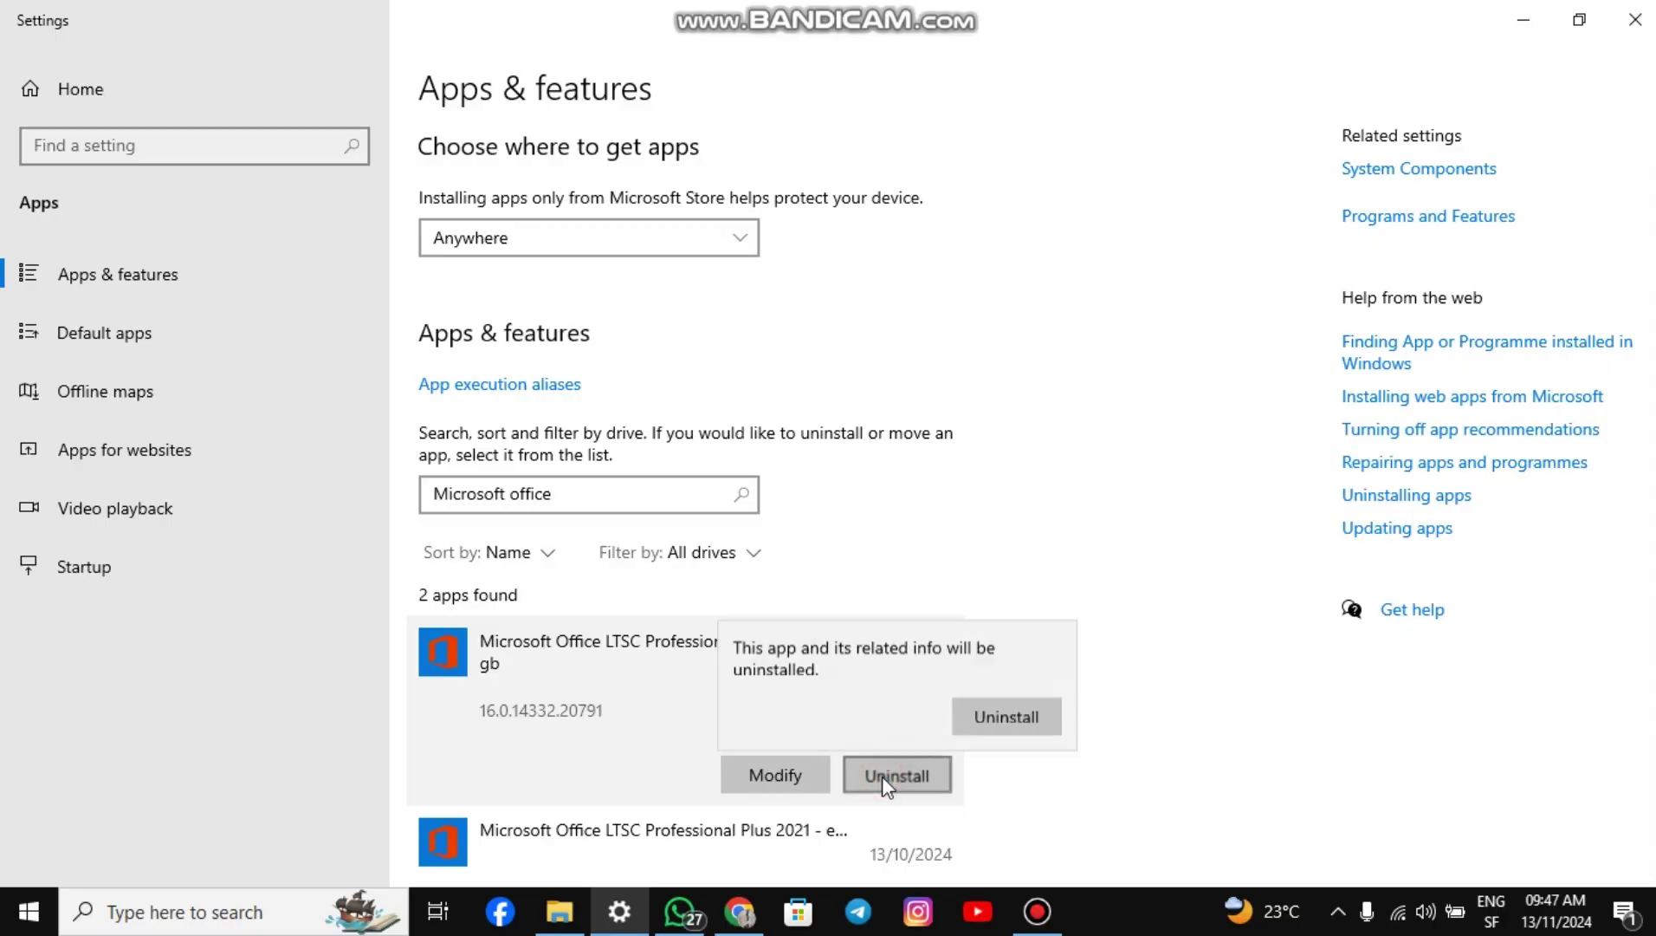
left_click(986, 723)
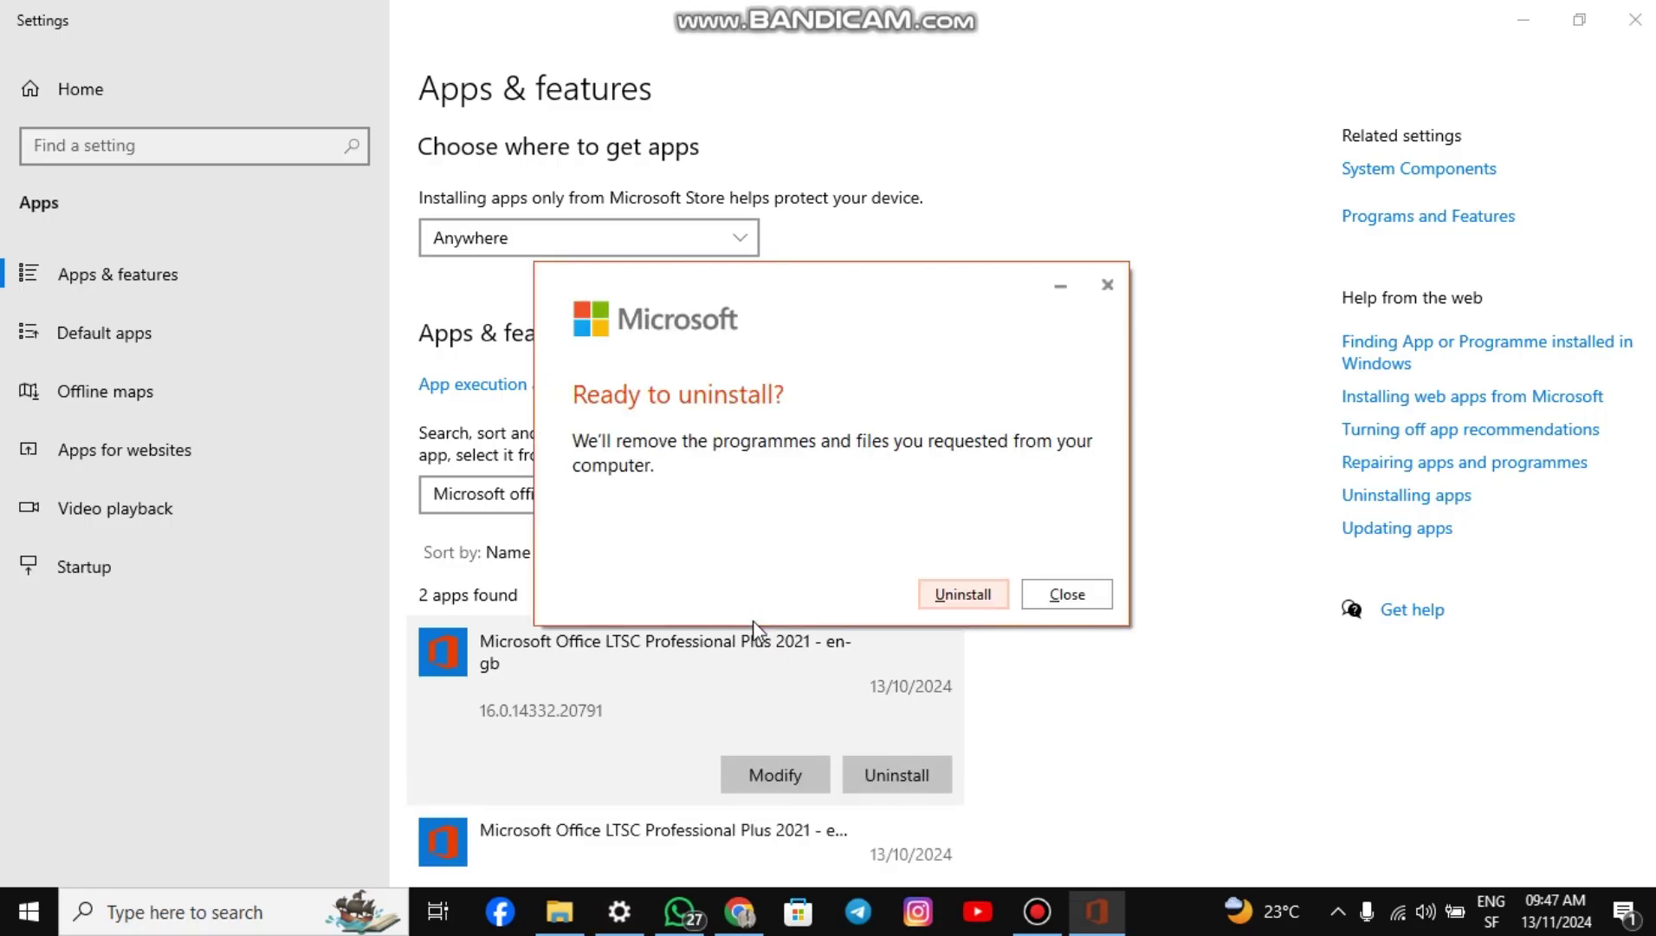
left_click(961, 595)
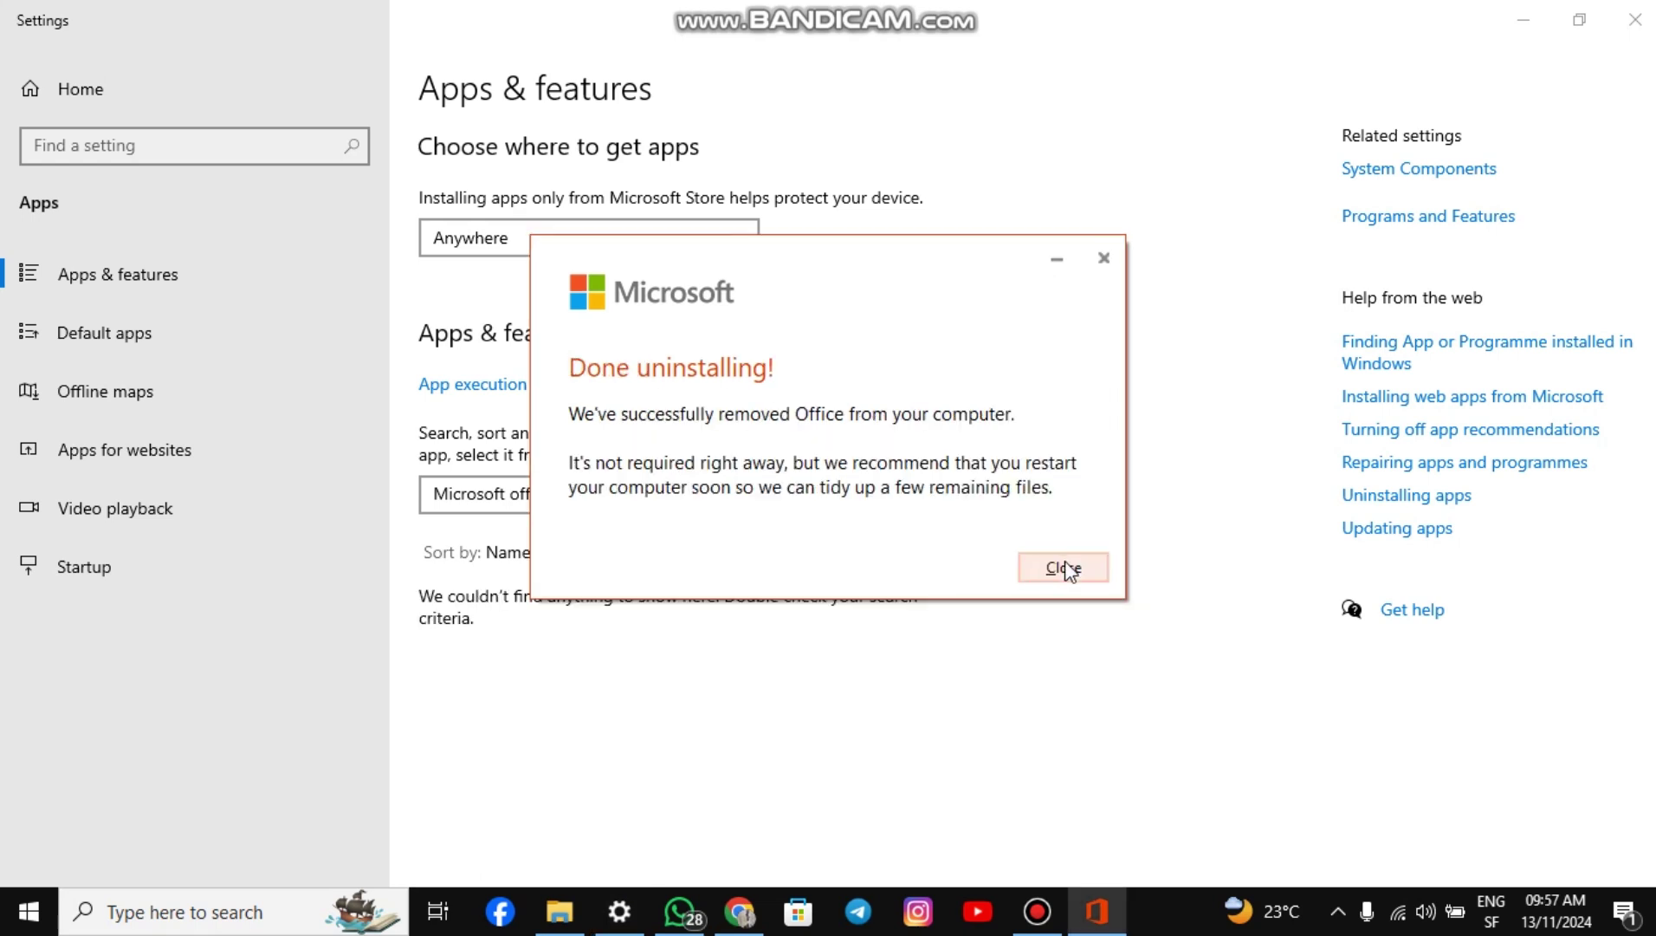
left_click(1064, 568)
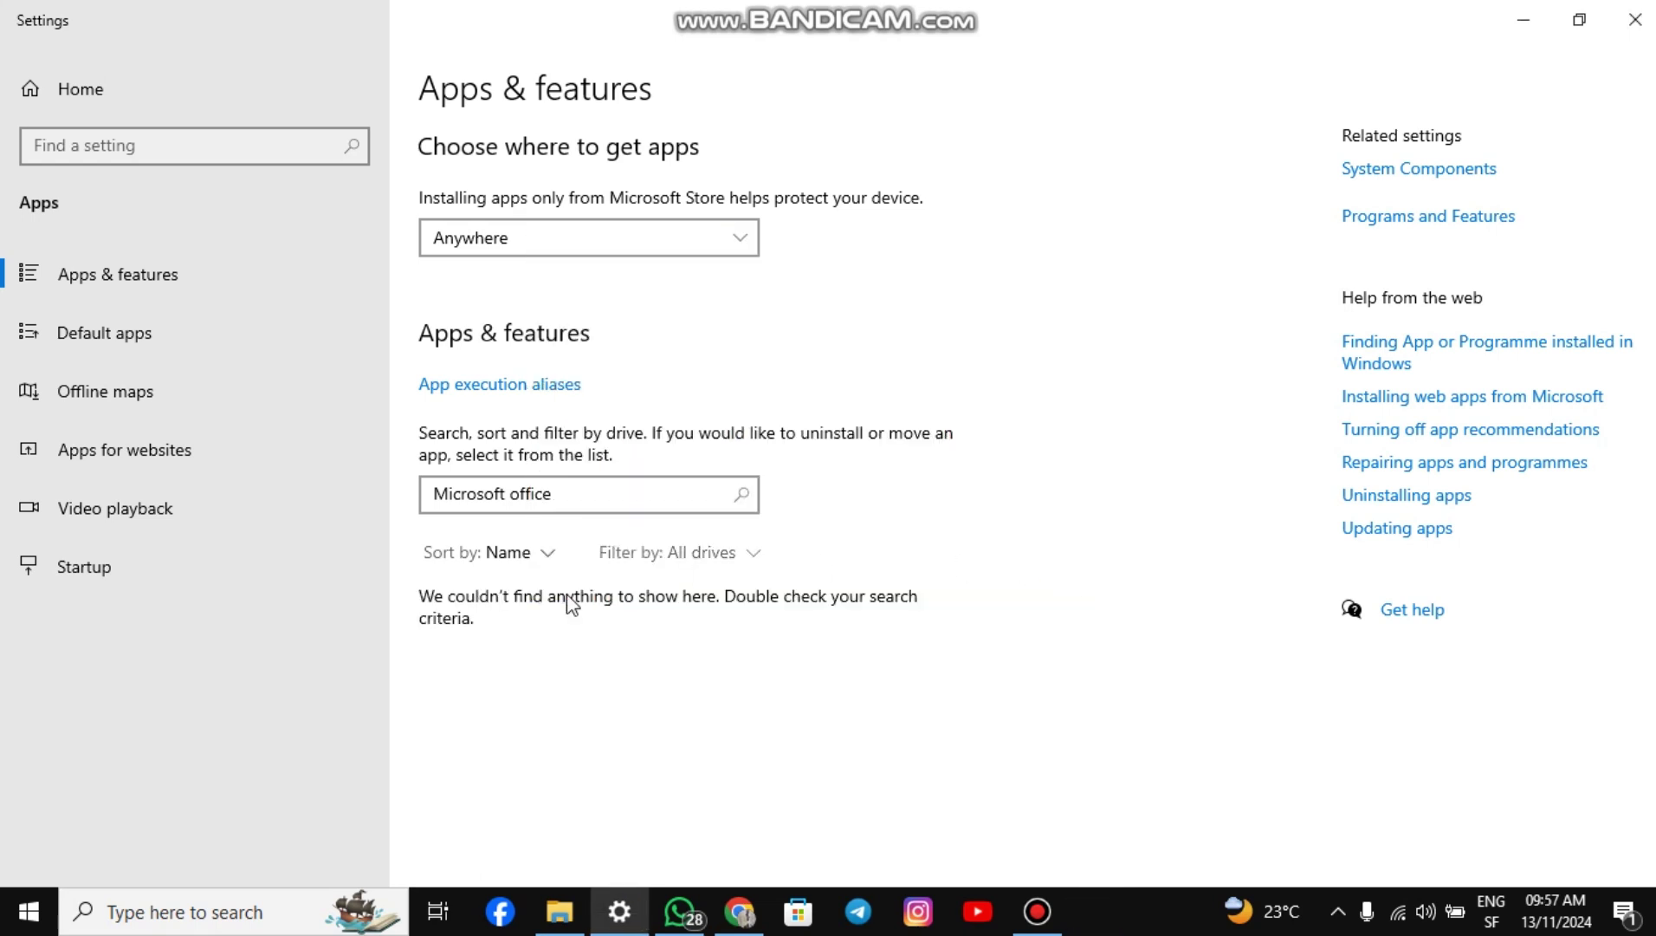
Restart the computer after removing Office
left_click(28, 914)
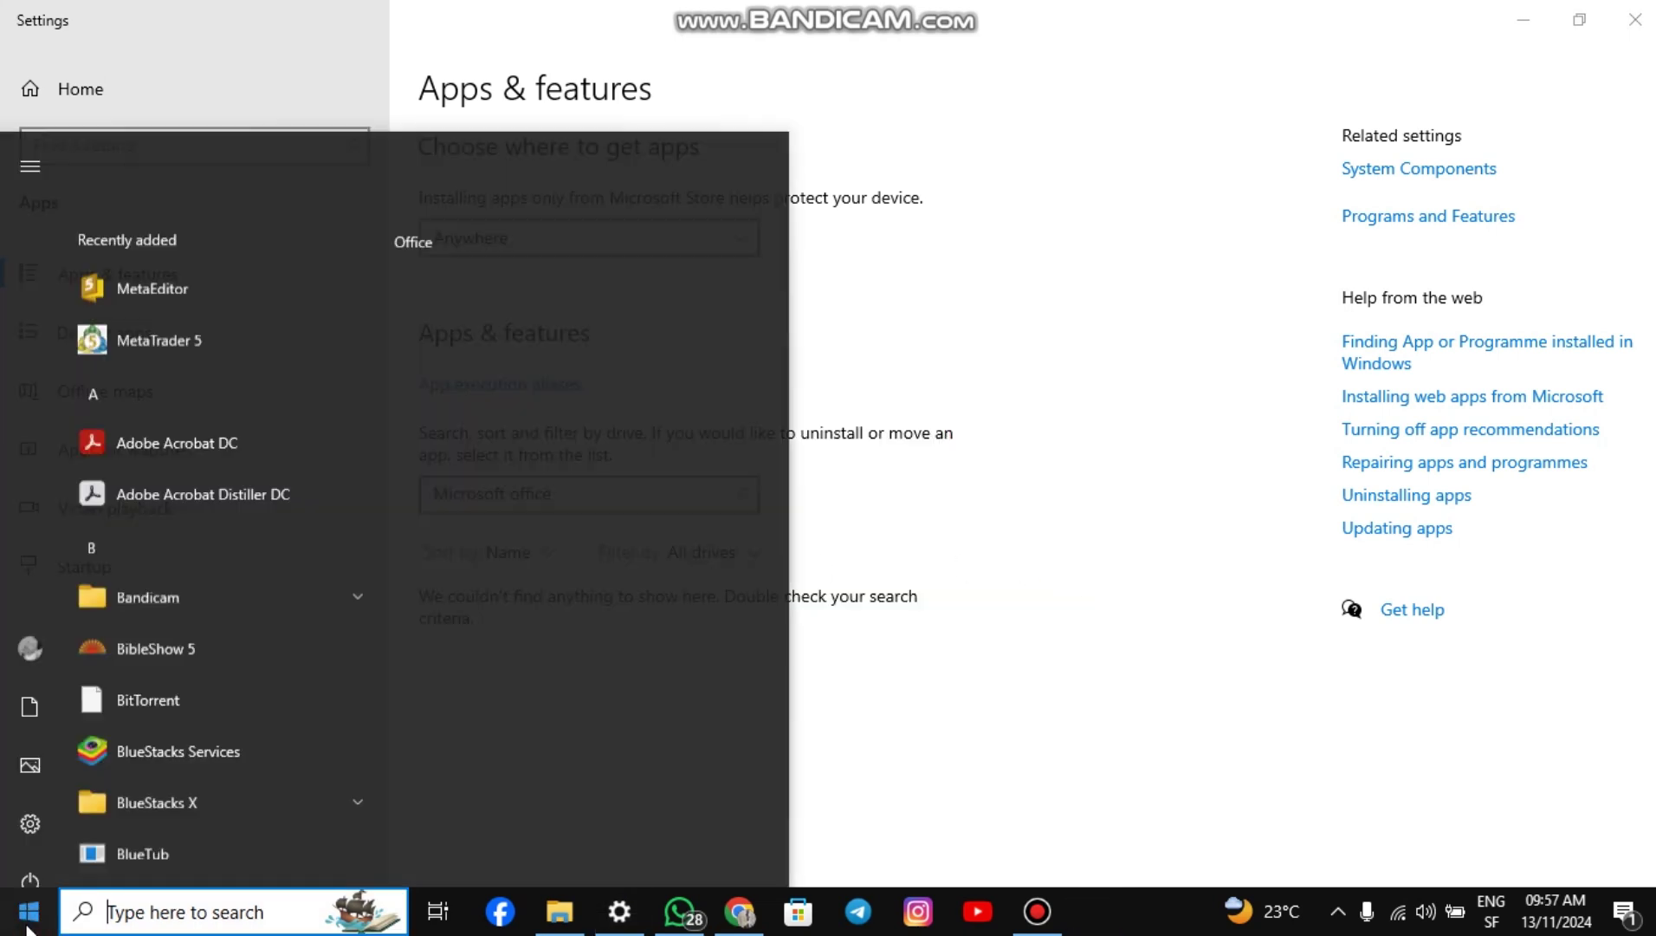
left_click(36, 876)
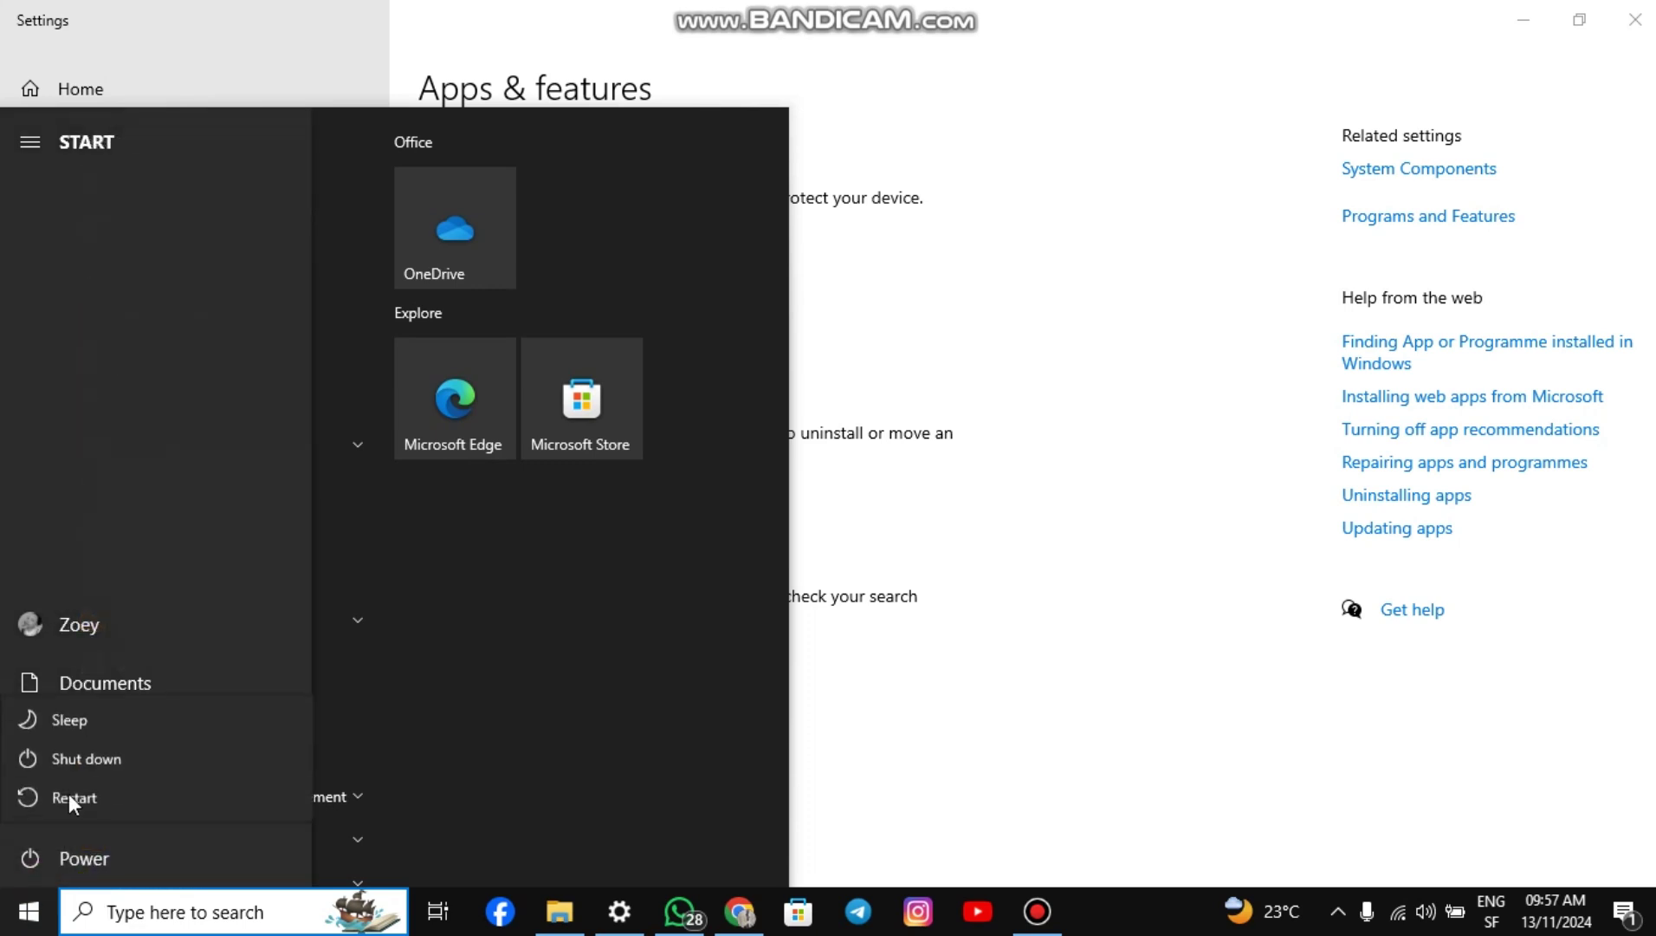
left_click(81, 795)
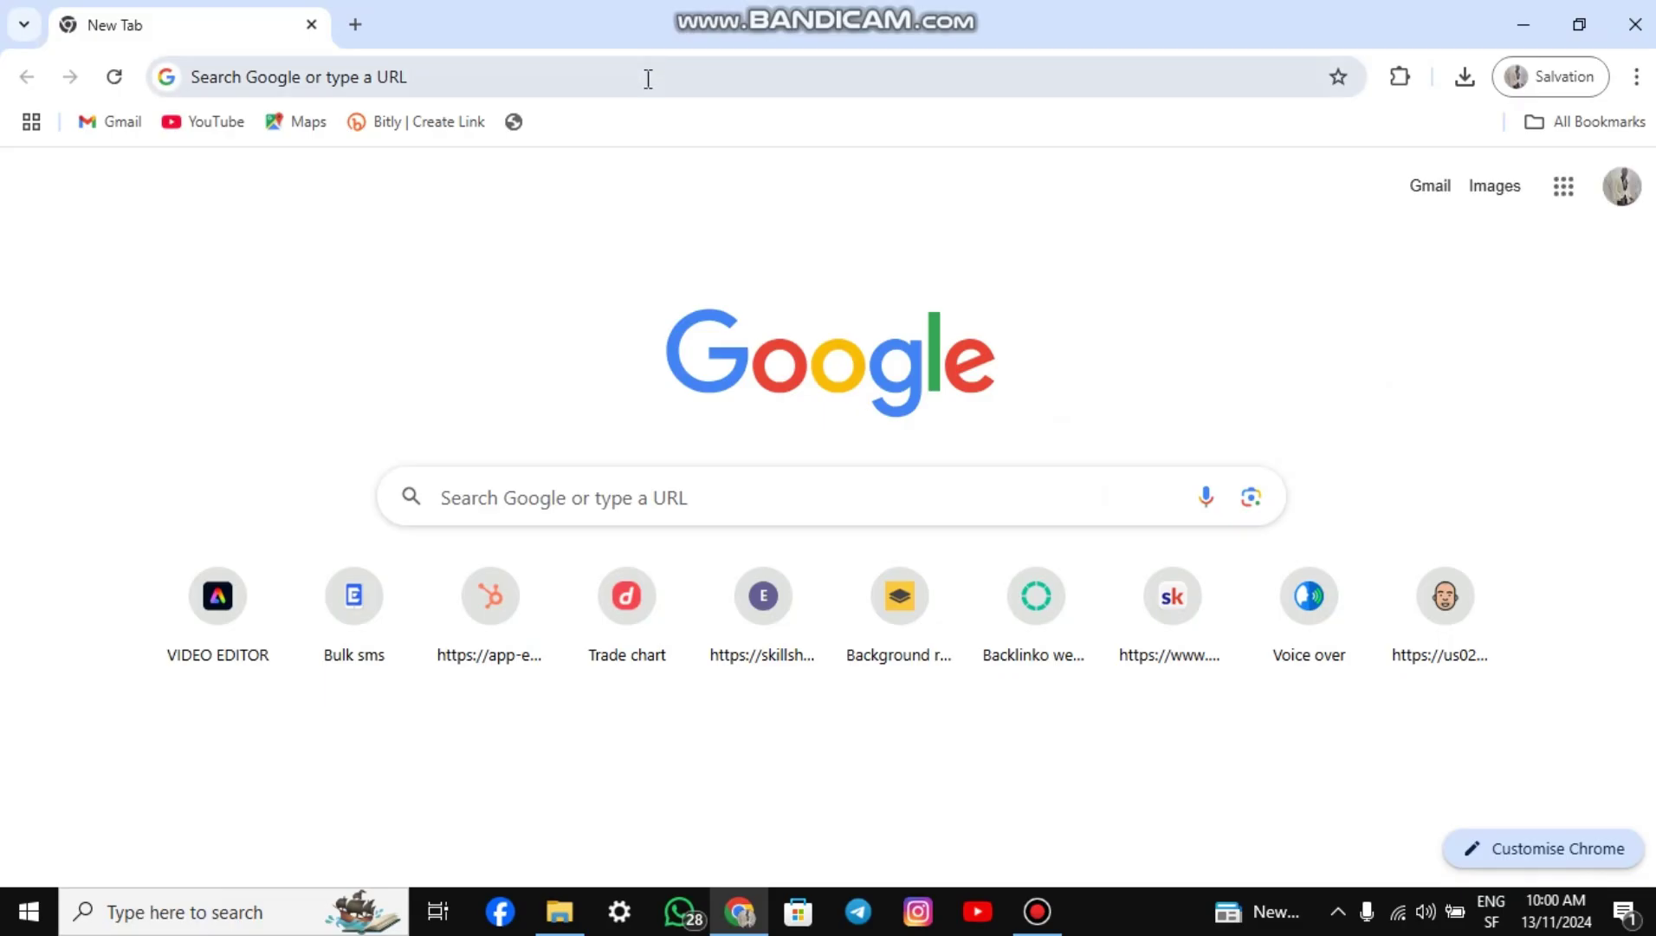
In Chrome, search Google for "office customization tool" and open the Microsoft 365 Apps admin center result at config.office.com/deploymentsettings
left_click(646, 76)
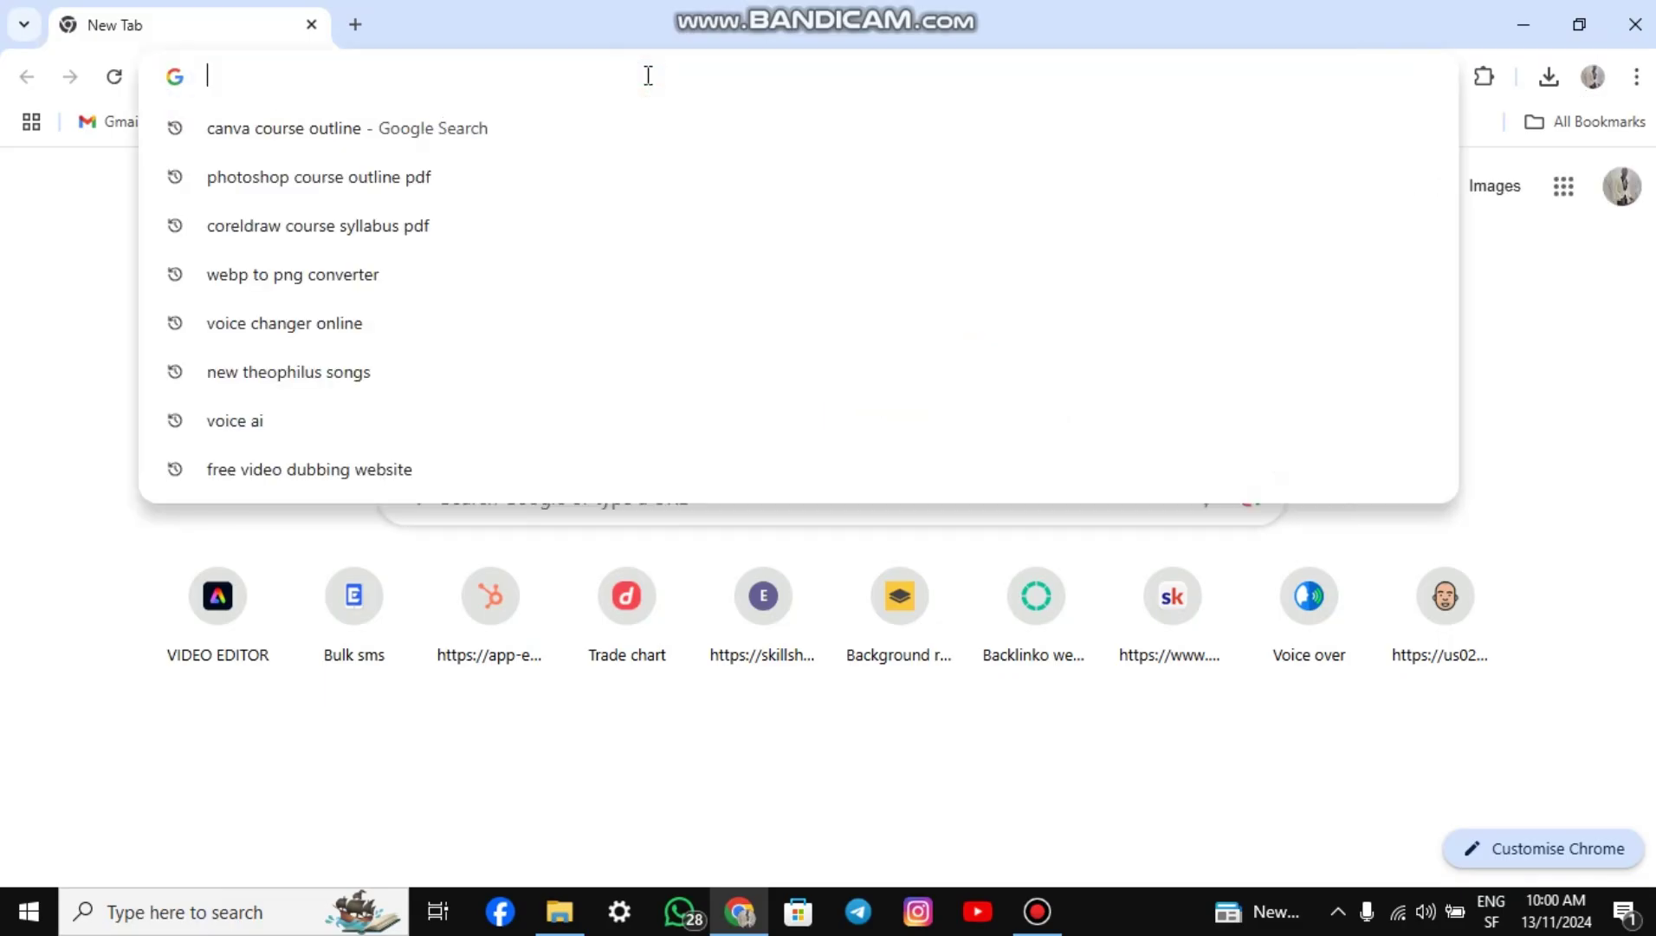
left_click(662, 497)
type("office customization too")
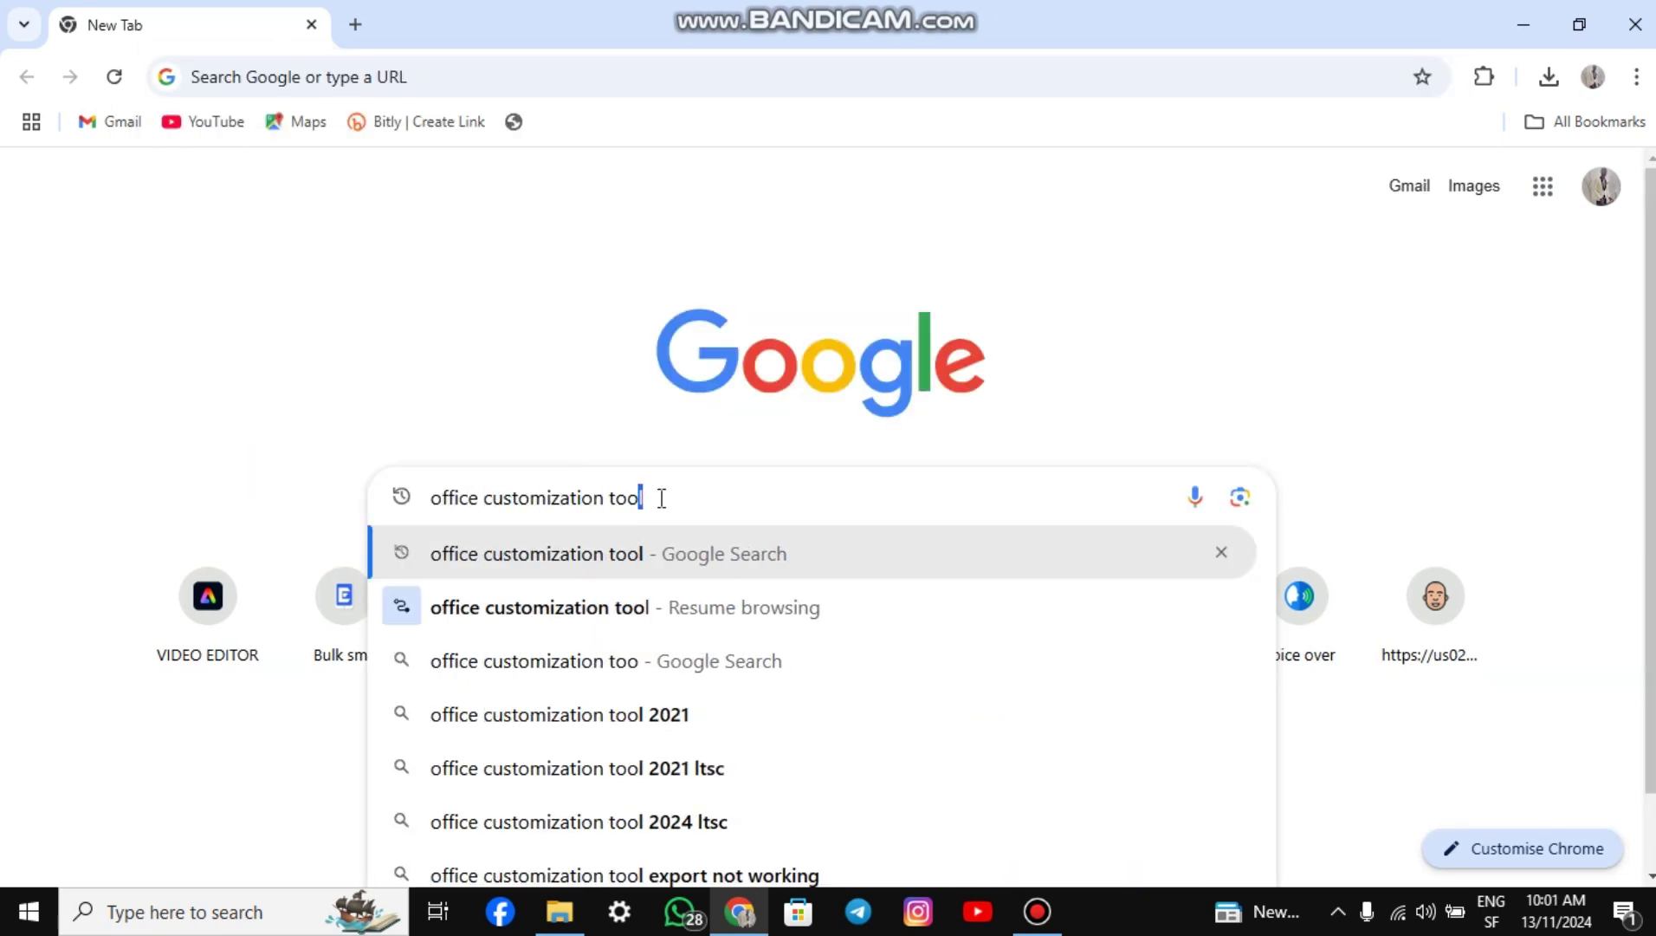
key("Return")
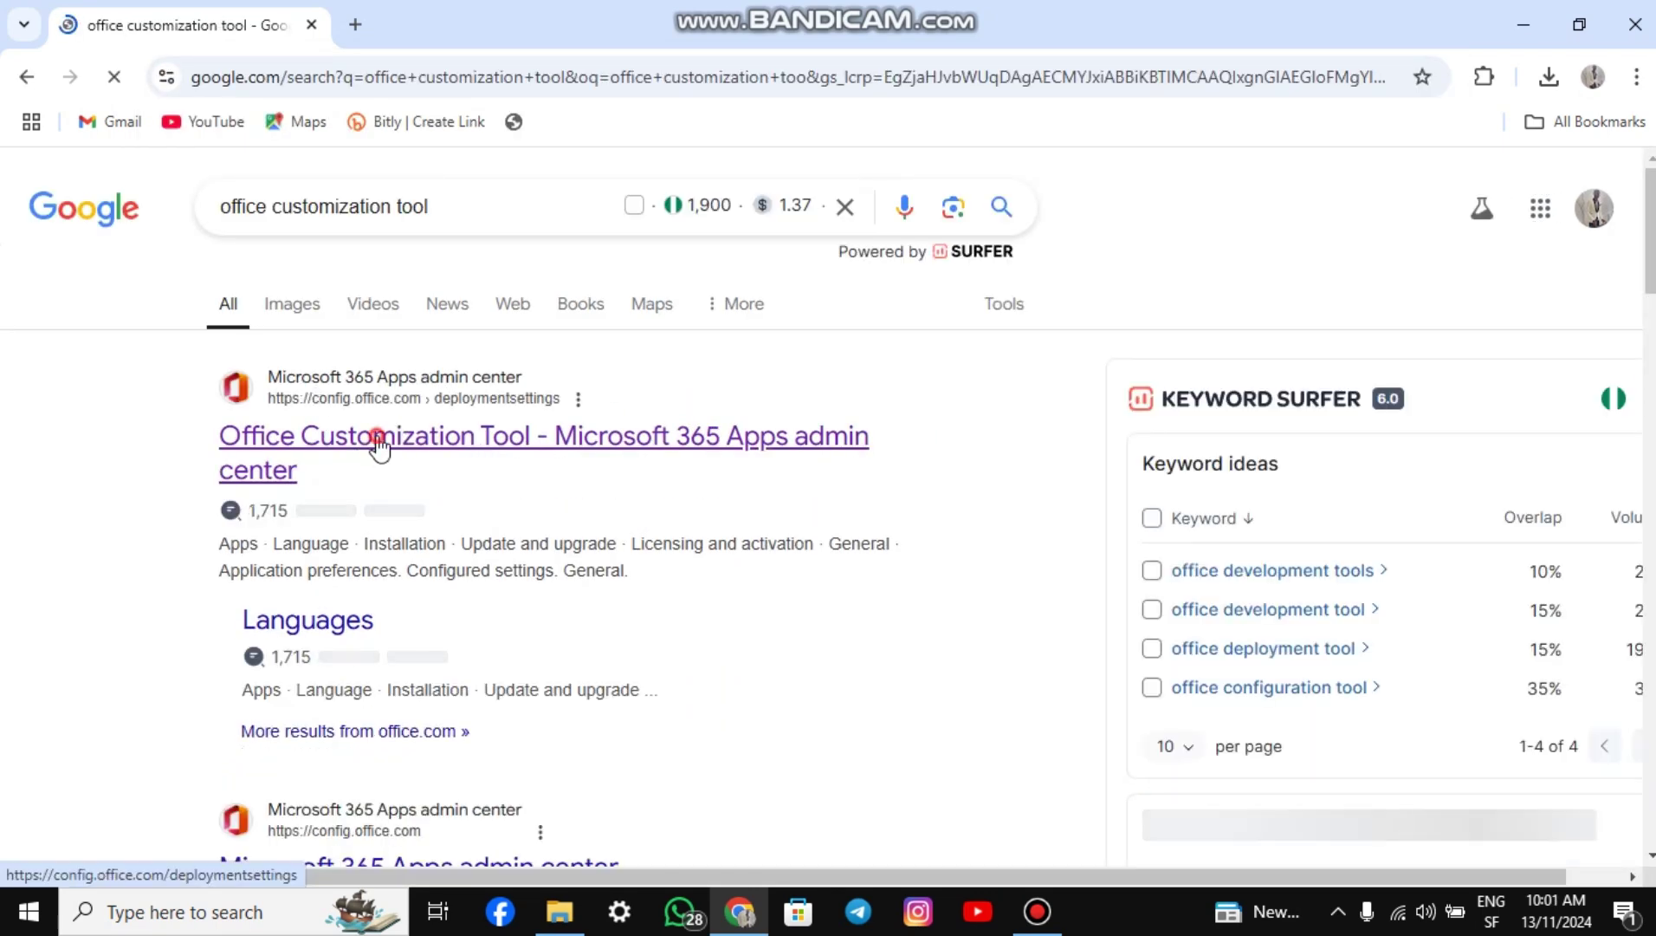
left_click(420, 442)
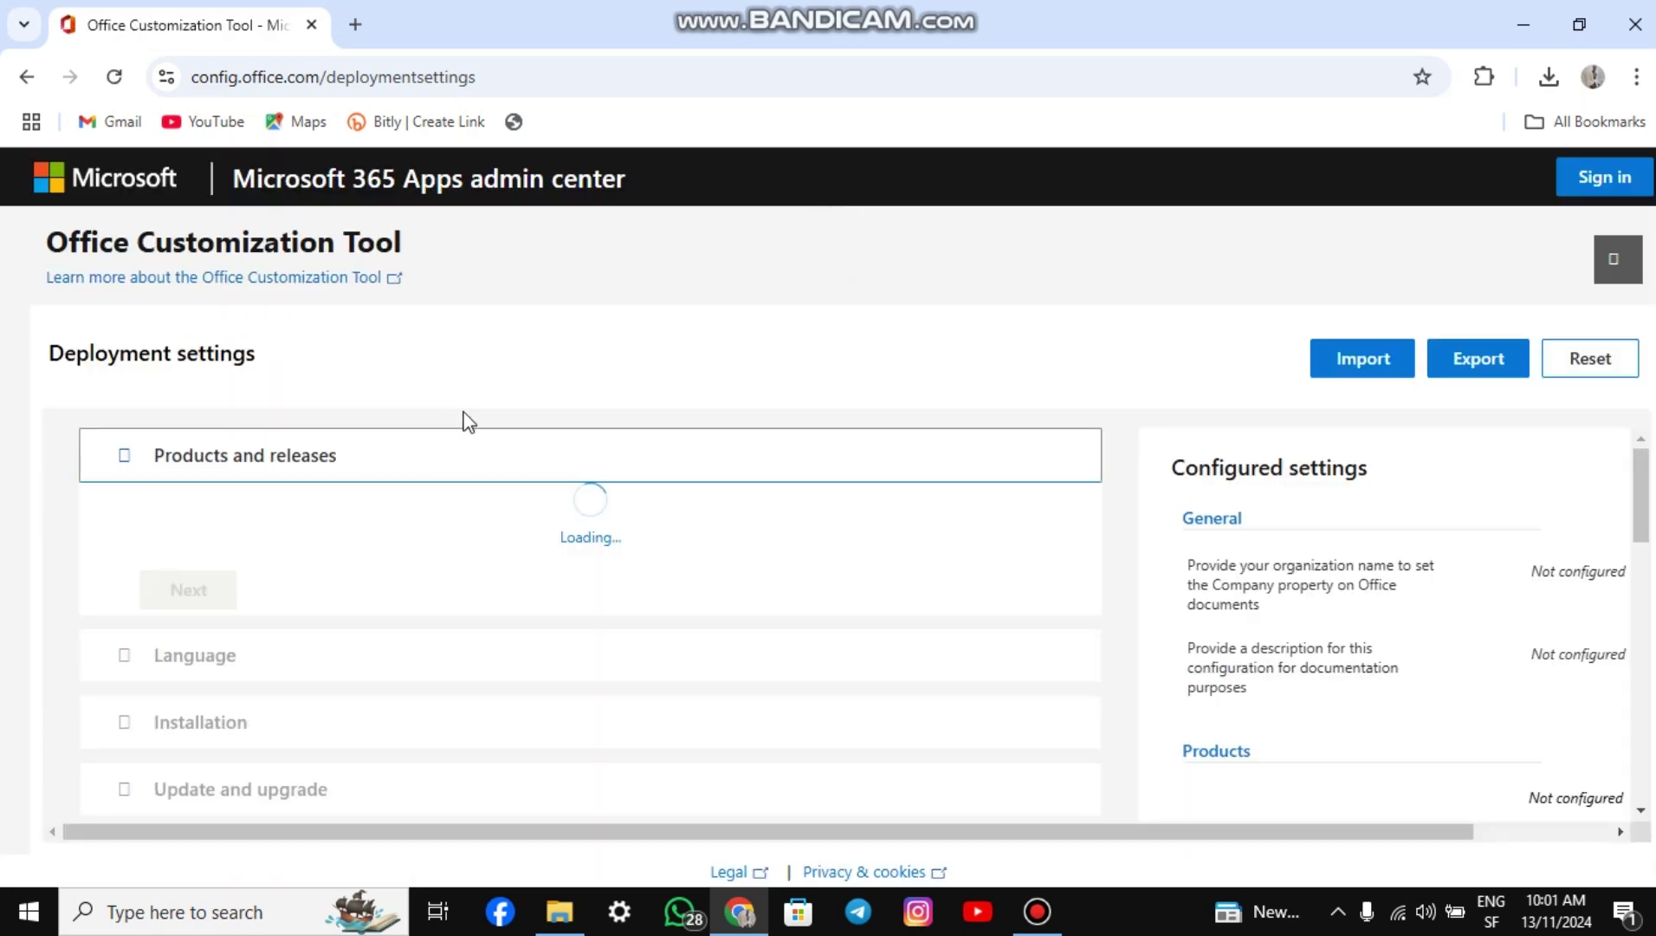
left_click_drag(43, 353, 288, 359)
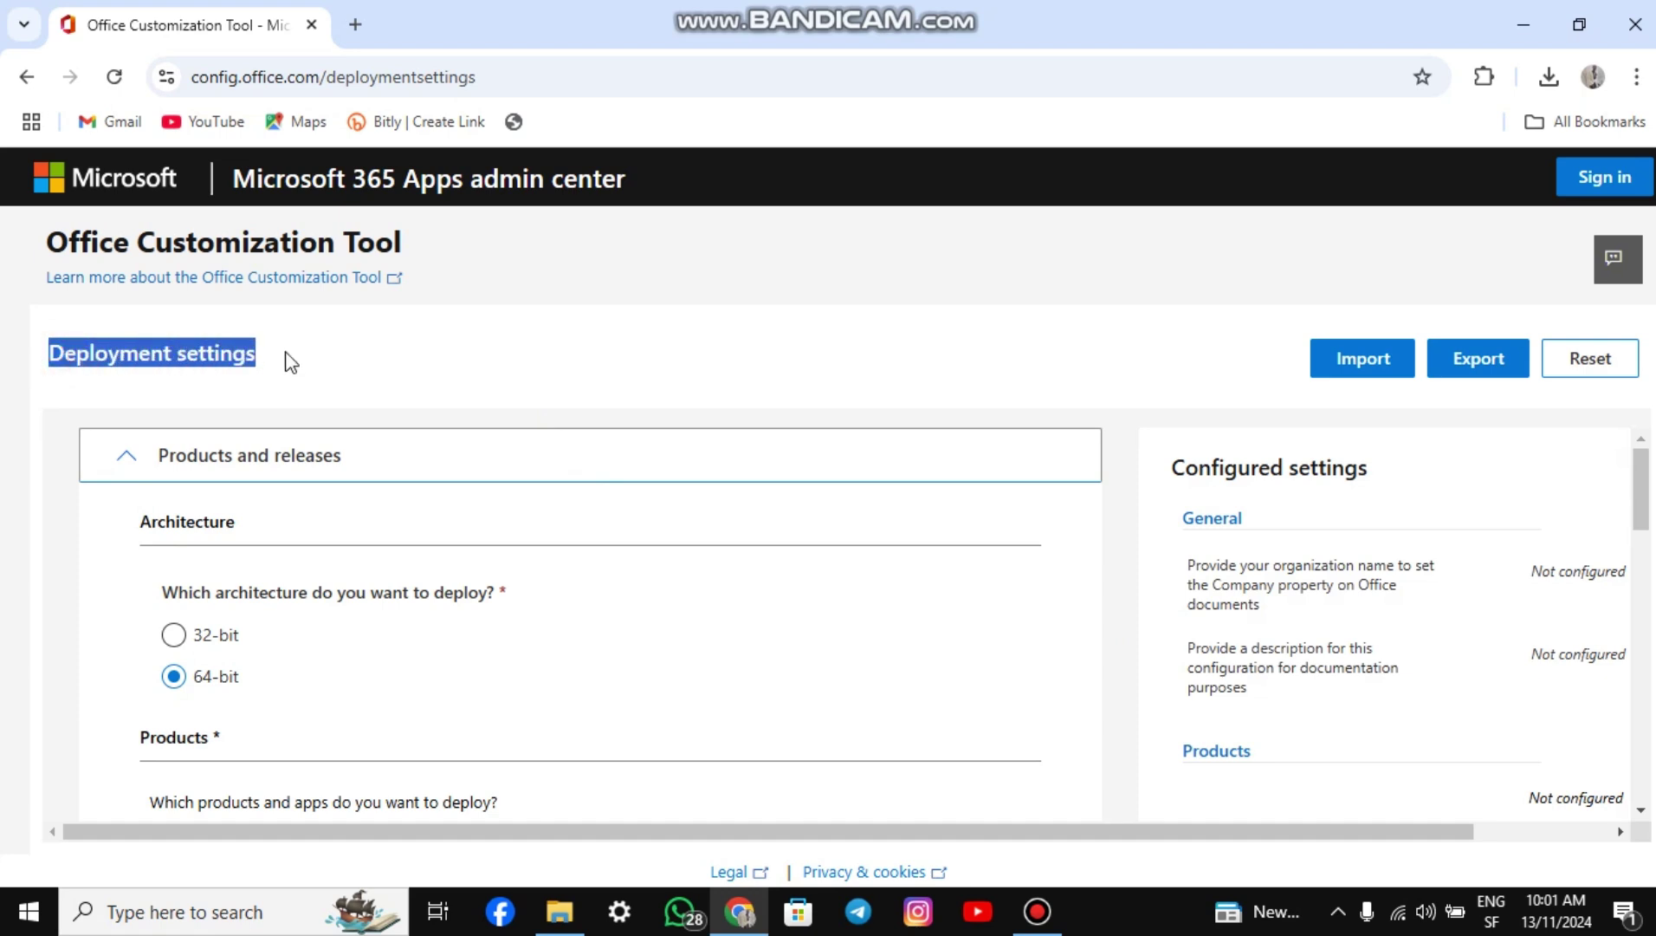
left_click(390, 361)
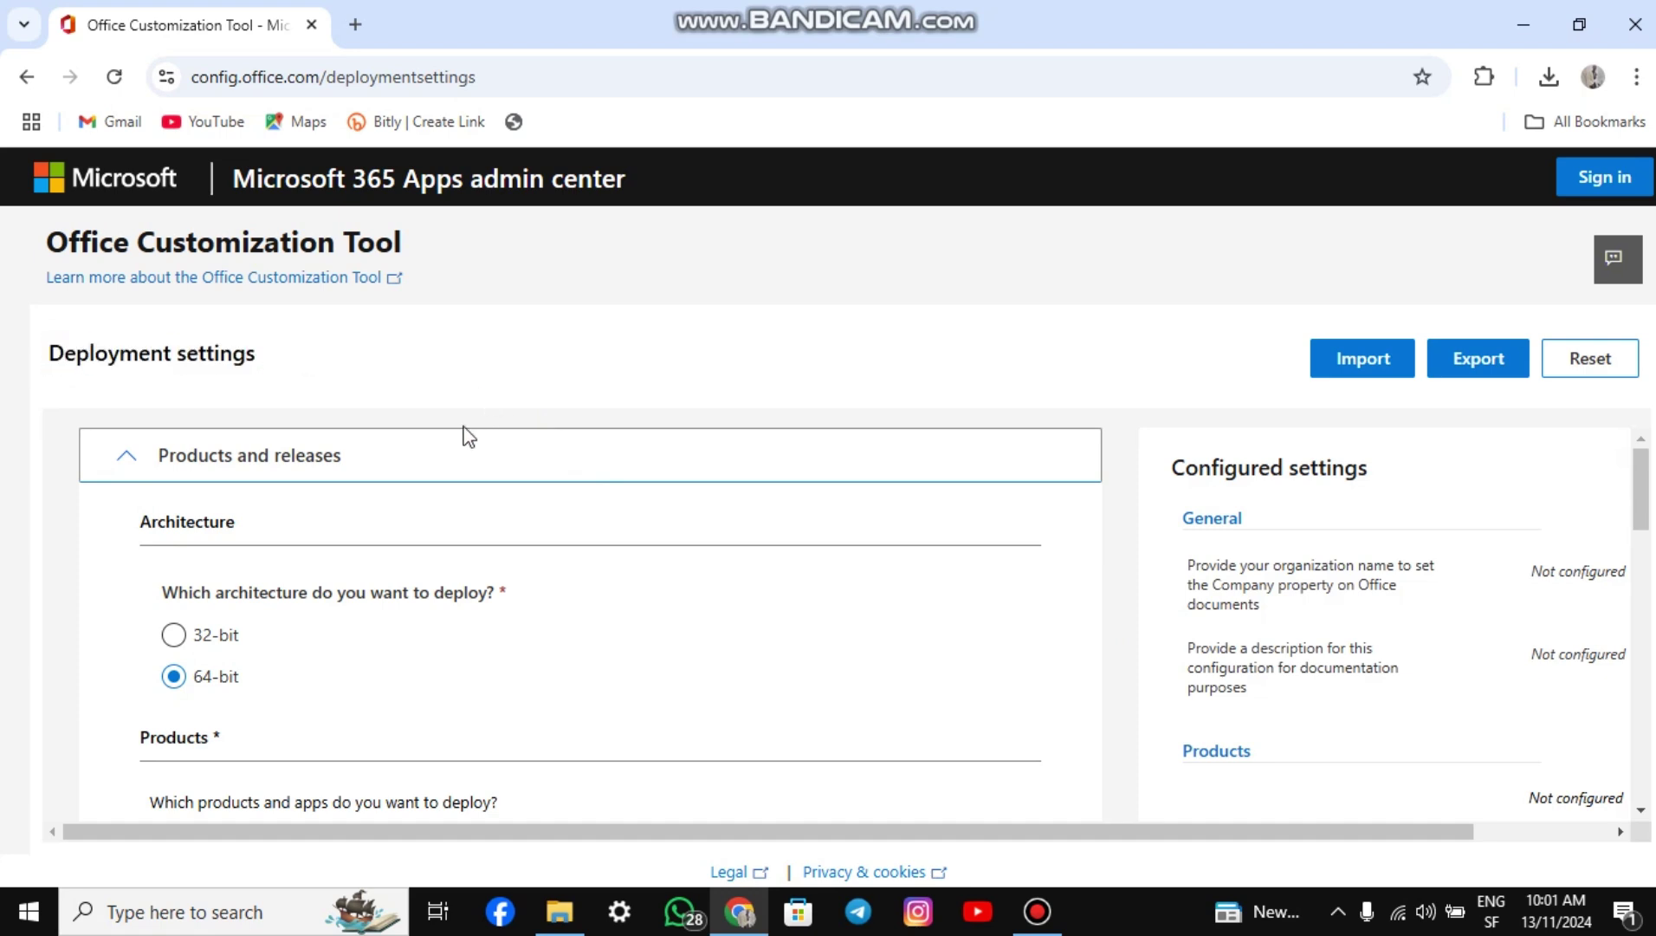
Choose the 64-bit architecture and select Office LTSC Professional Plus 2024 - Volume License as the Office suite
left_click(174, 676)
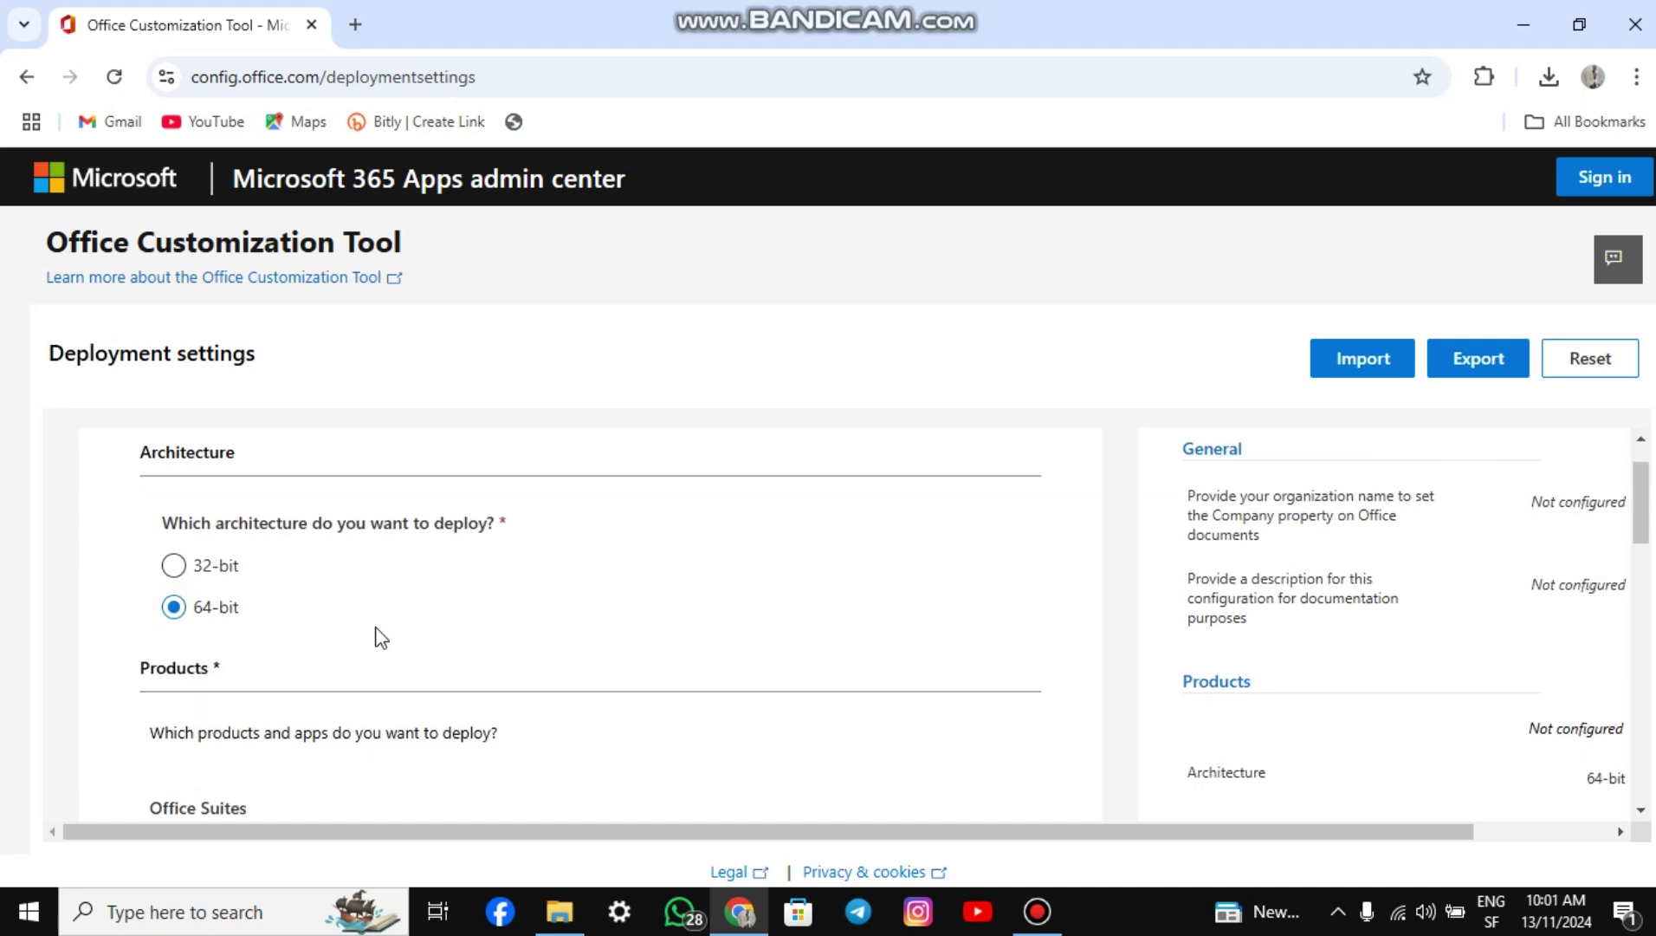
scroll(379, 637, "down", 3)
scroll(373, 636, "down", 1)
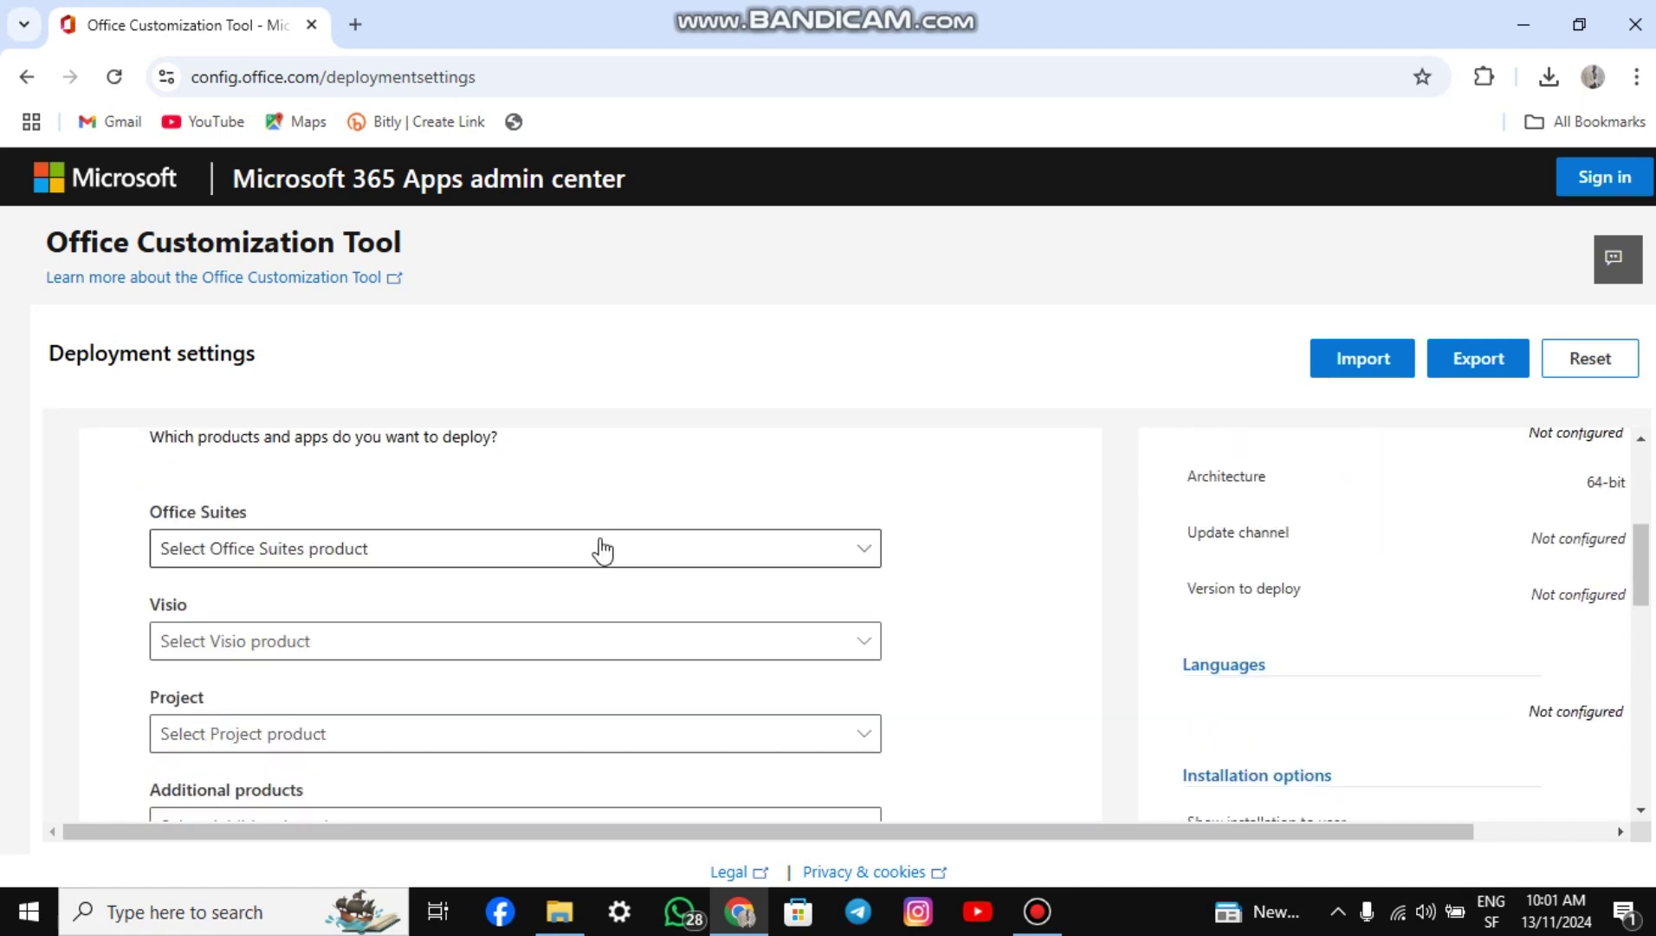
left_click(602, 547)
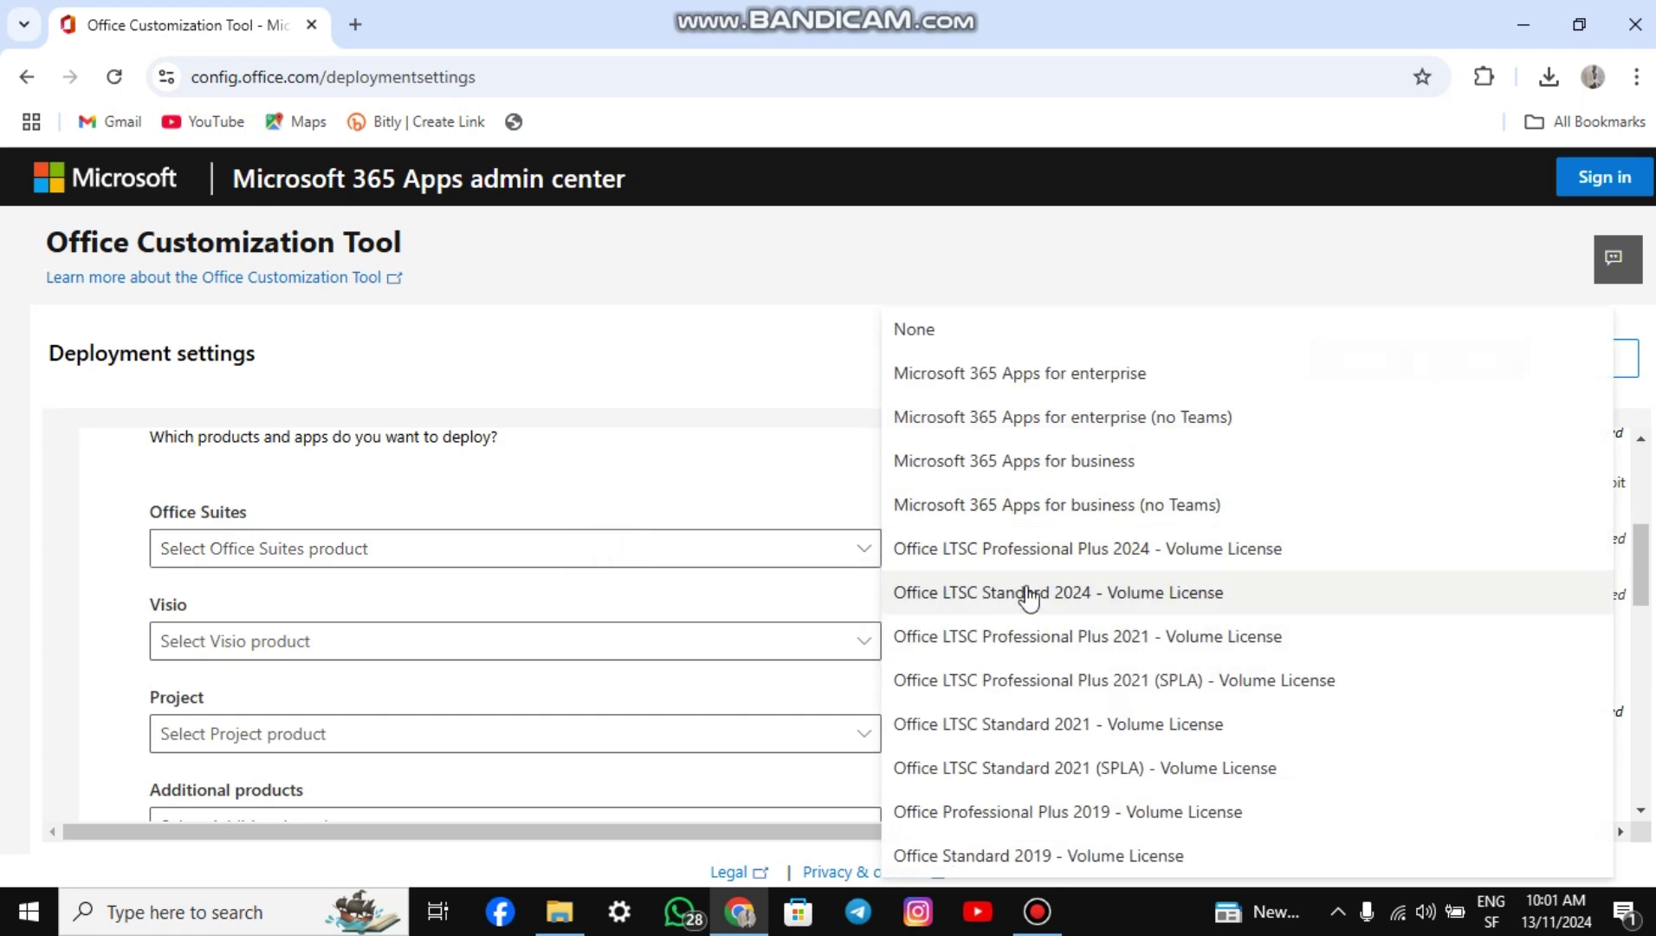
left_click(1104, 554)
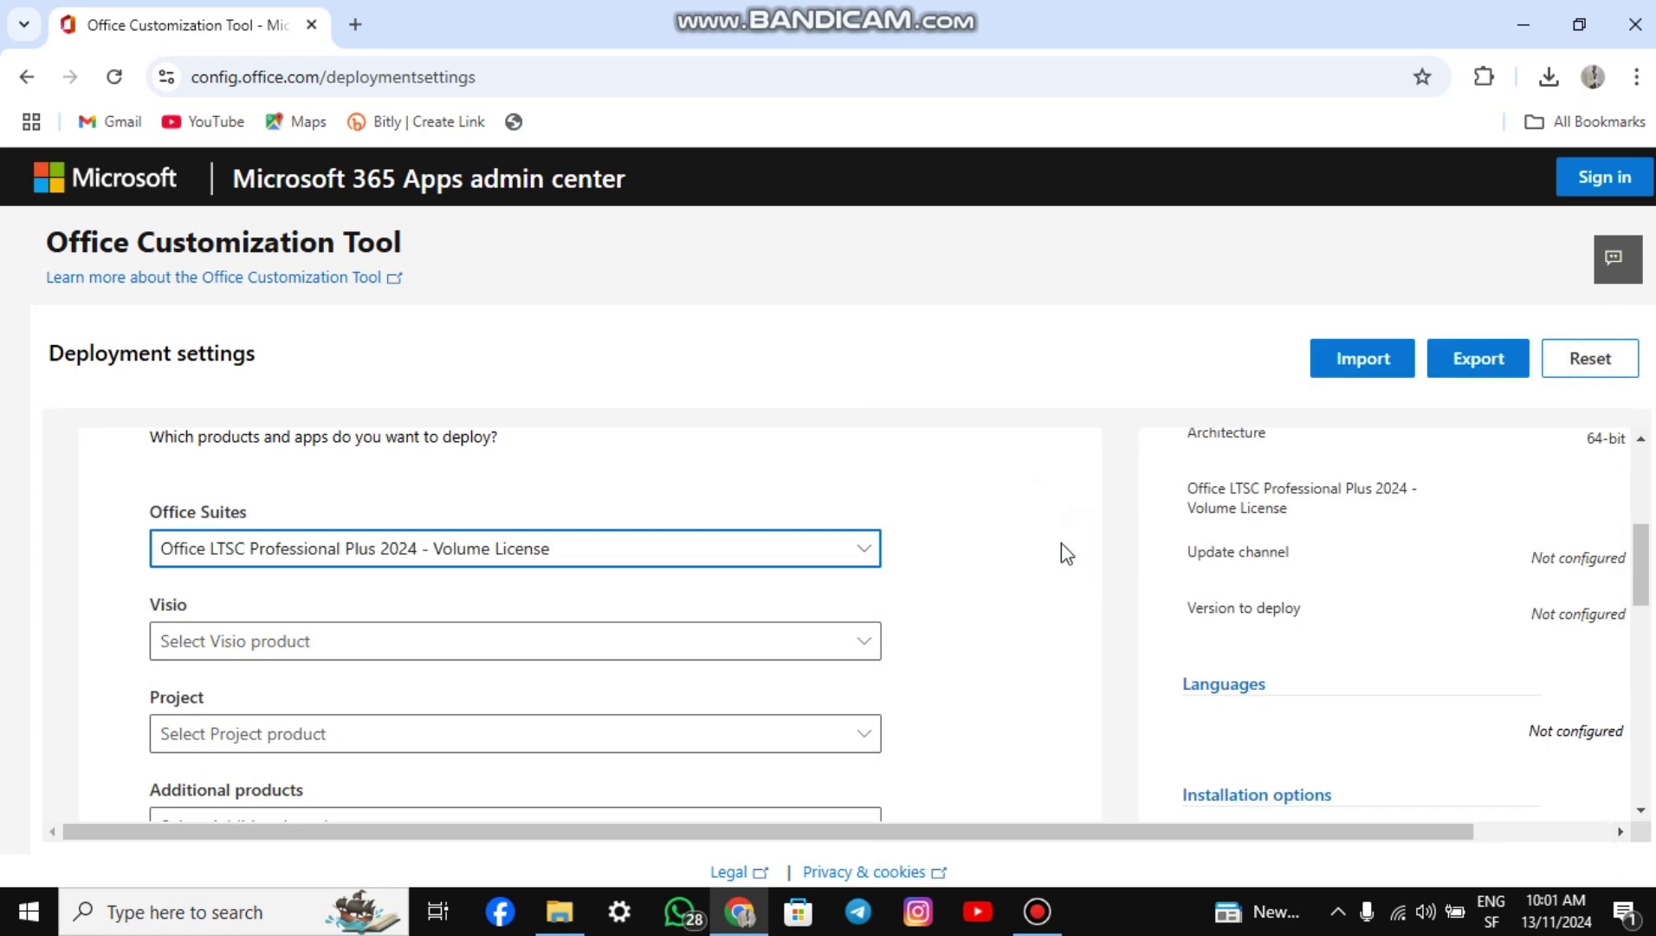
Keep the default update channel, version and app selection, and continue to the Language settings
scroll(769, 596, "down", 4)
scroll(769, 595, "down", 1)
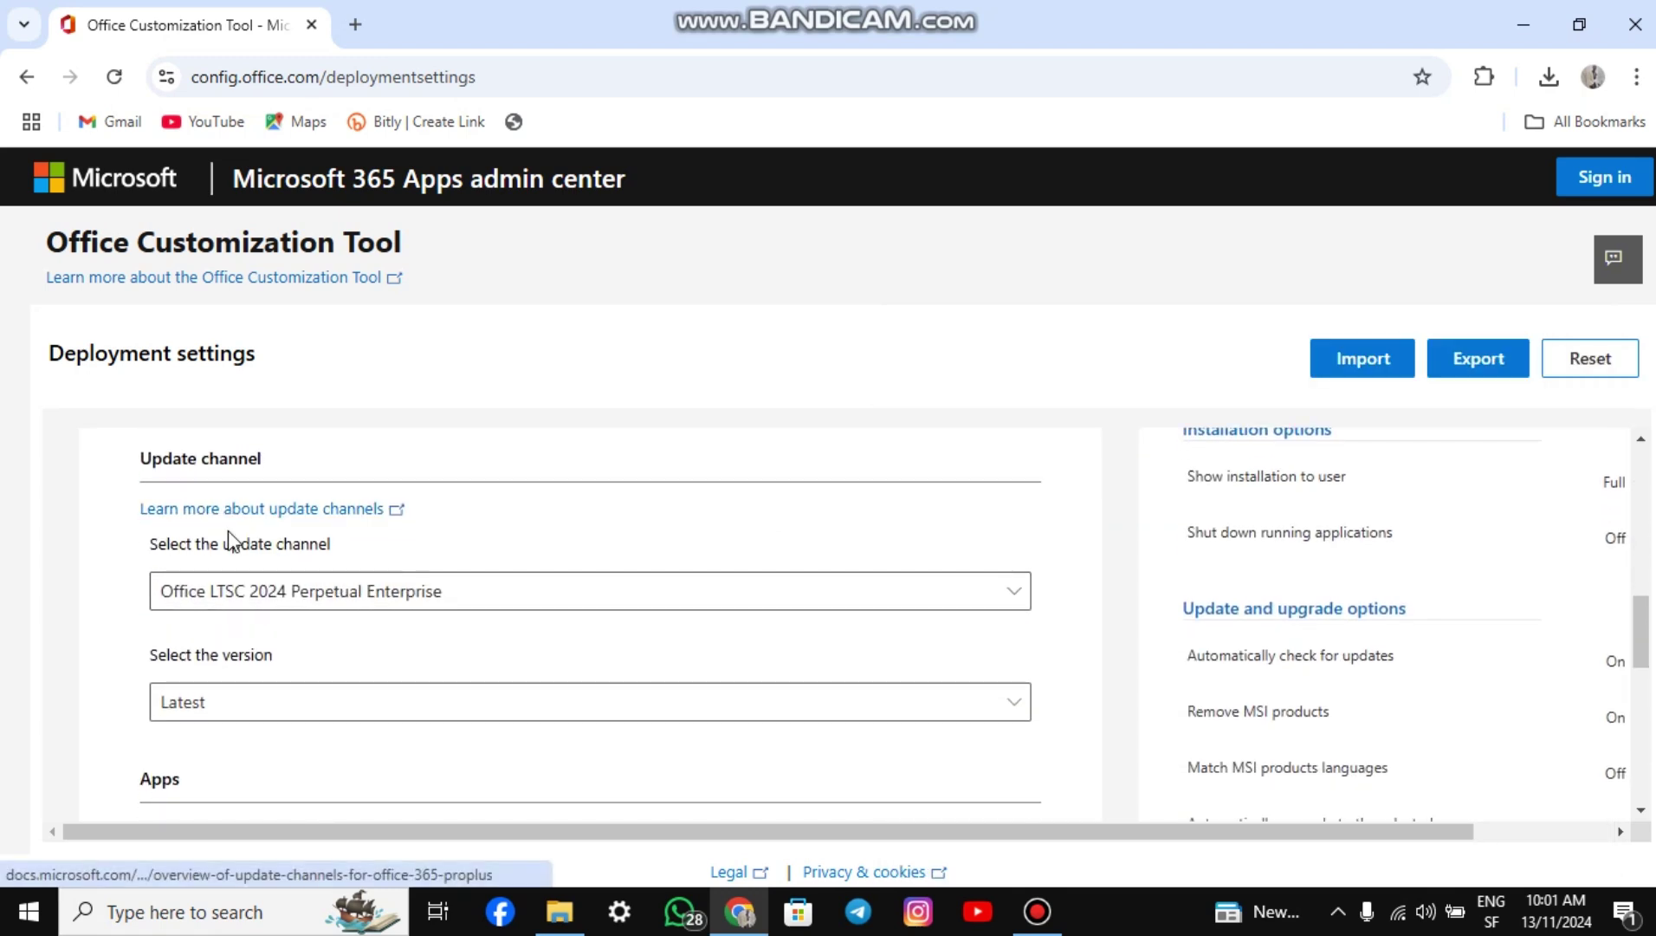
scroll(489, 641, "down", 3)
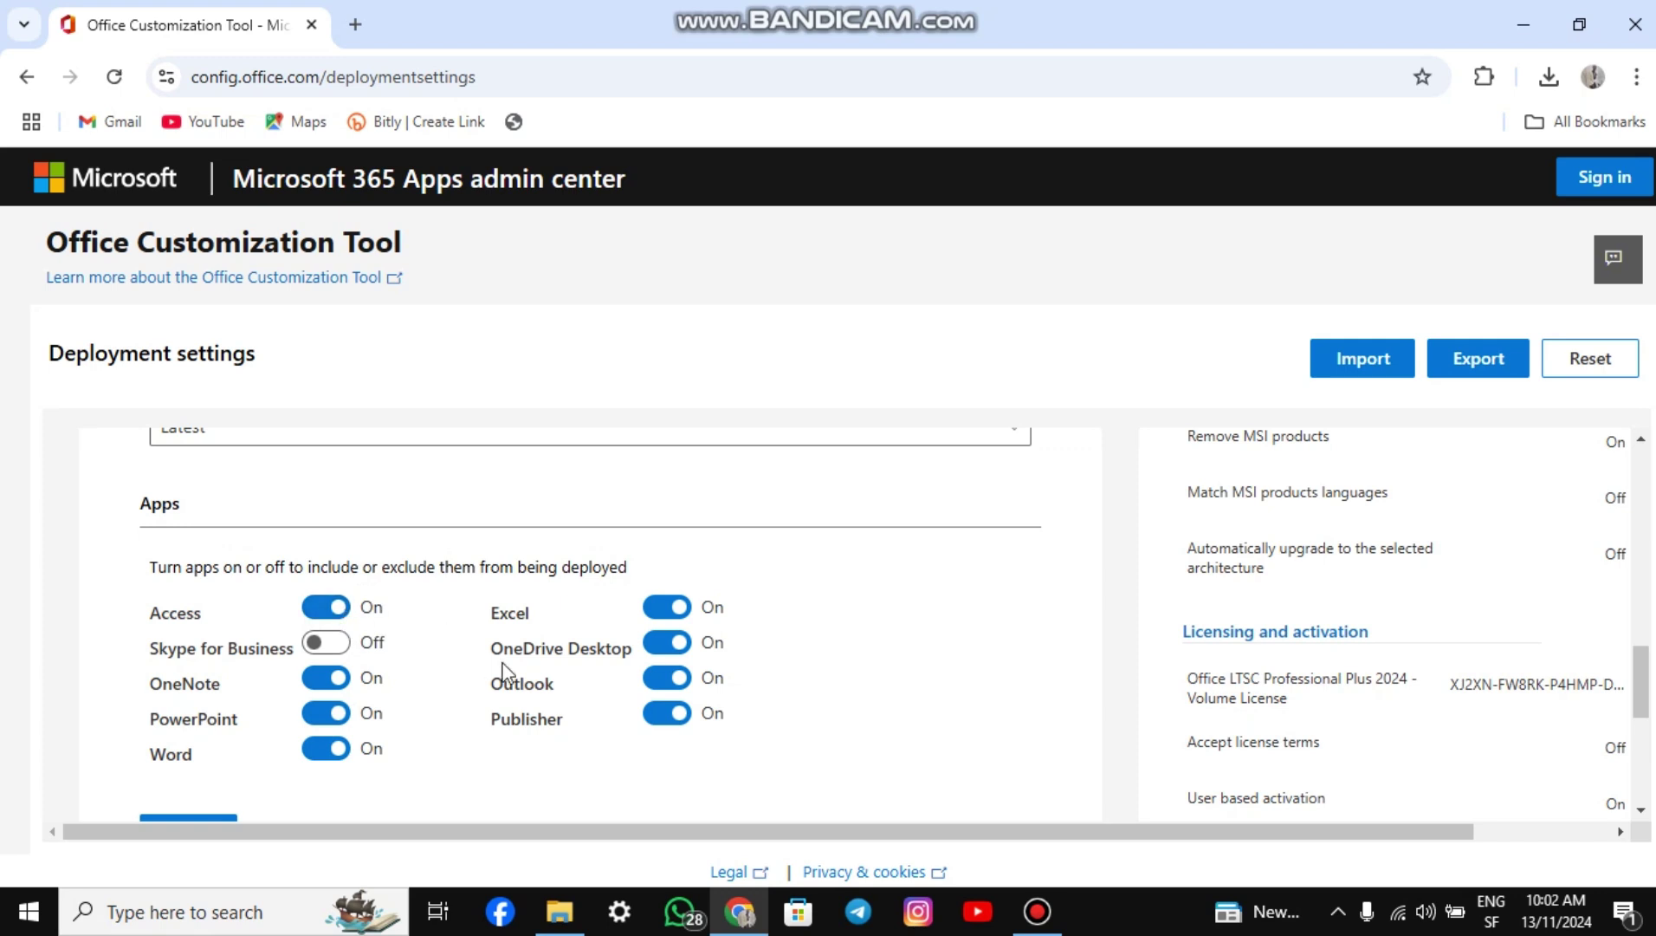
scroll(463, 677, "down", 2)
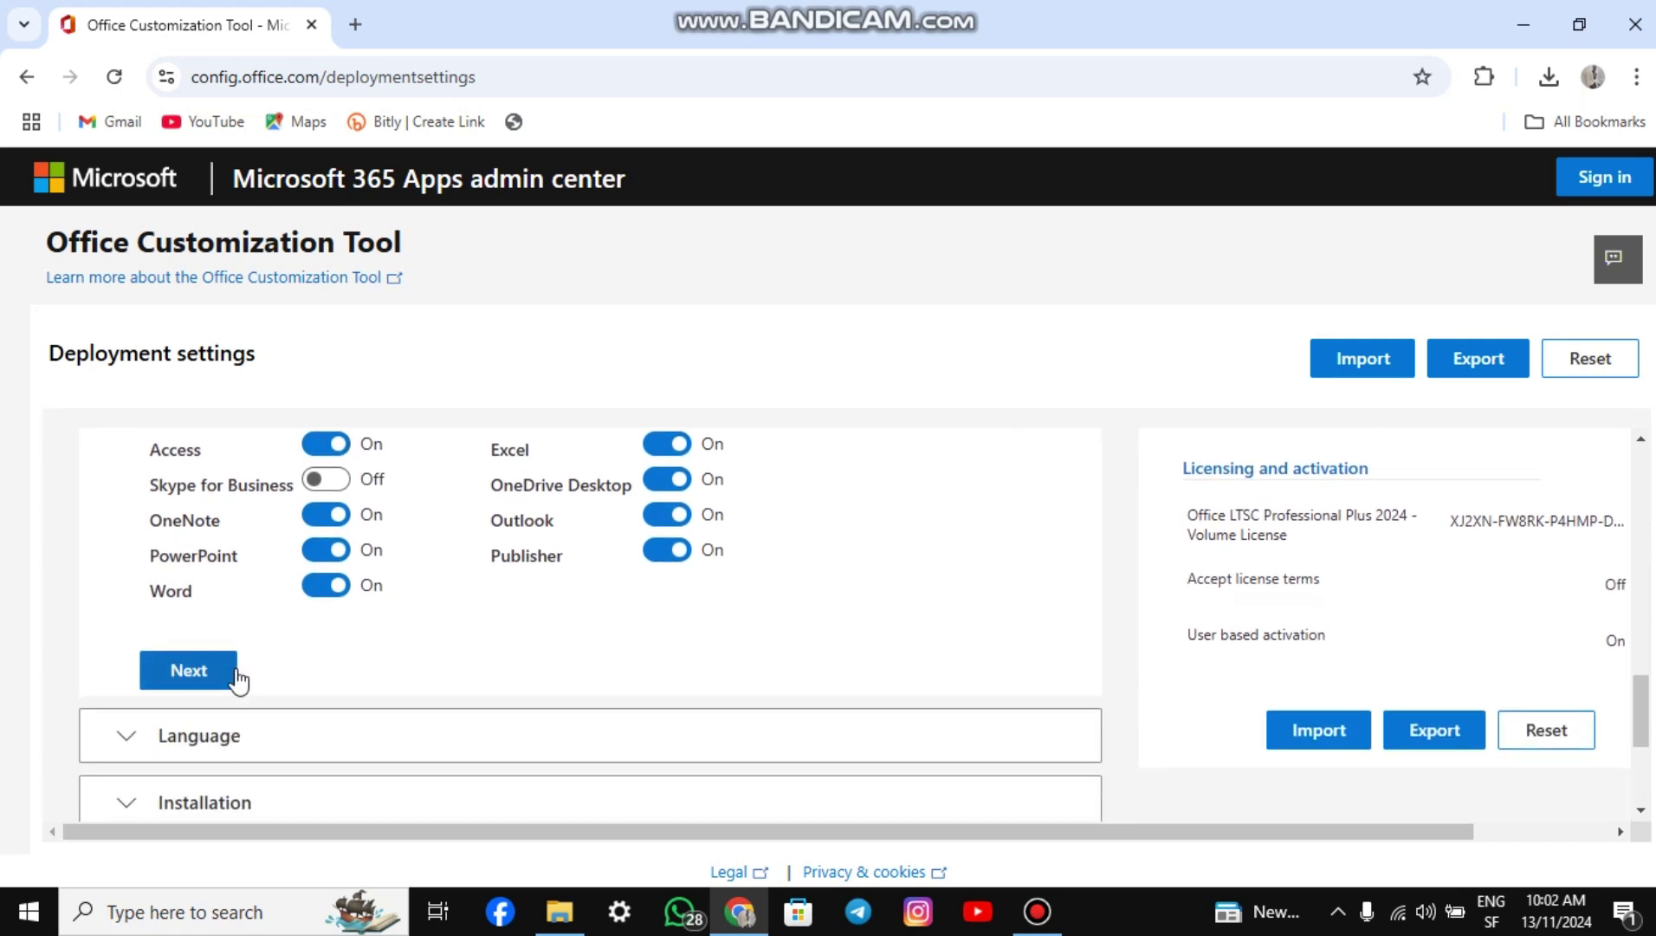
left_click(225, 680)
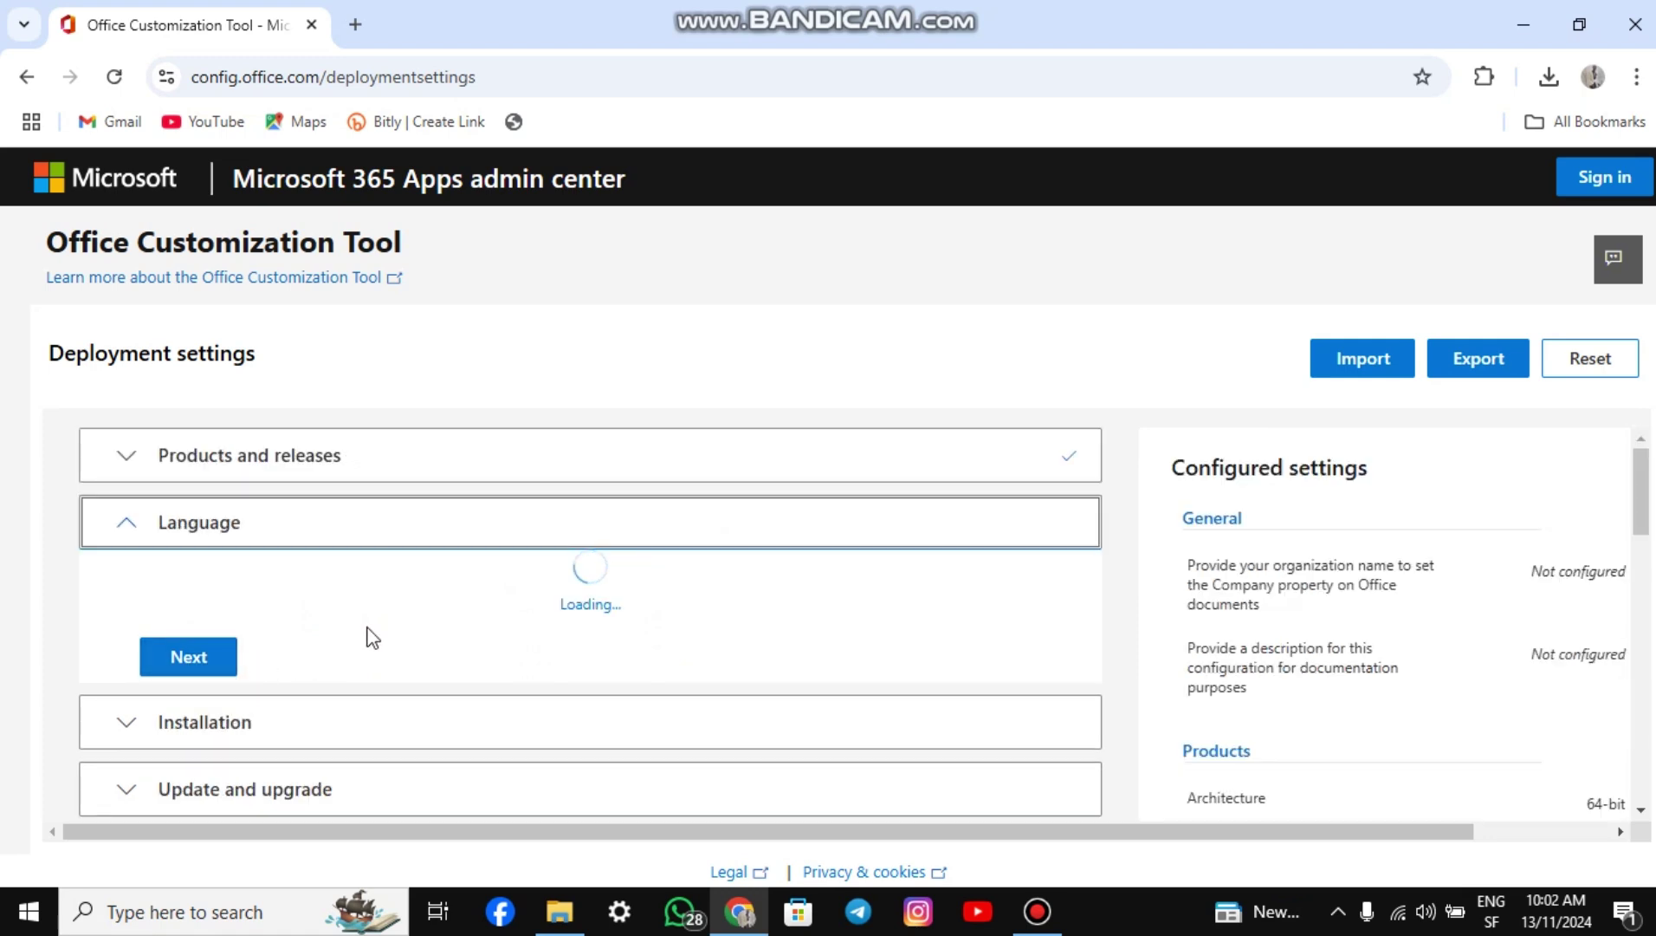
Set the primary language to English (United Kingdom) and accept the default installation options, continuing to Update and upgrade
scroll(373, 636, "down", 3)
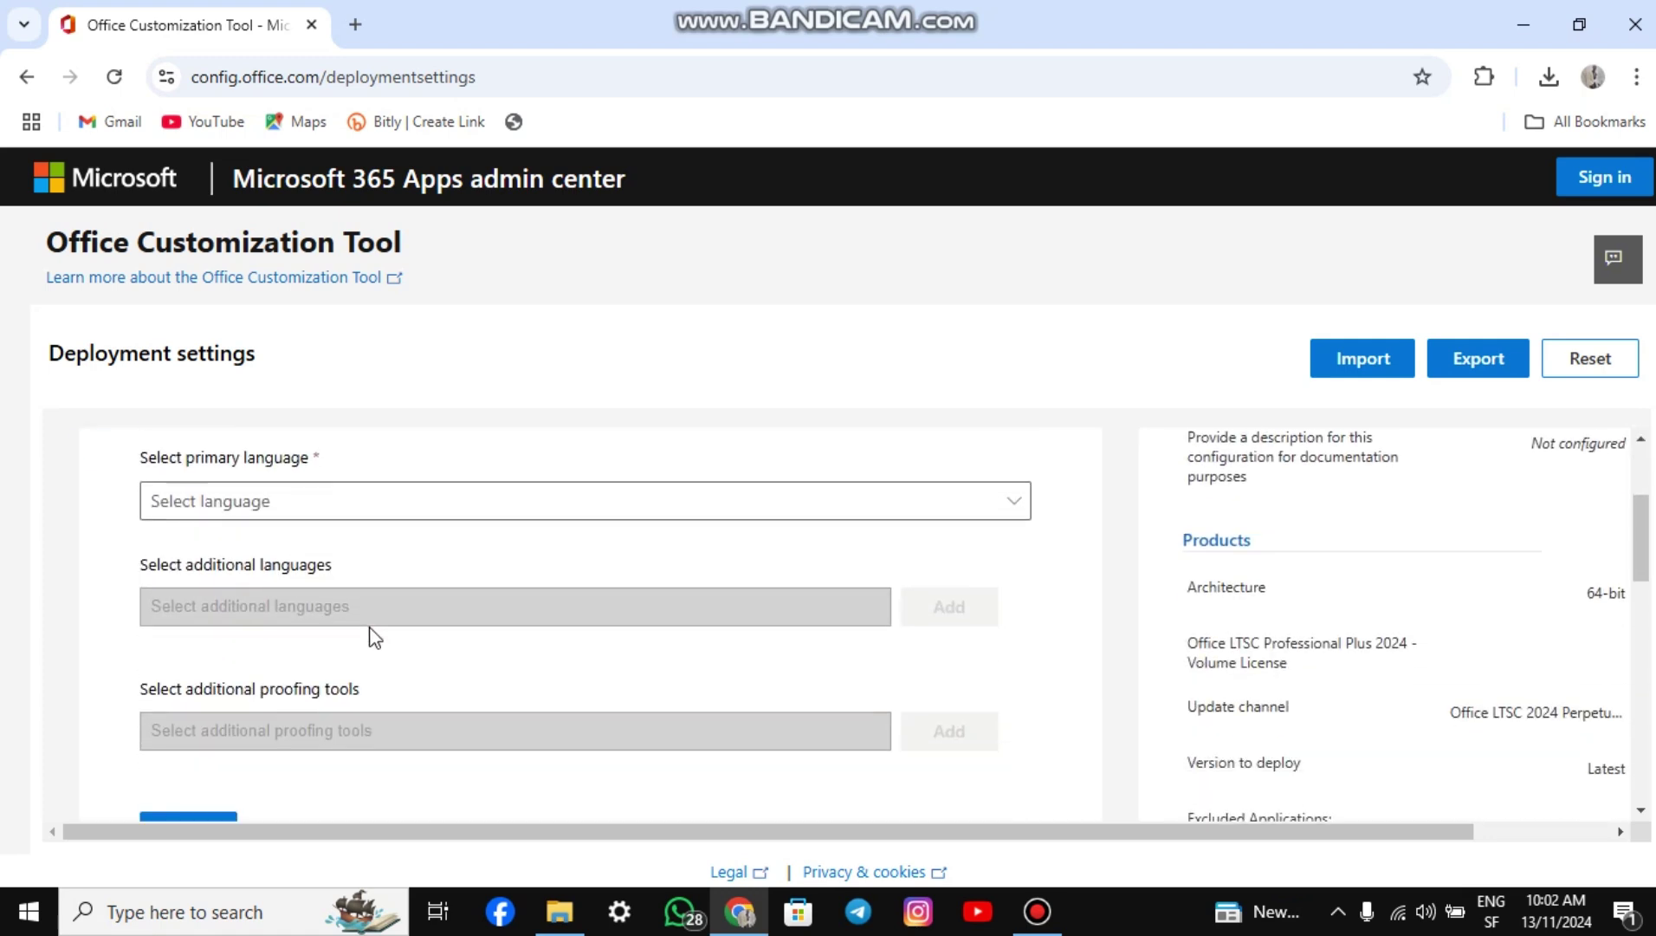
left_click(479, 512)
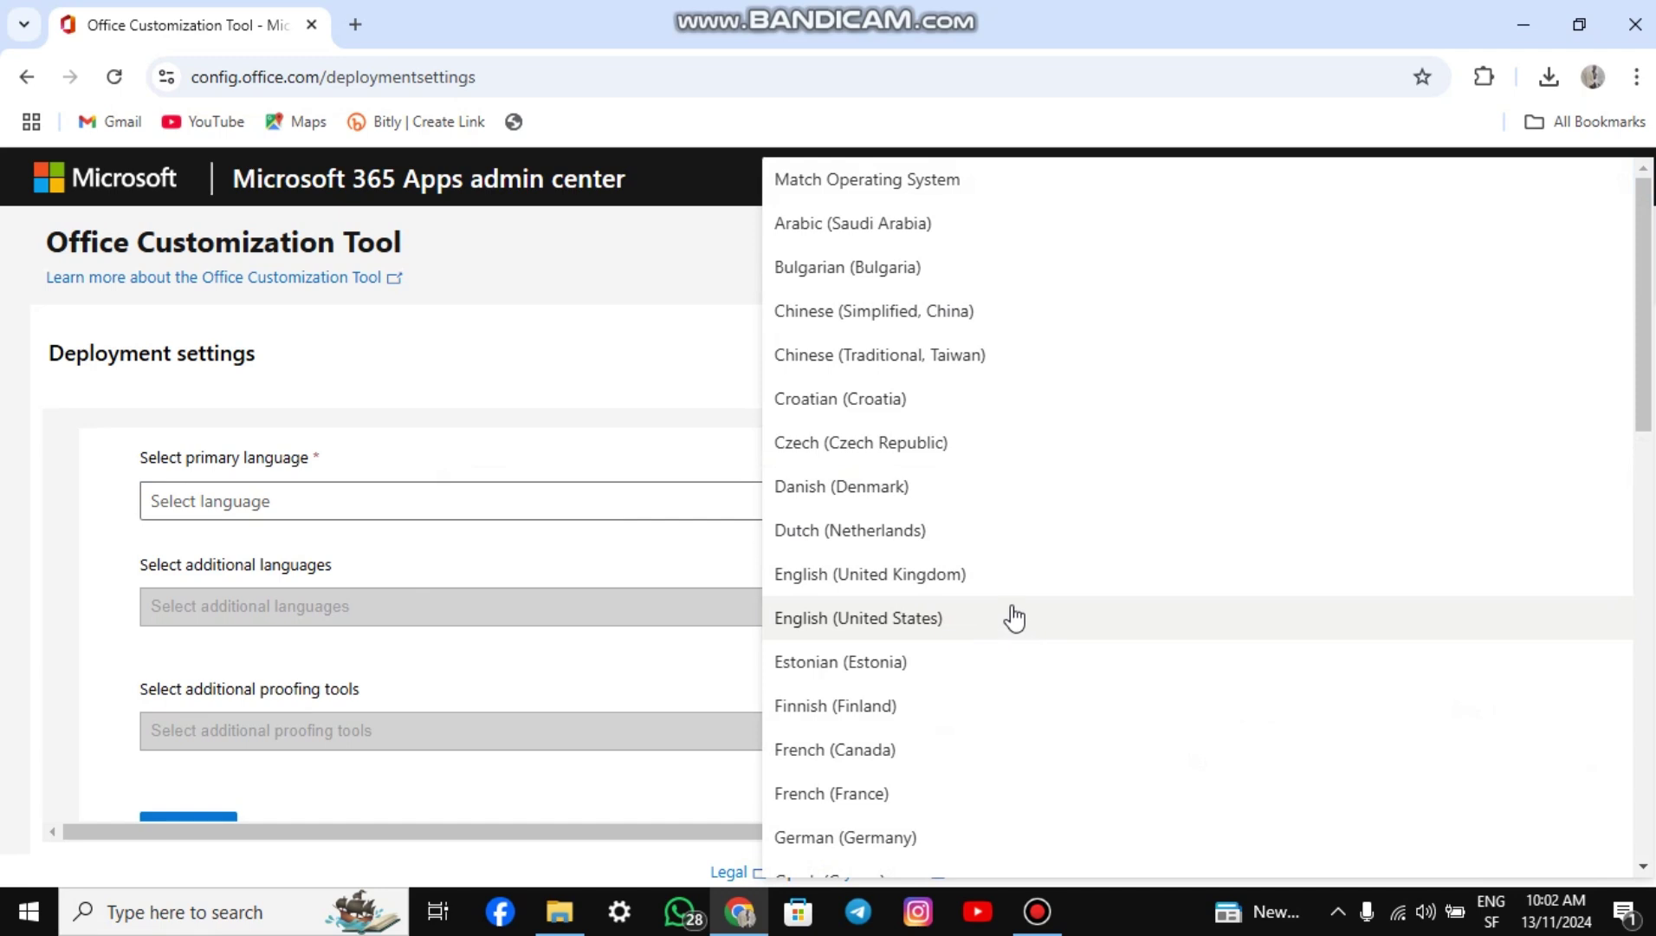
left_click(1003, 576)
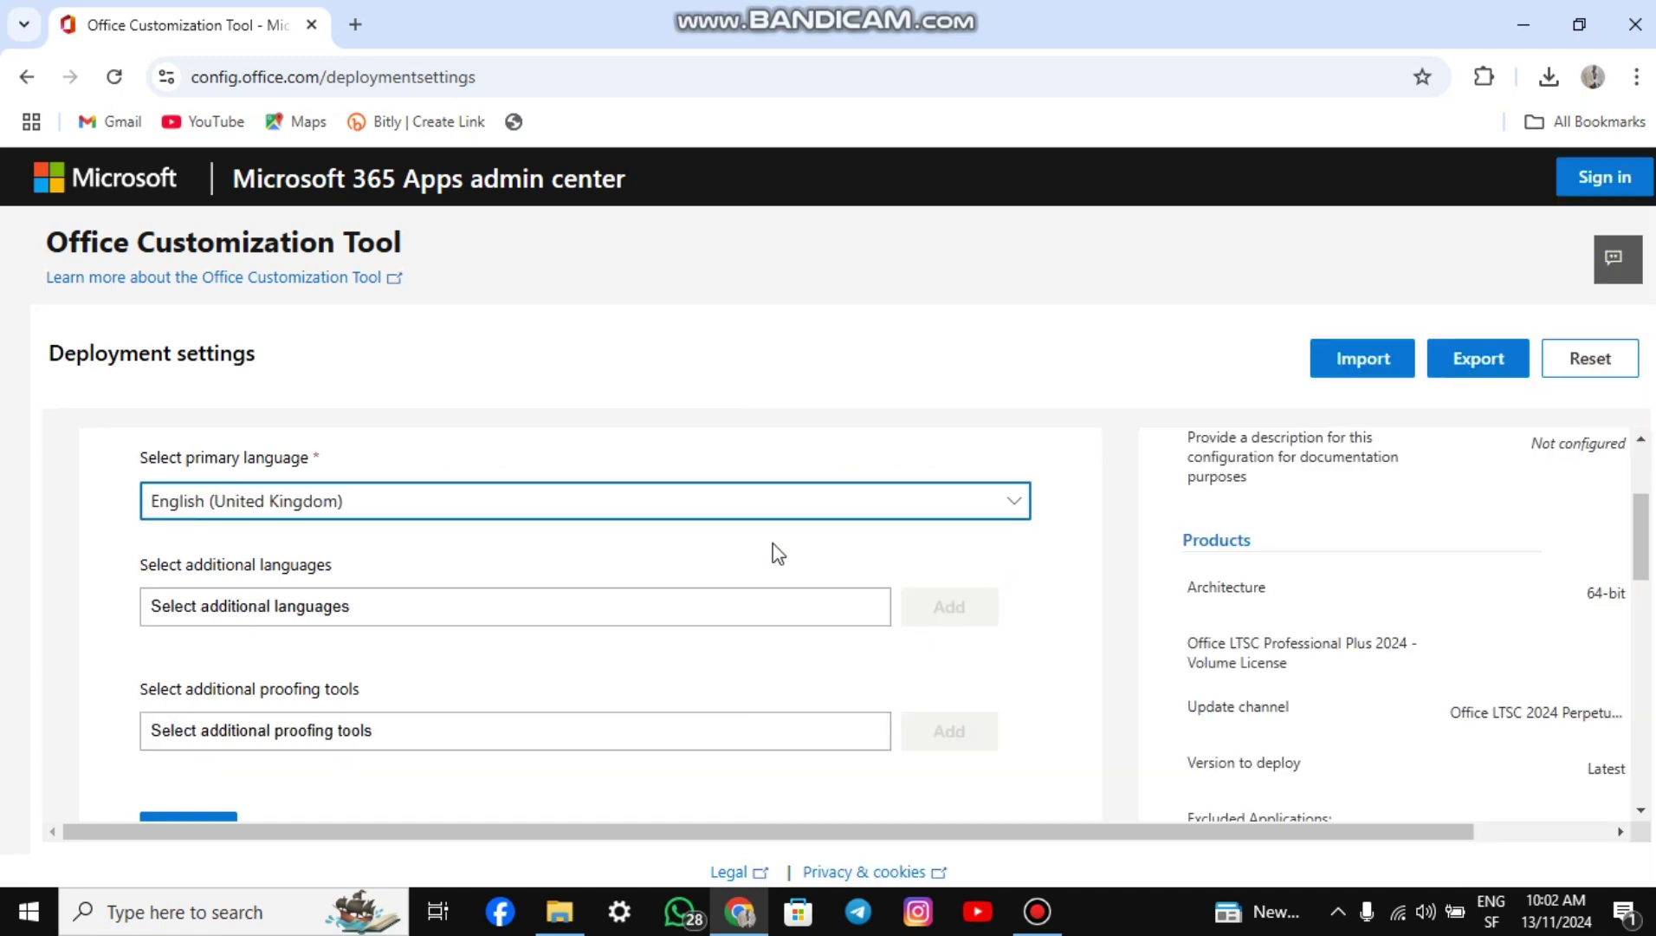
scroll(564, 651, "down", 3)
left_click(222, 629)
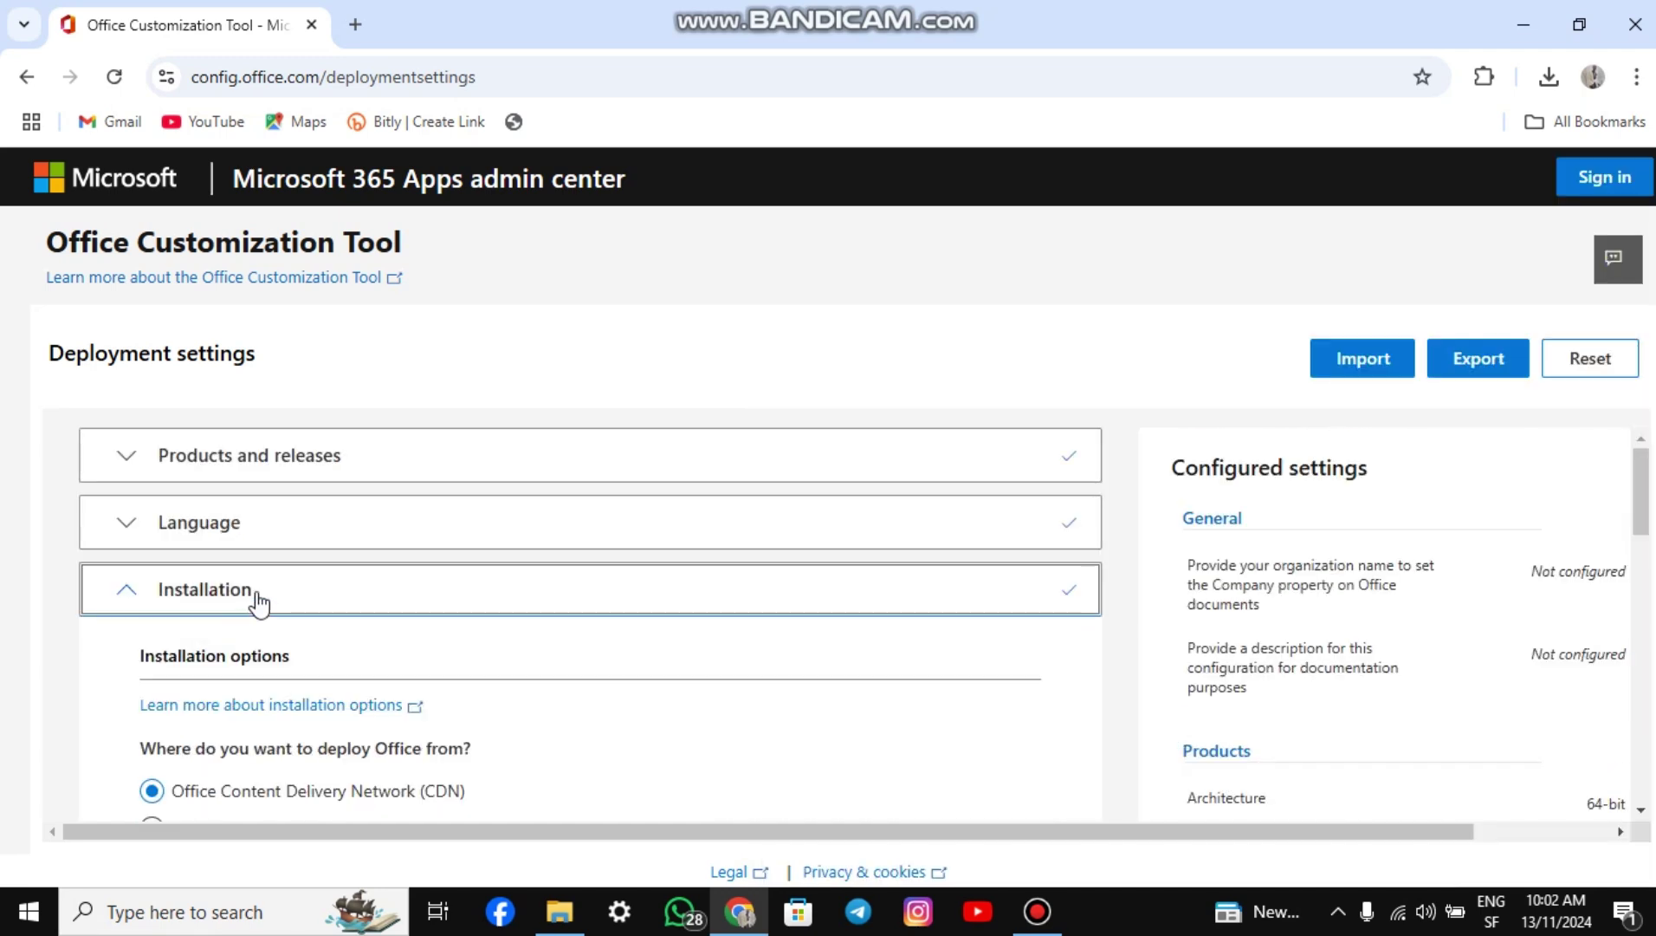
scroll(314, 645, "down", 5)
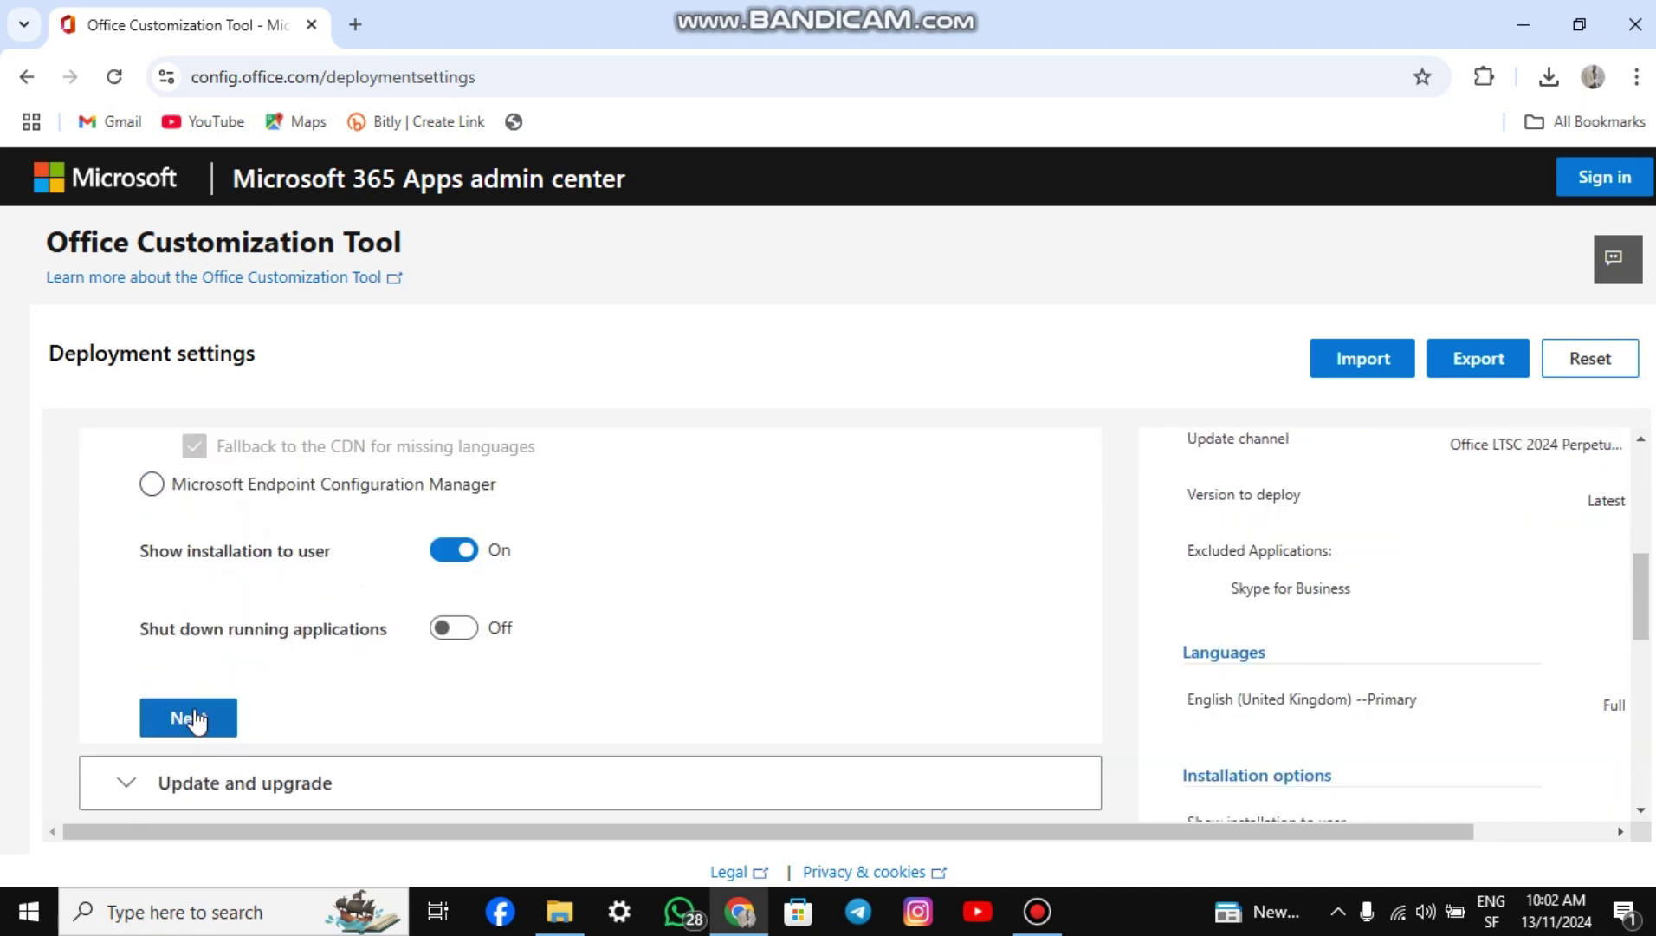
left_click(194, 718)
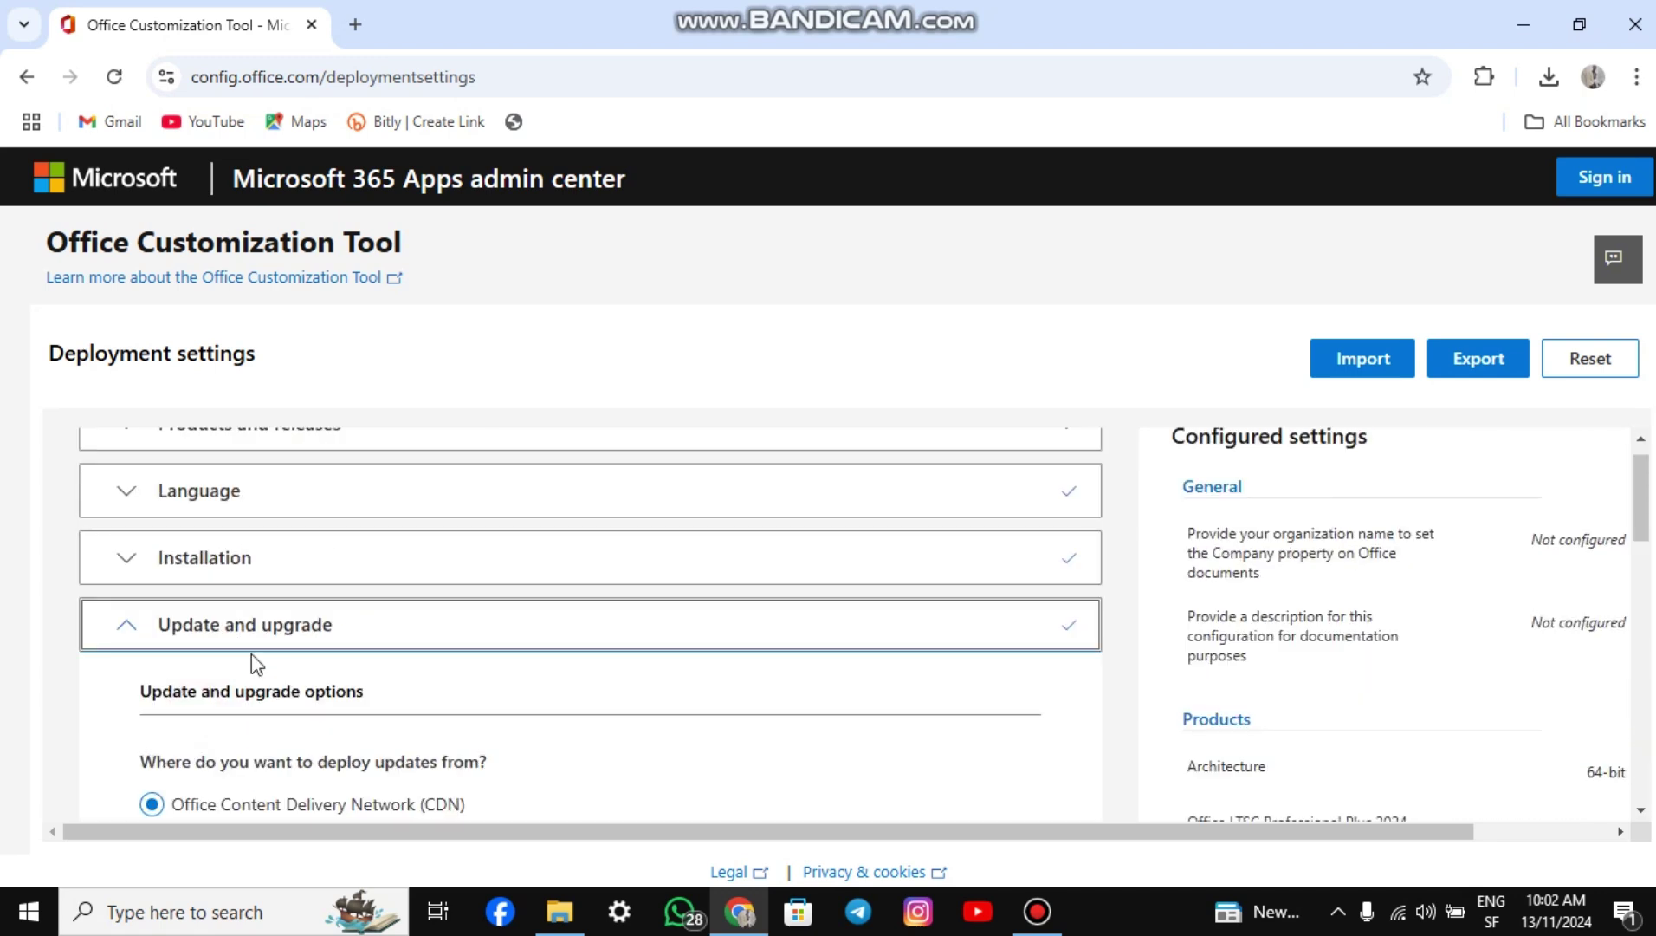
Turn off uninstalling MSI versions of Office in the upgrade options and continue to Licensing and activation
scroll(253, 664, "down", 3)
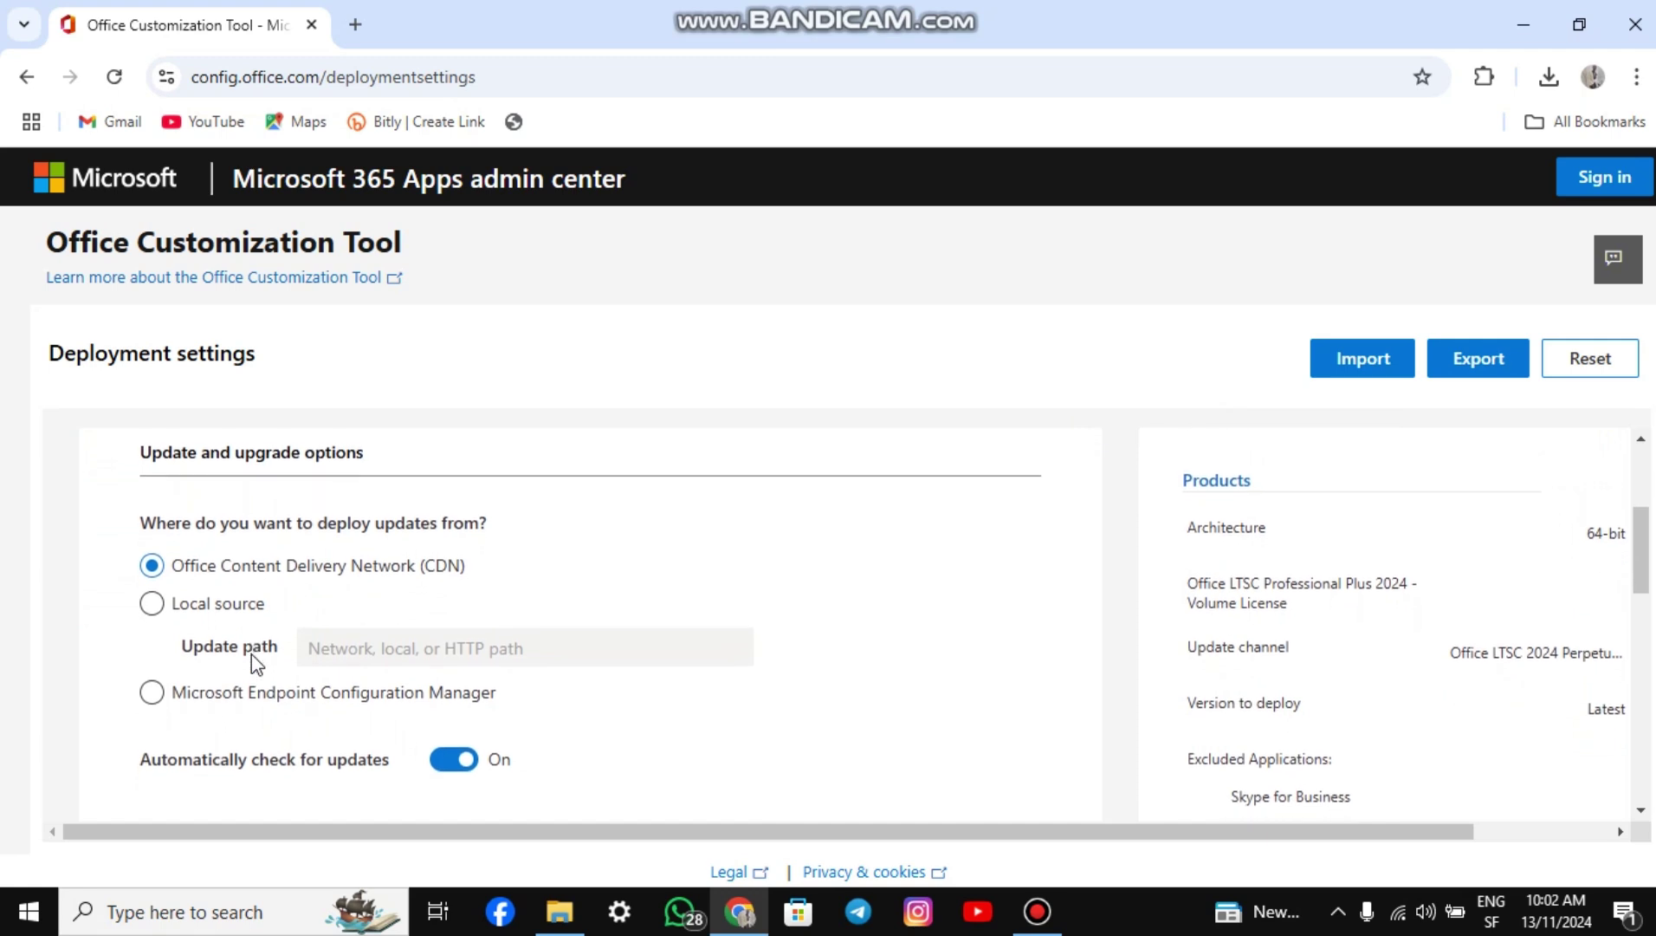
scroll(254, 664, "down", 4)
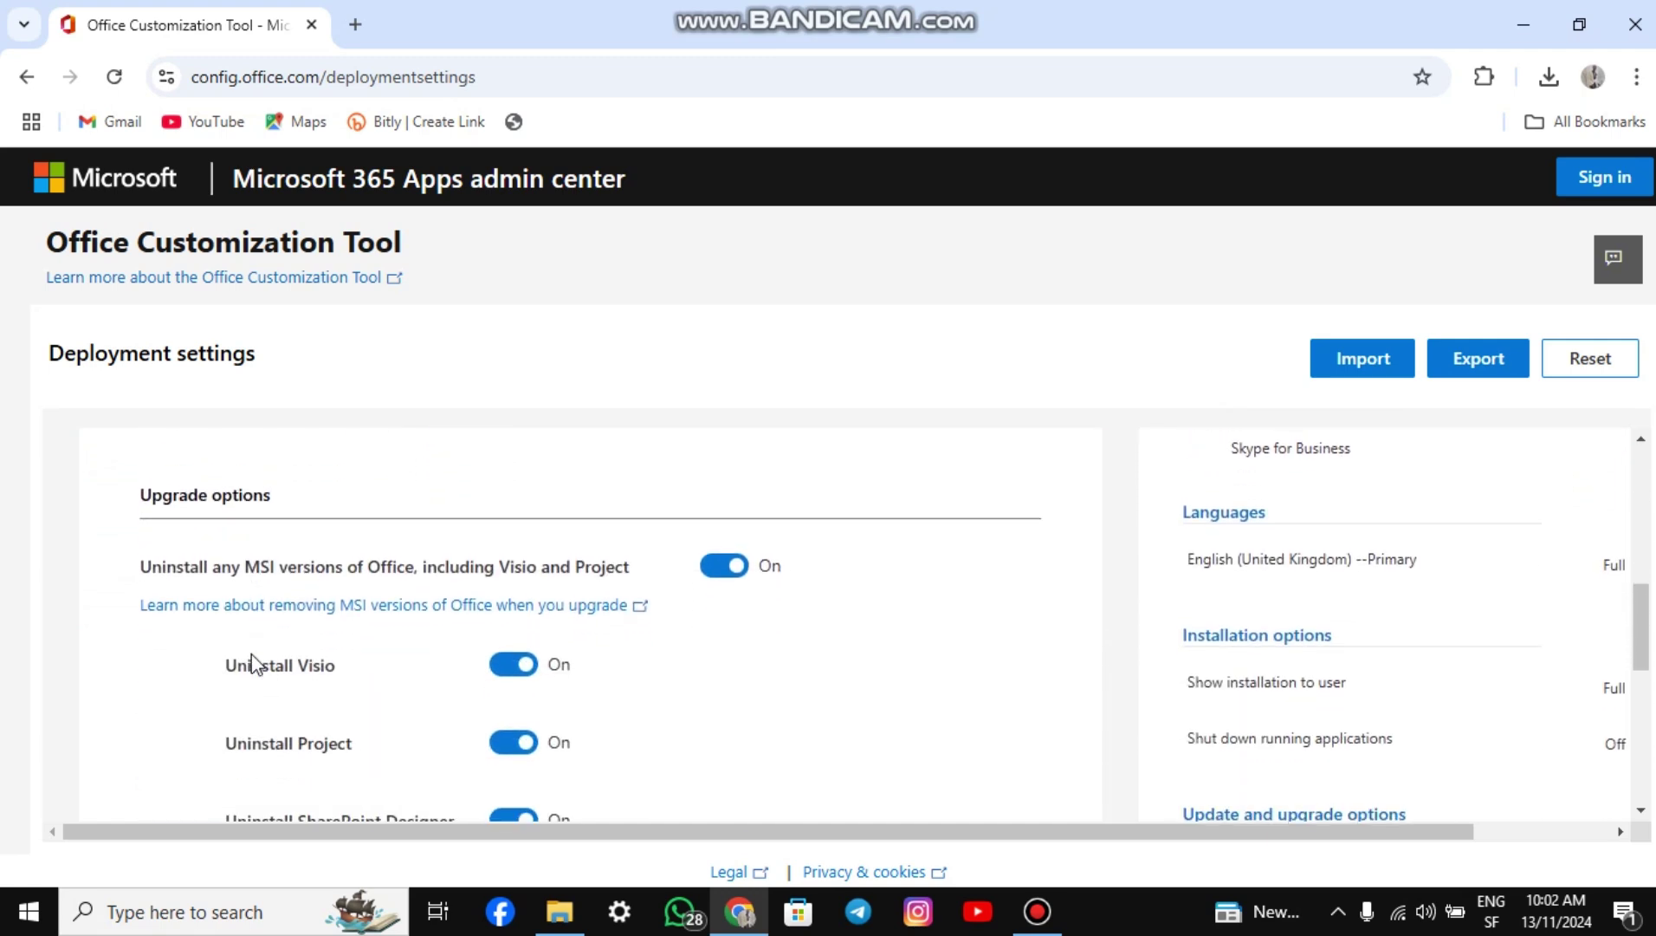
scroll(267, 680, "down", 2)
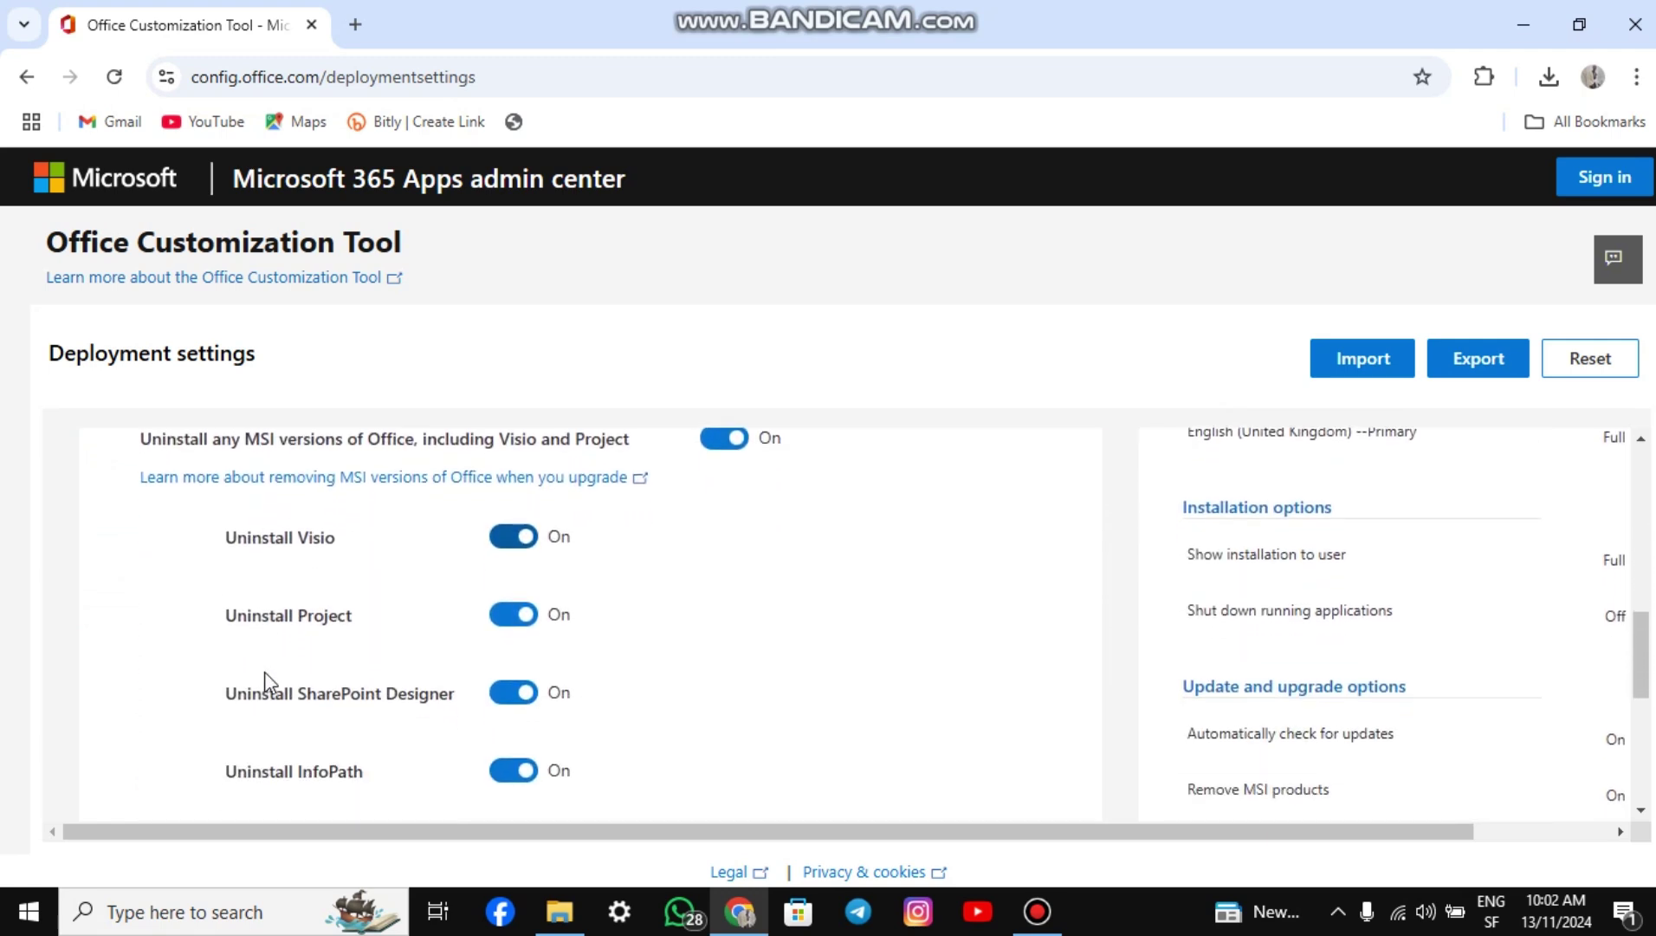
scroll(264, 674, "up", 1)
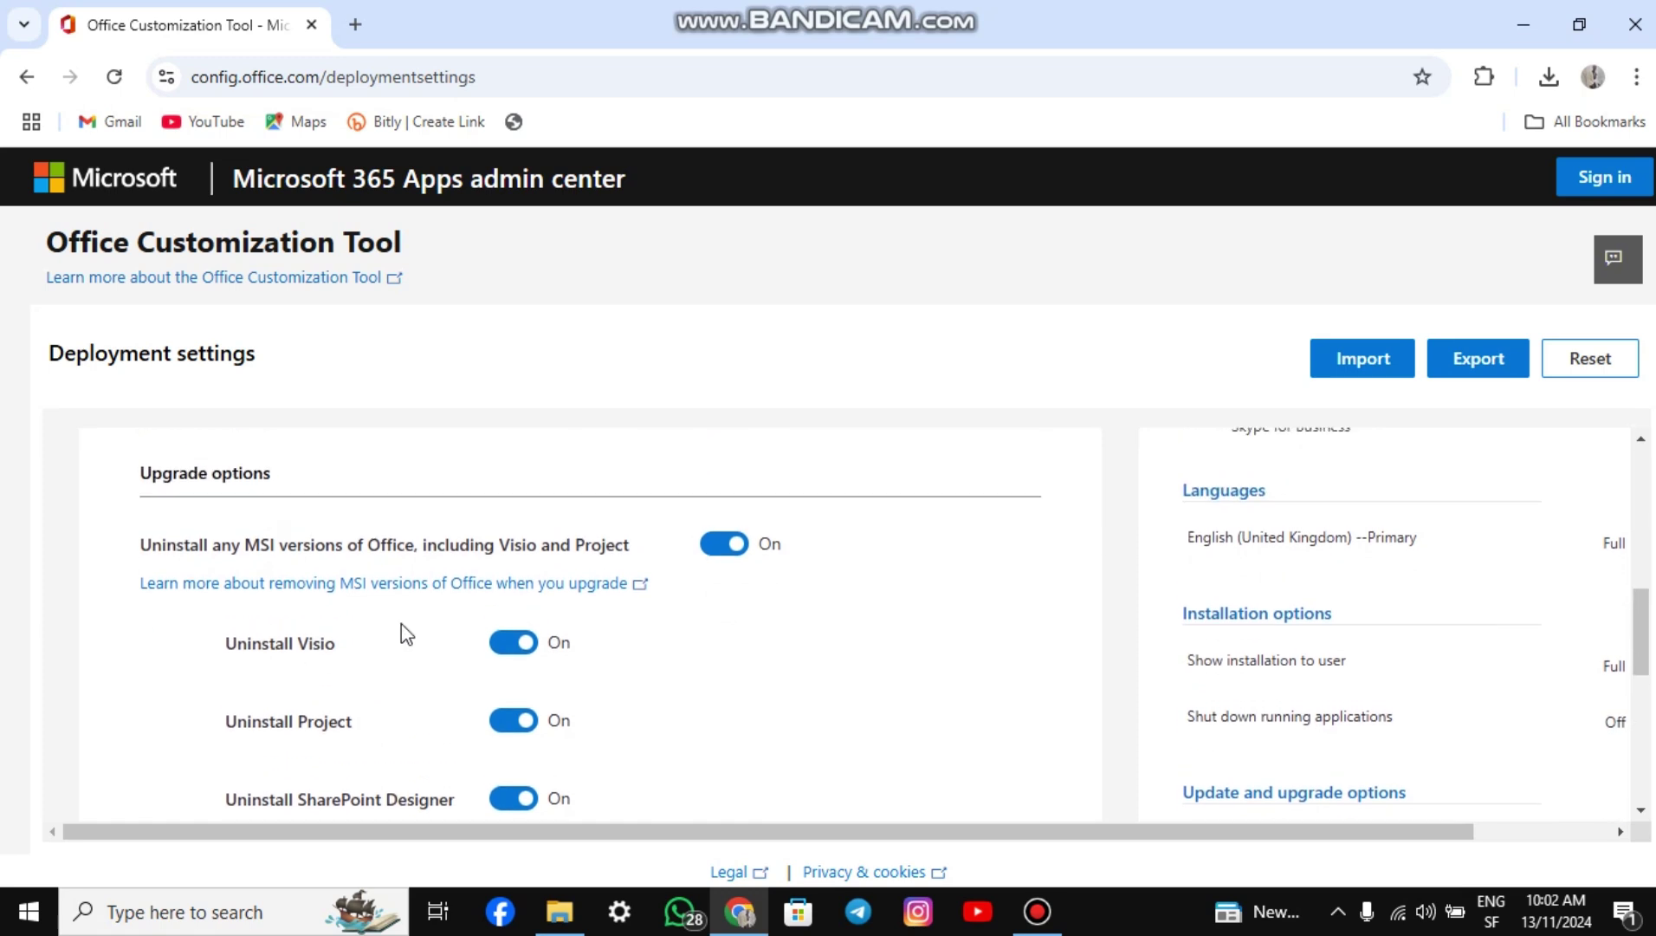
left_click(732, 544)
scroll(543, 585, "down", 1)
scroll(541, 584, "down", 4)
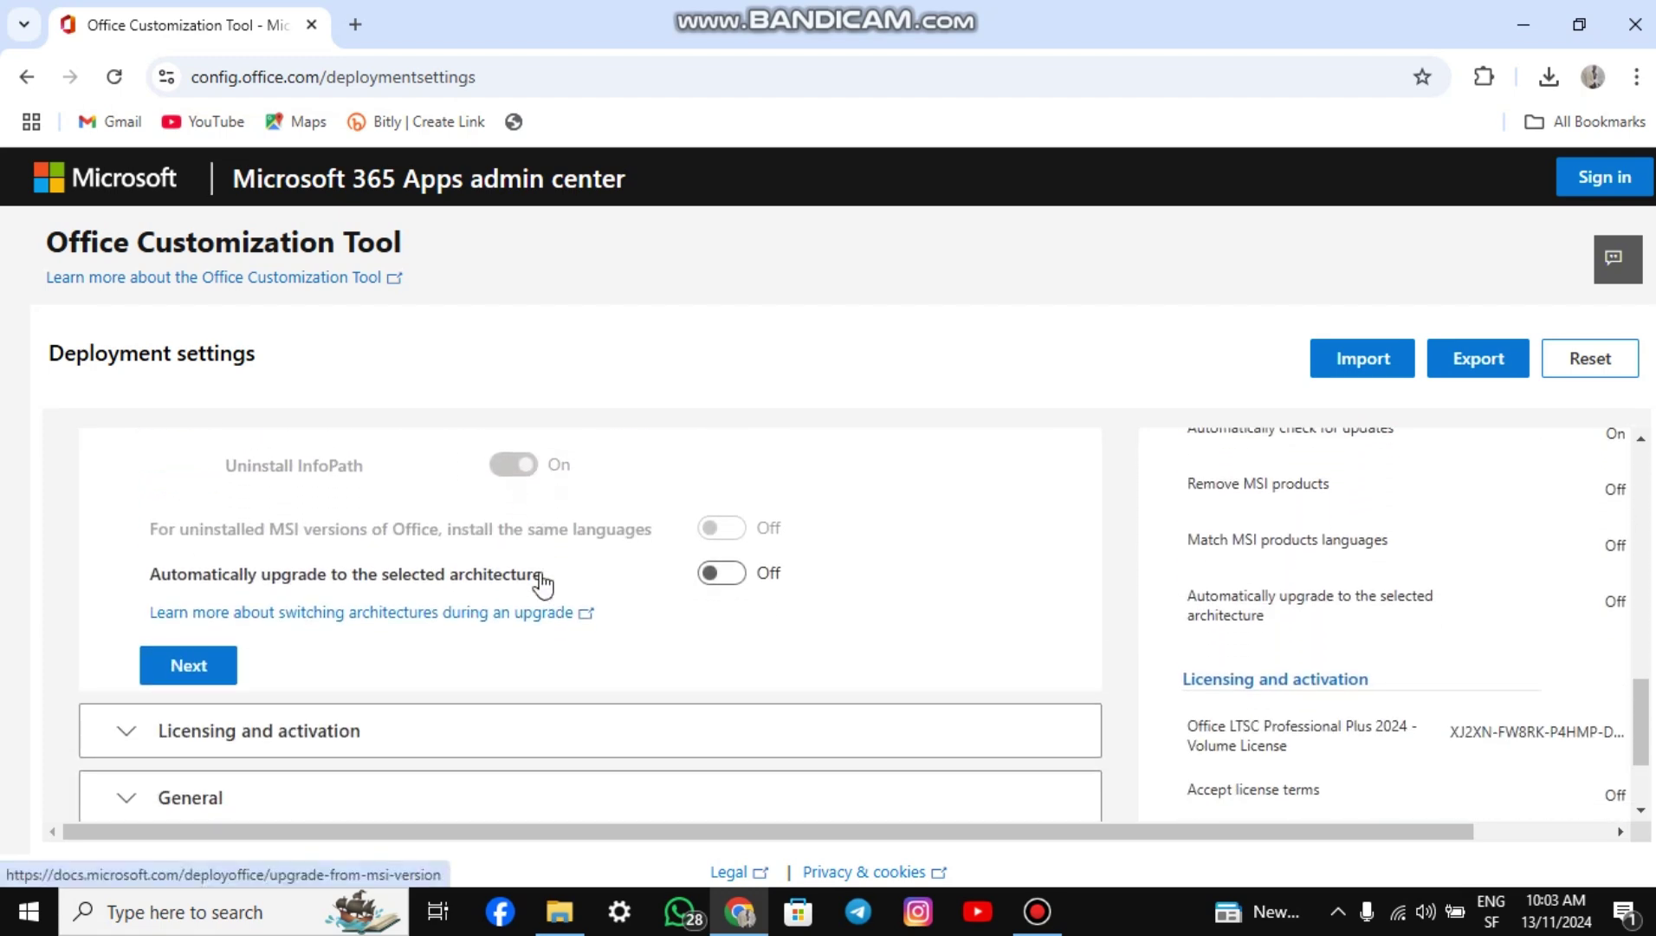
left_click(187, 662)
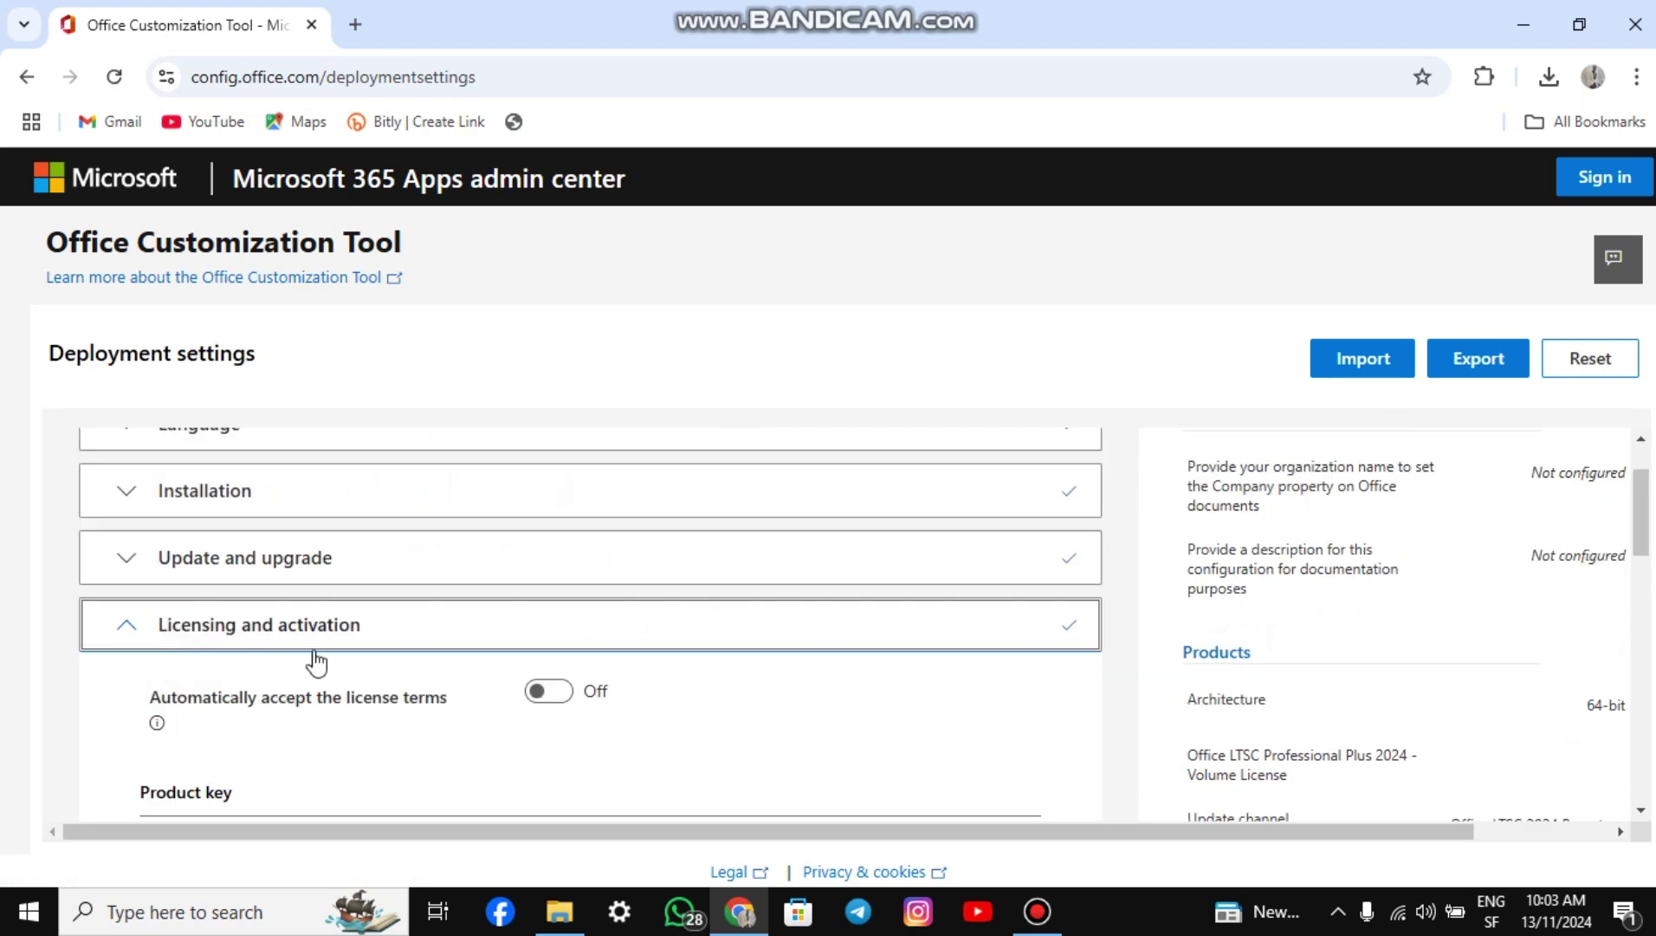
Keep KMS licensing and user-based product activation for Office LTSC Professional Plus 2024, and continue to the General settings
scroll(316, 658, "down", 3)
scroll(318, 661, "down", 1)
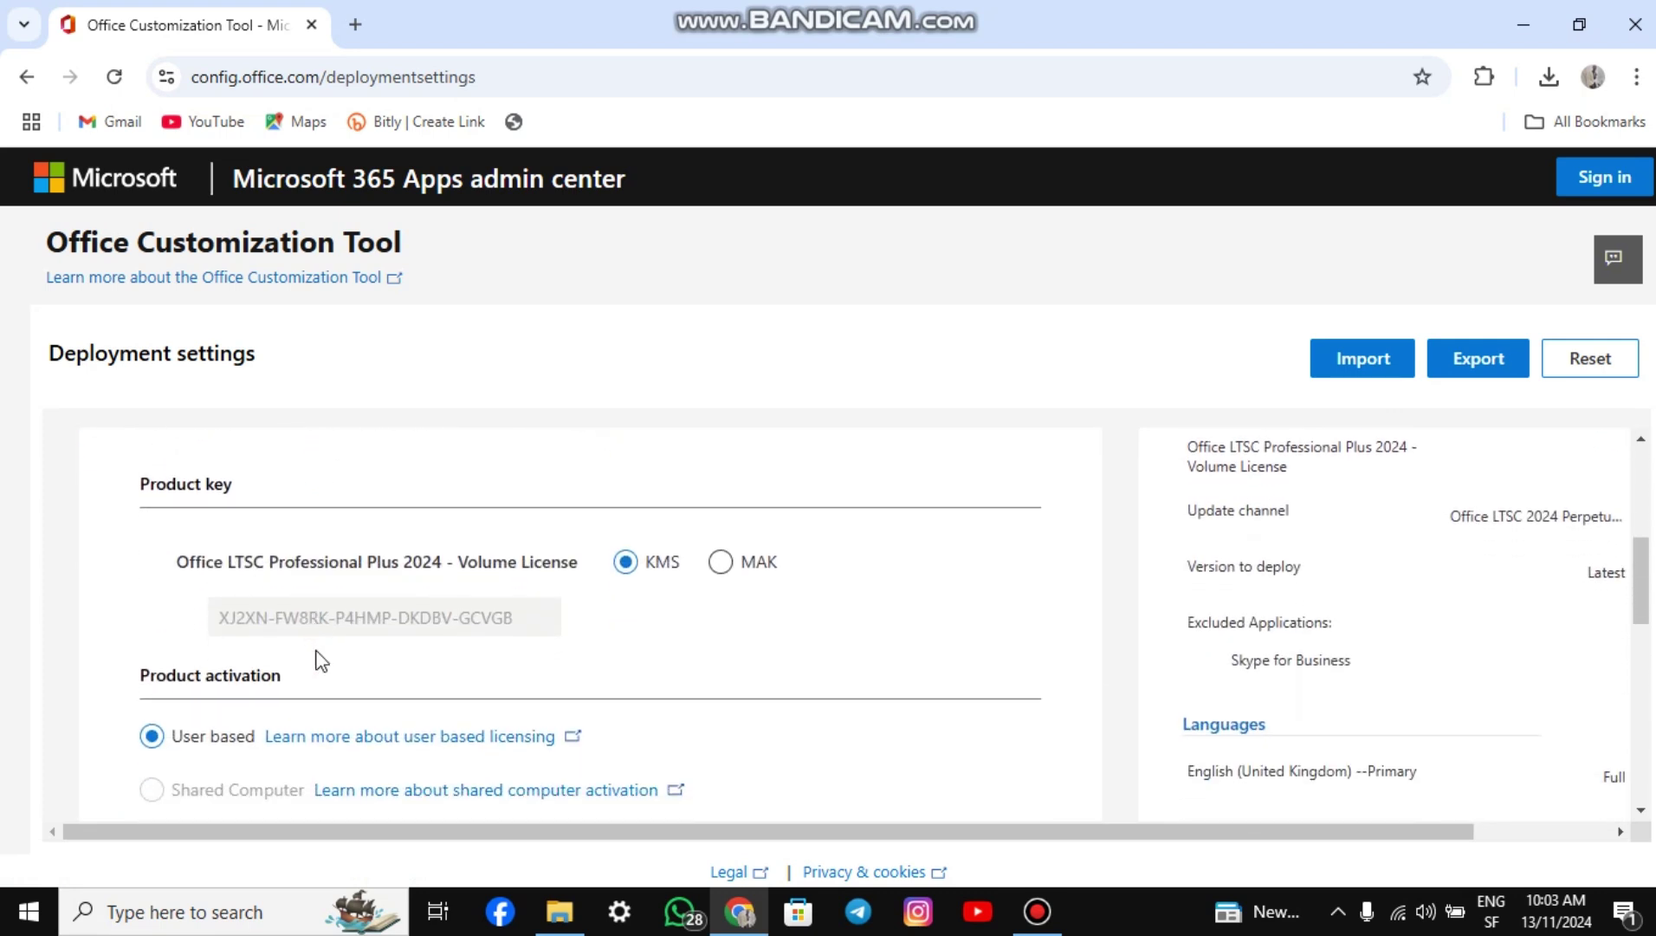
scroll(477, 558, "down", 3)
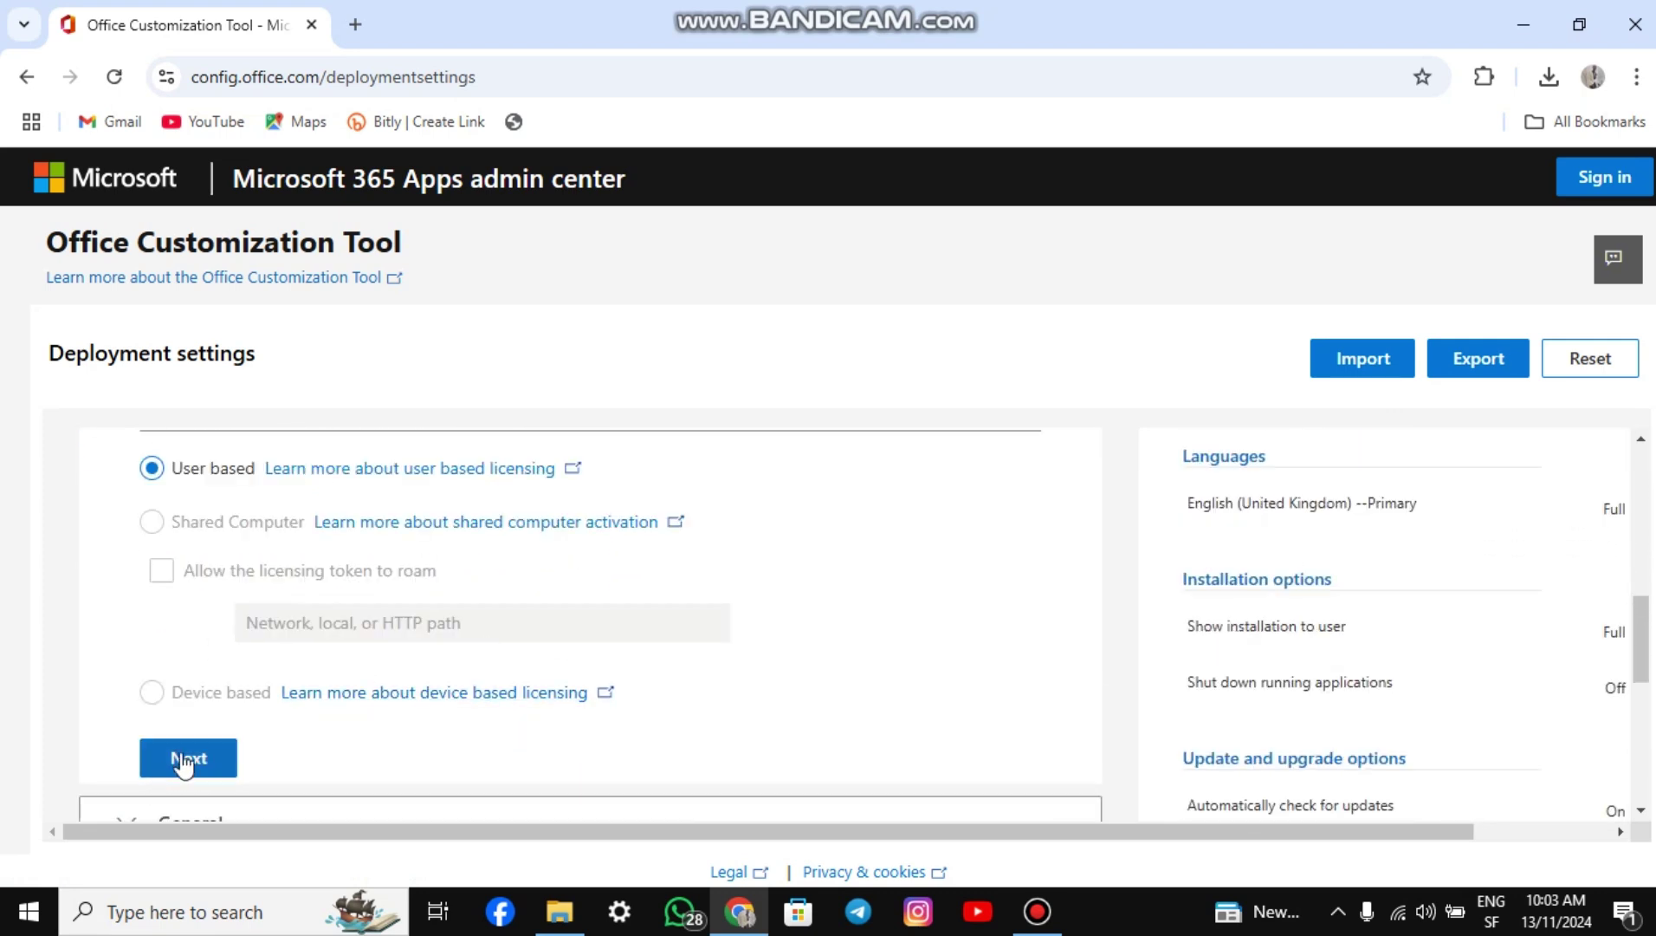
left_click(182, 763)
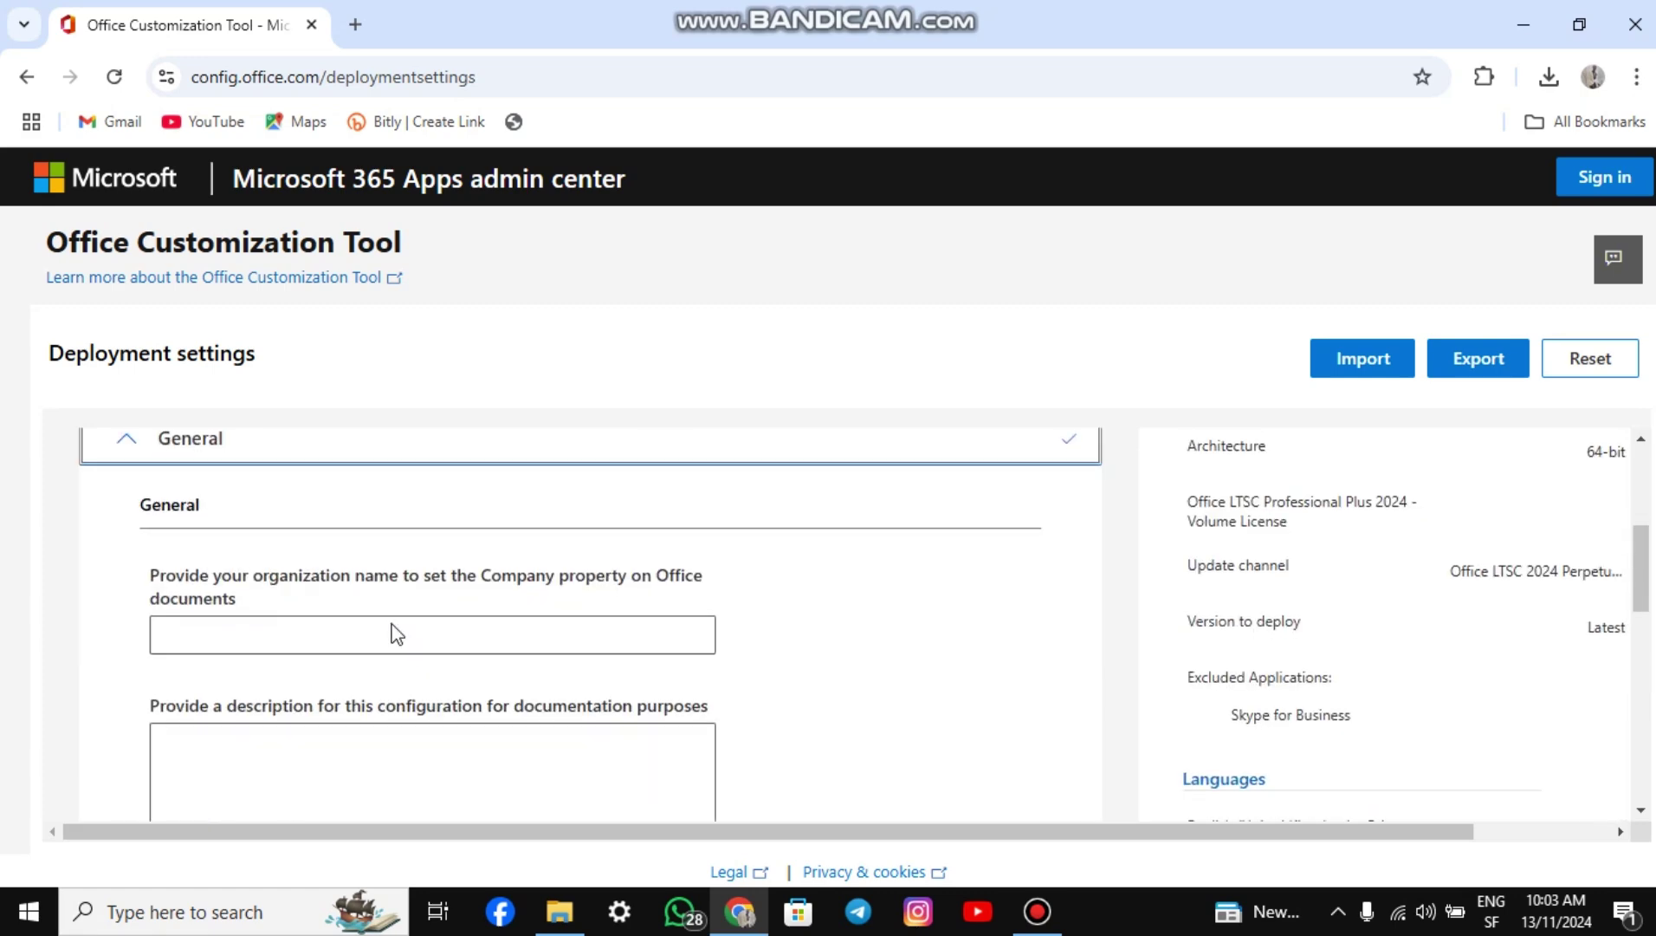
Leave the organization name and description blank, keep the default application preferences, and finish the deployment settings
scroll(266, 665, "down", 3)
left_click(218, 686)
scroll(298, 684, "down", 10)
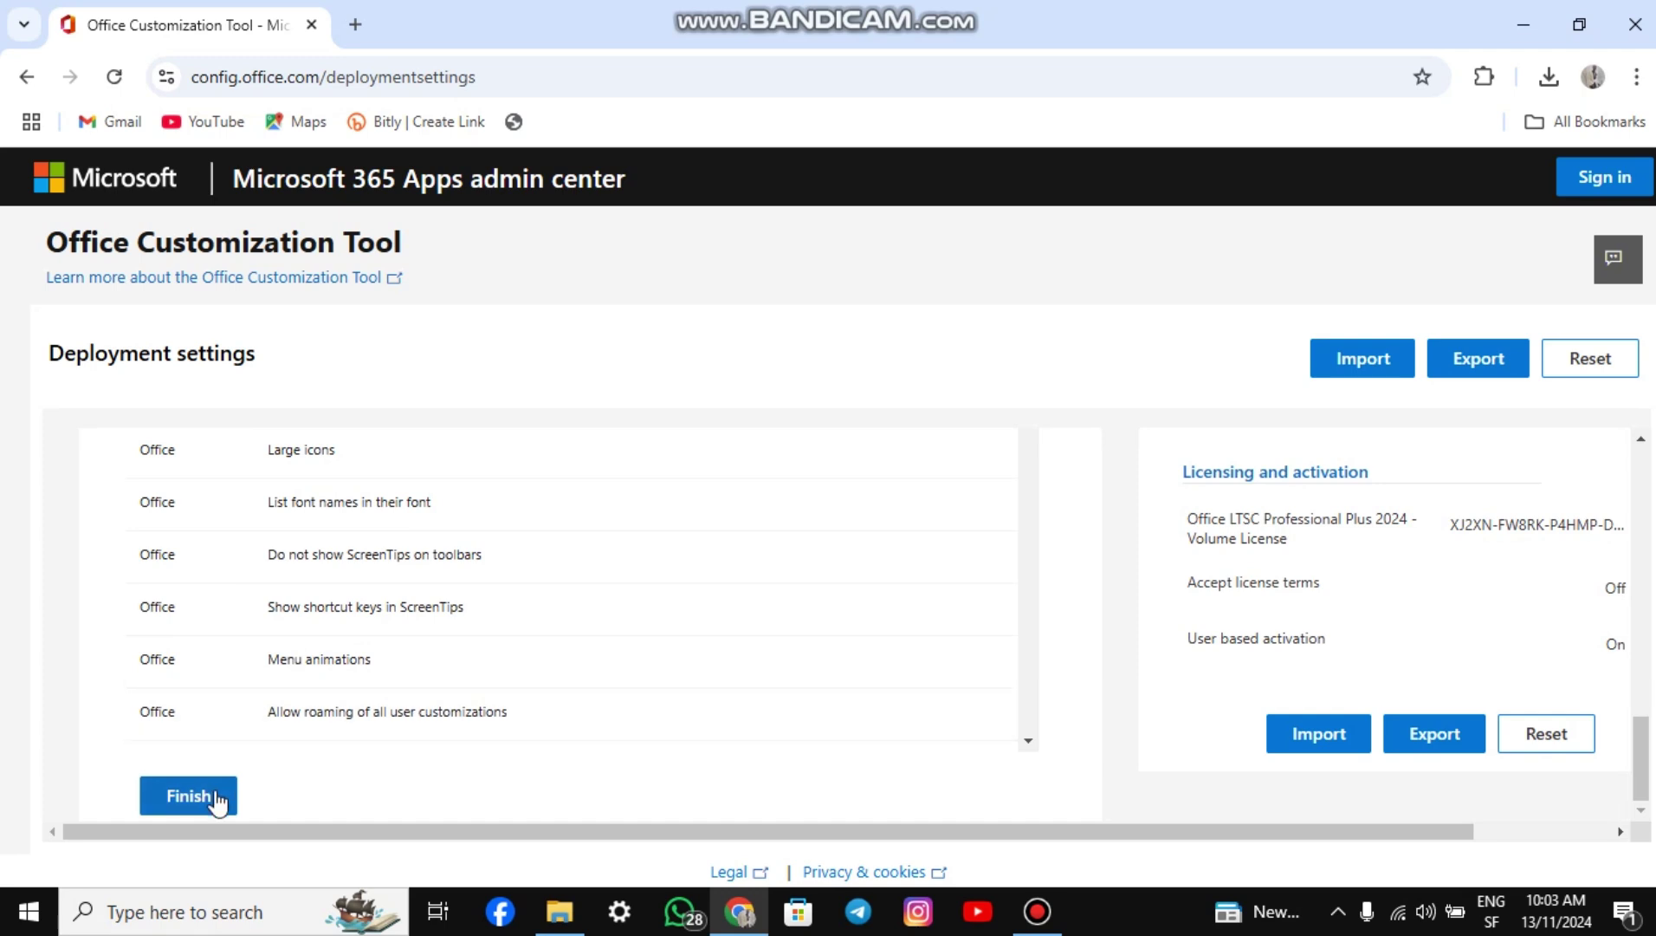
left_click(217, 802)
Export the configuration as an XML file named Configuration, choosing Office Open XML as the default file format and accepting the license agreement
scroll(1328, 591, "down", 2)
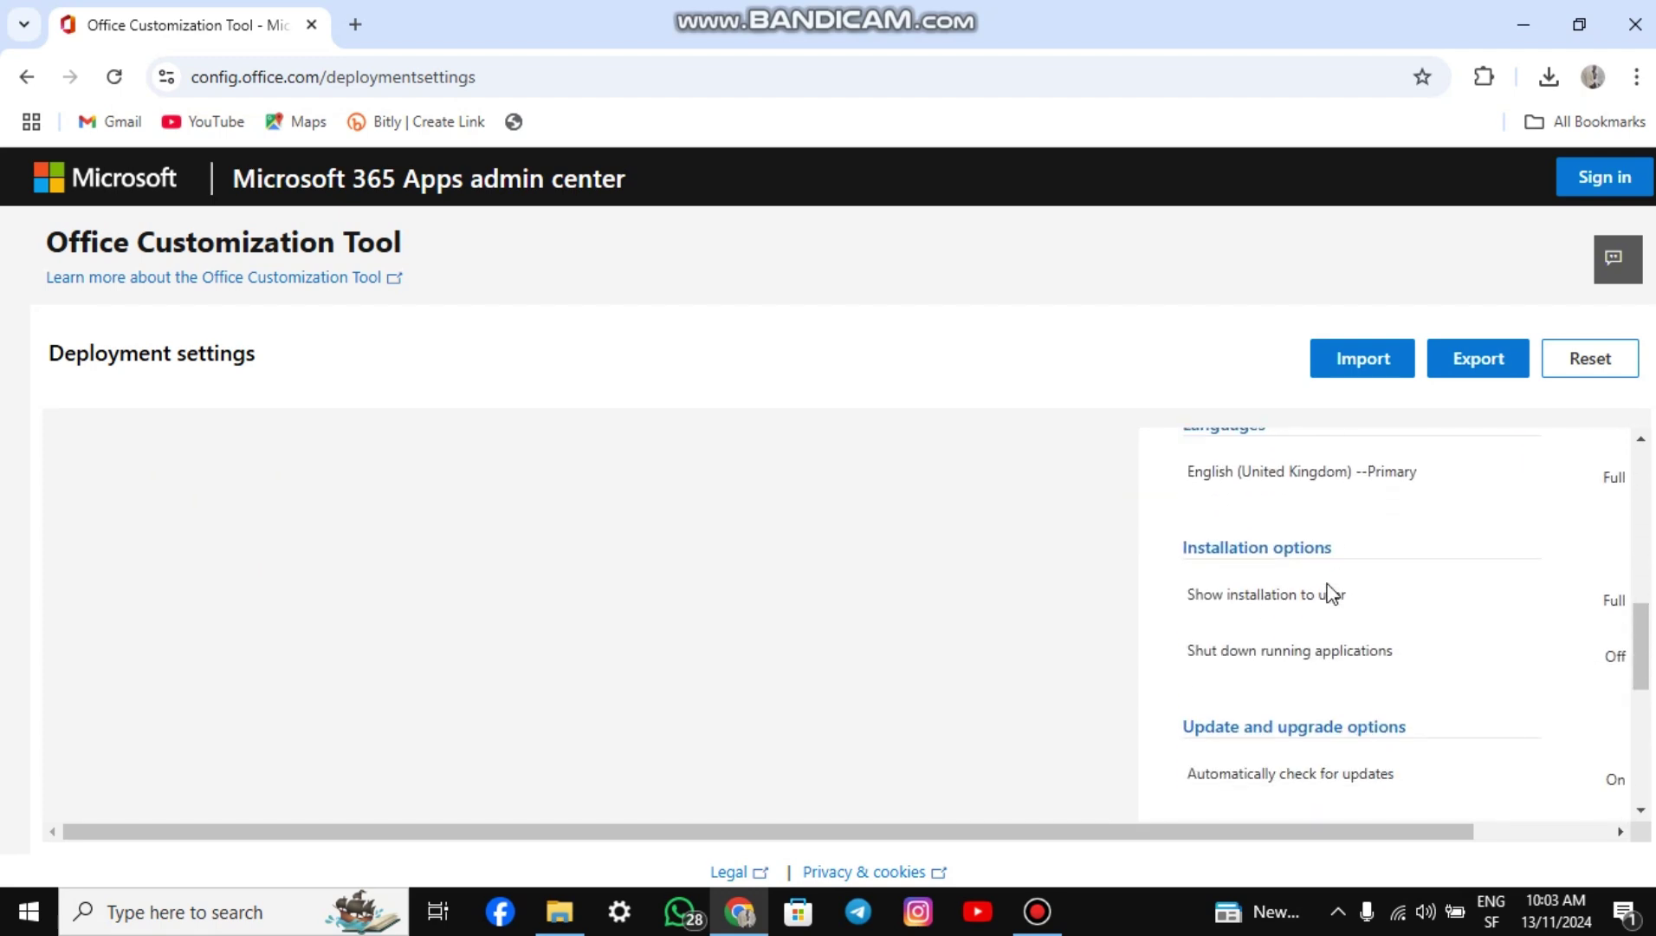
scroll(1331, 593, "down", 5)
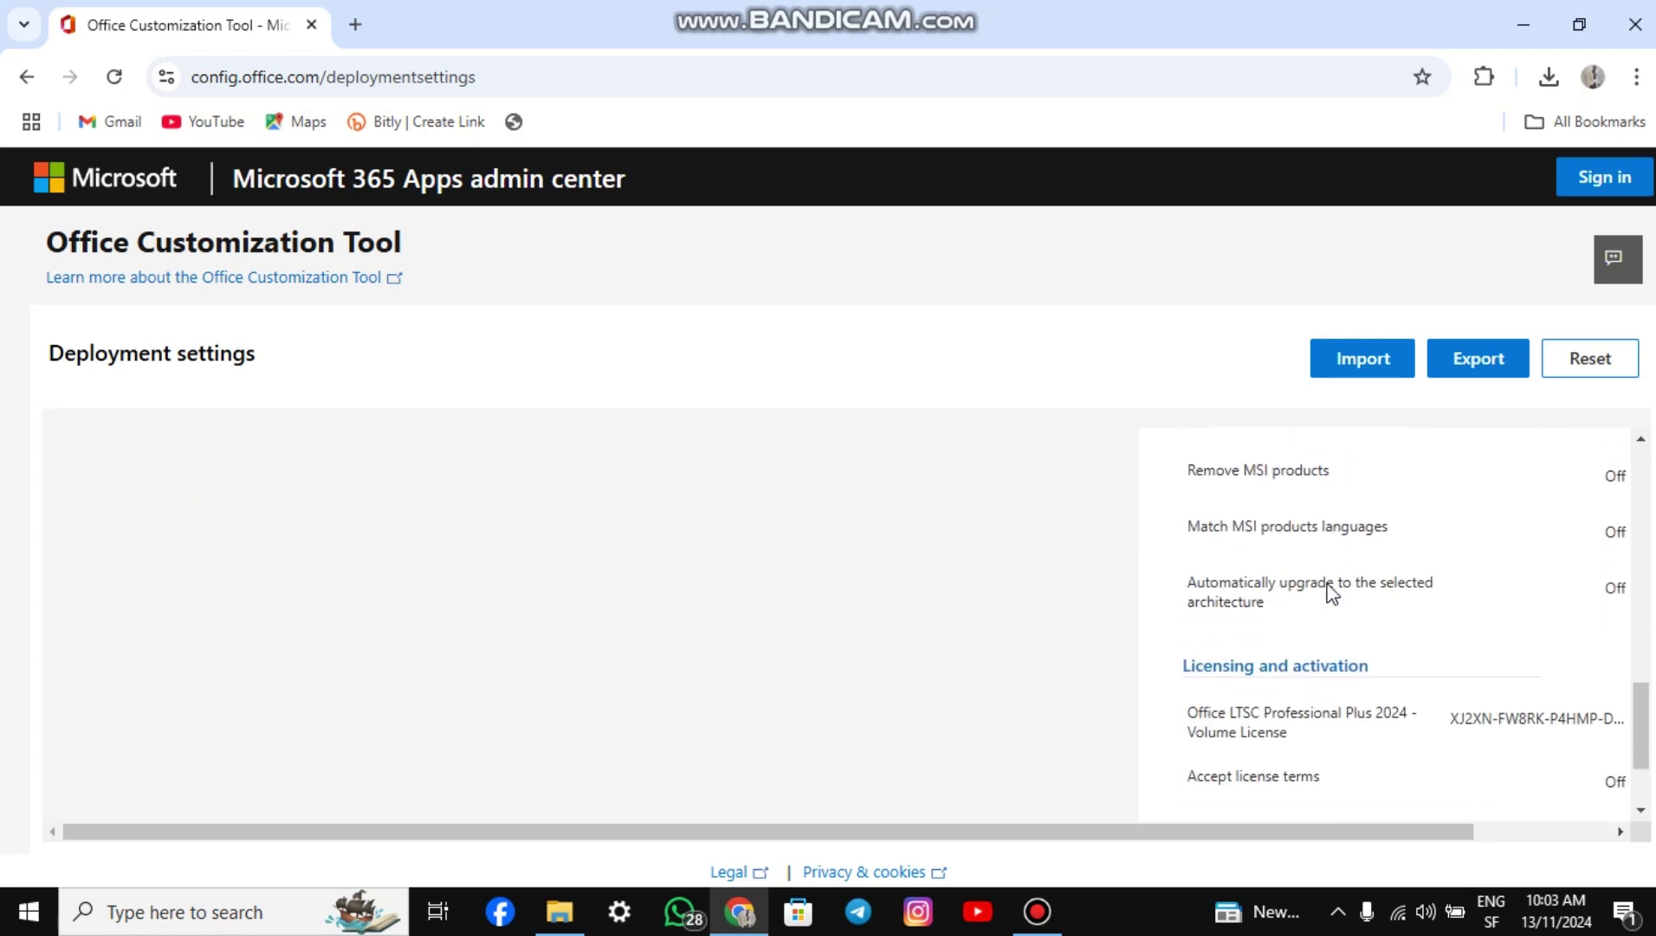
scroll(1331, 593, "down", 2)
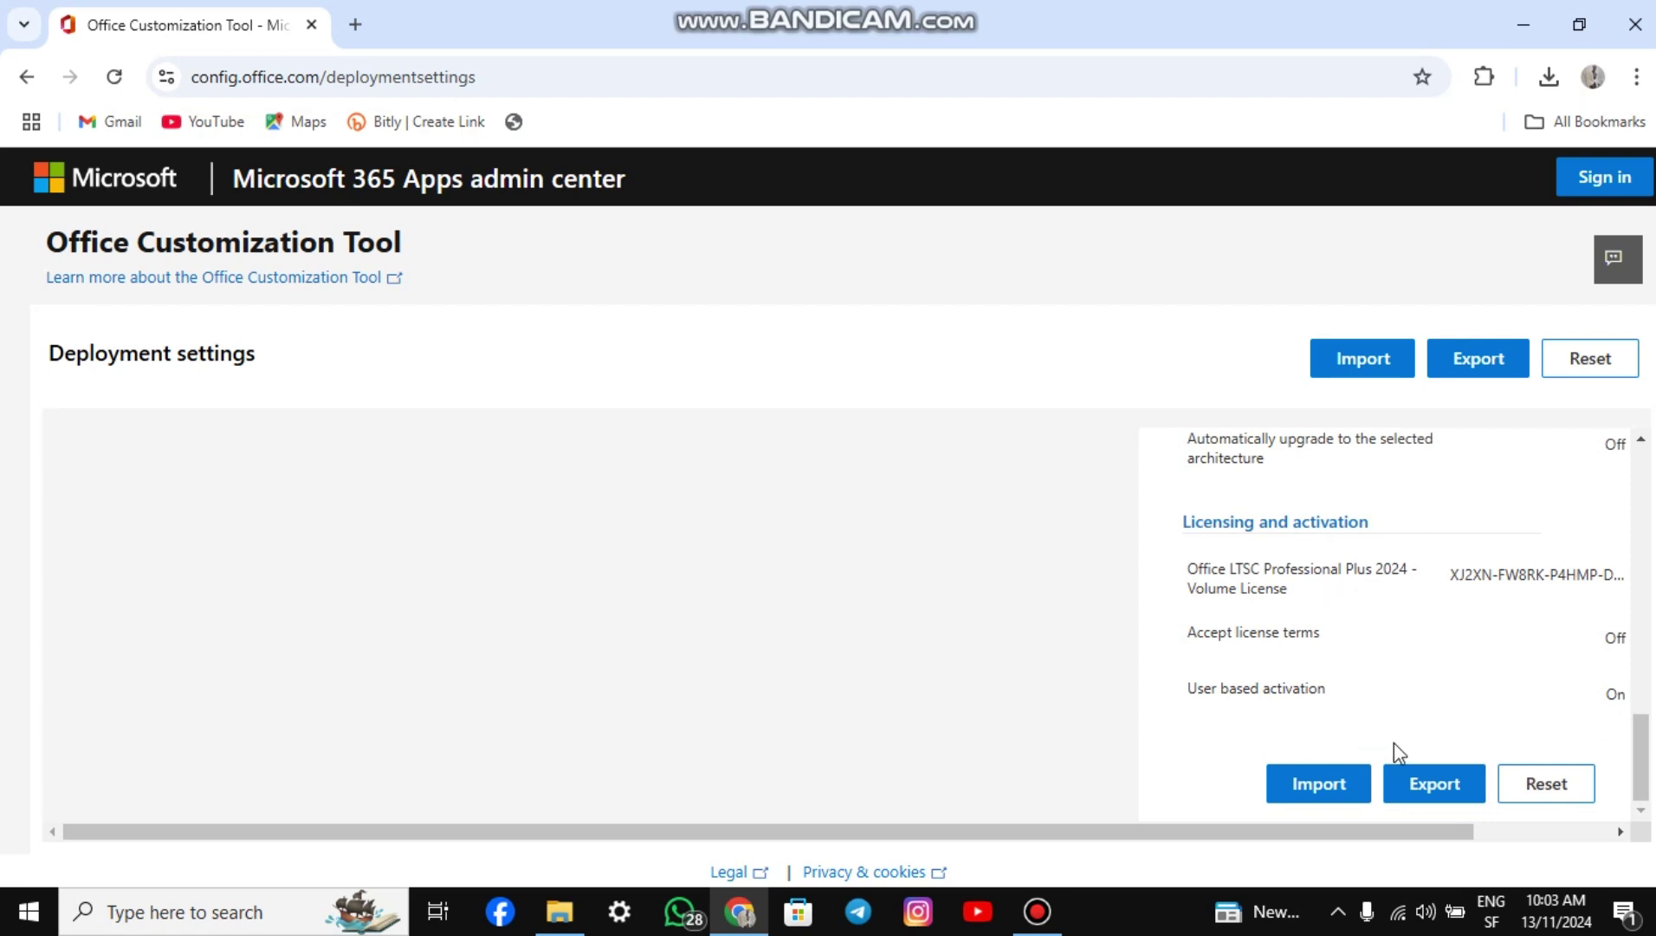
left_click(1431, 787)
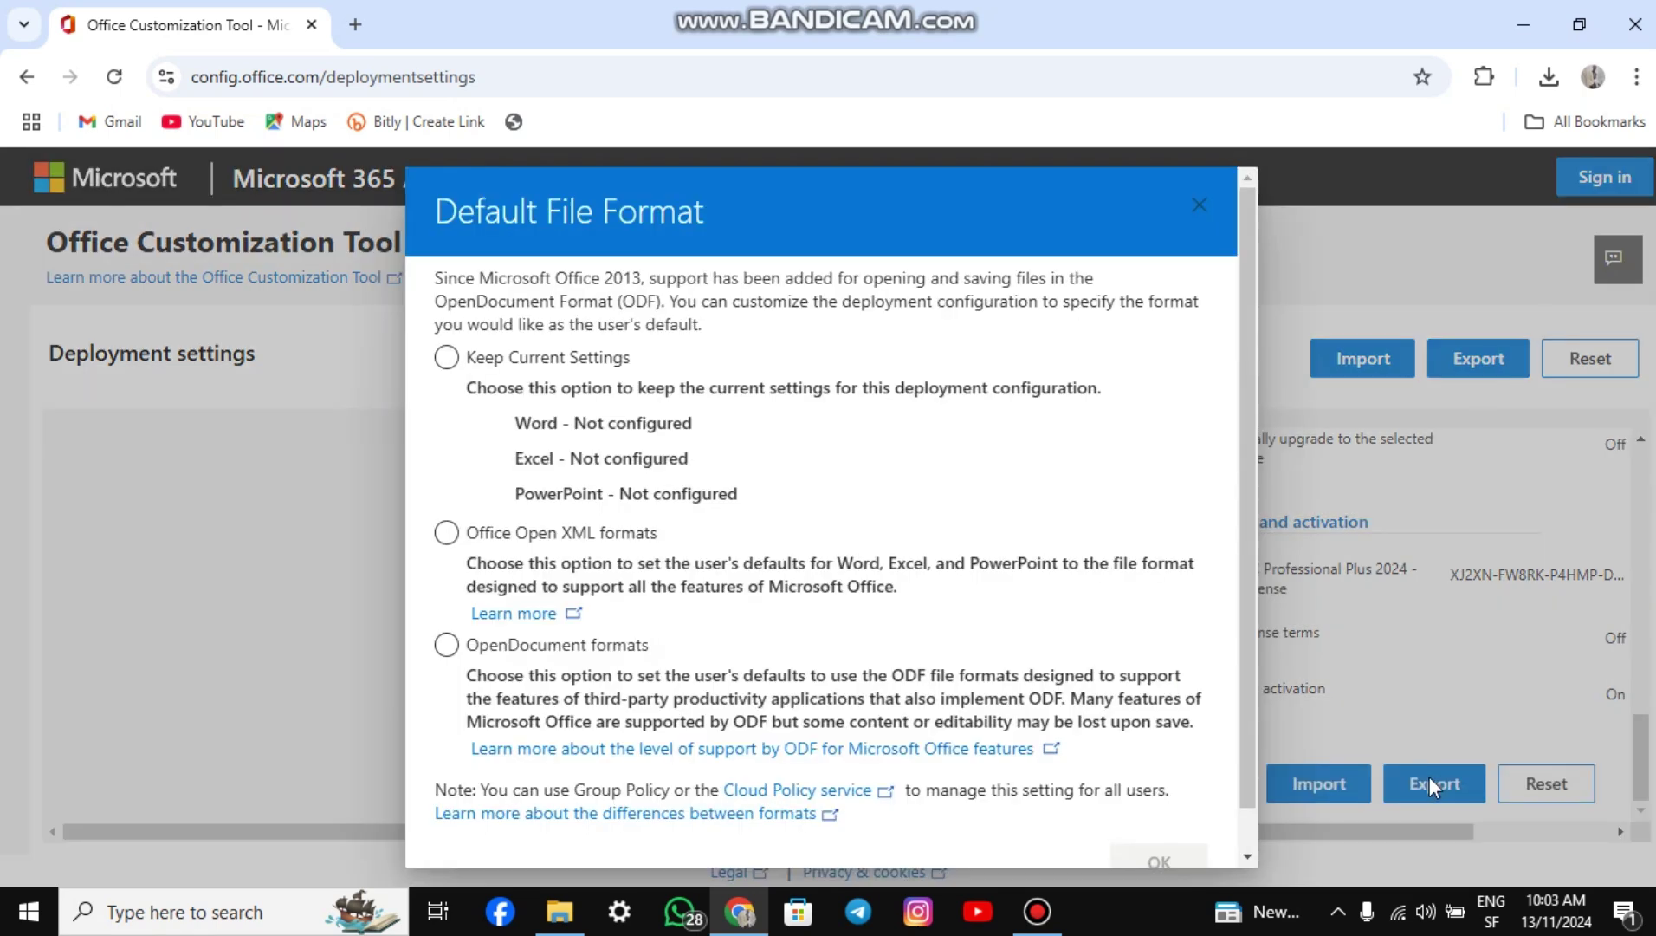
scroll(513, 502, "down", 1)
left_click(512, 503)
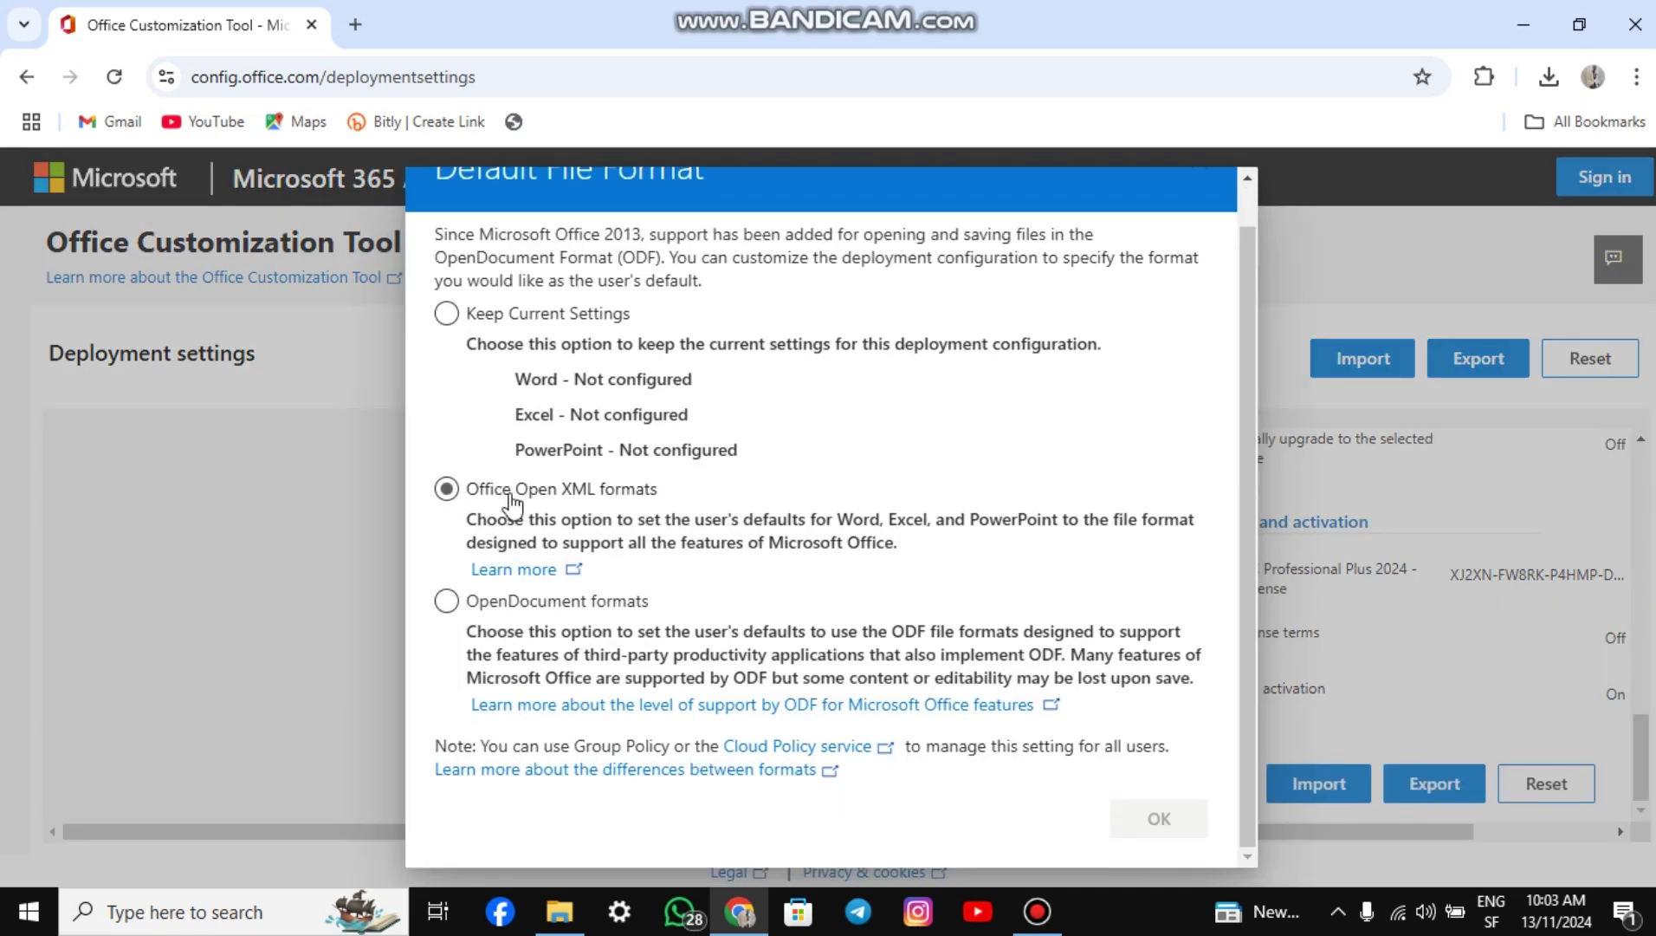
left_click(449, 488)
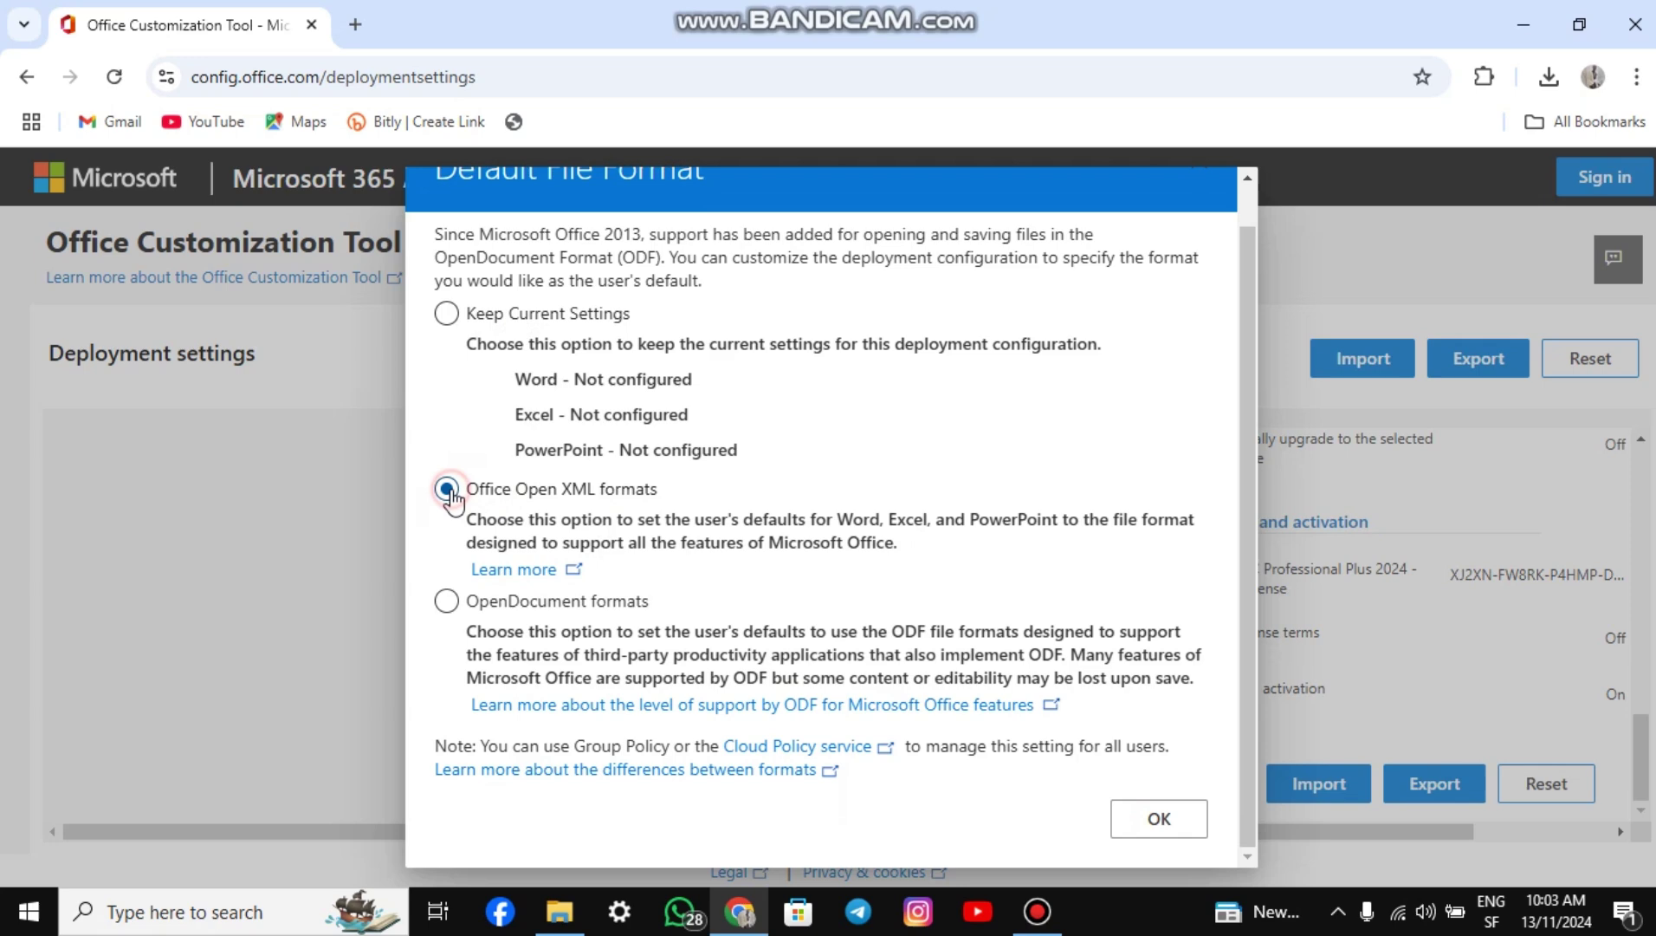
left_click(1137, 819)
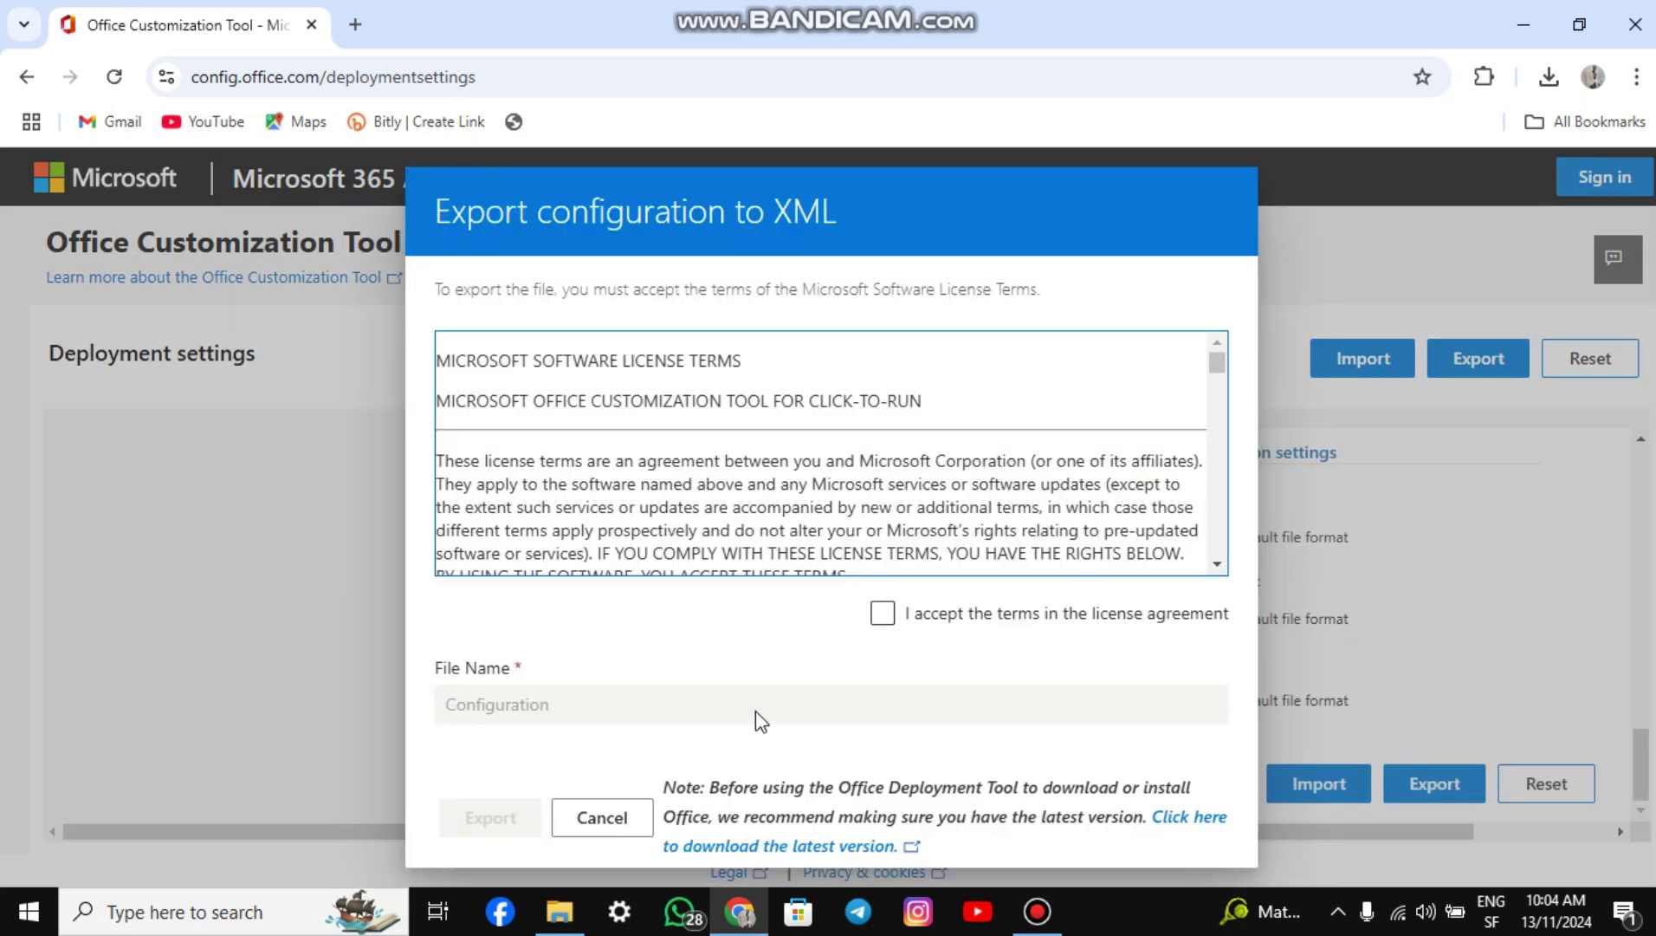
left_click(884, 613)
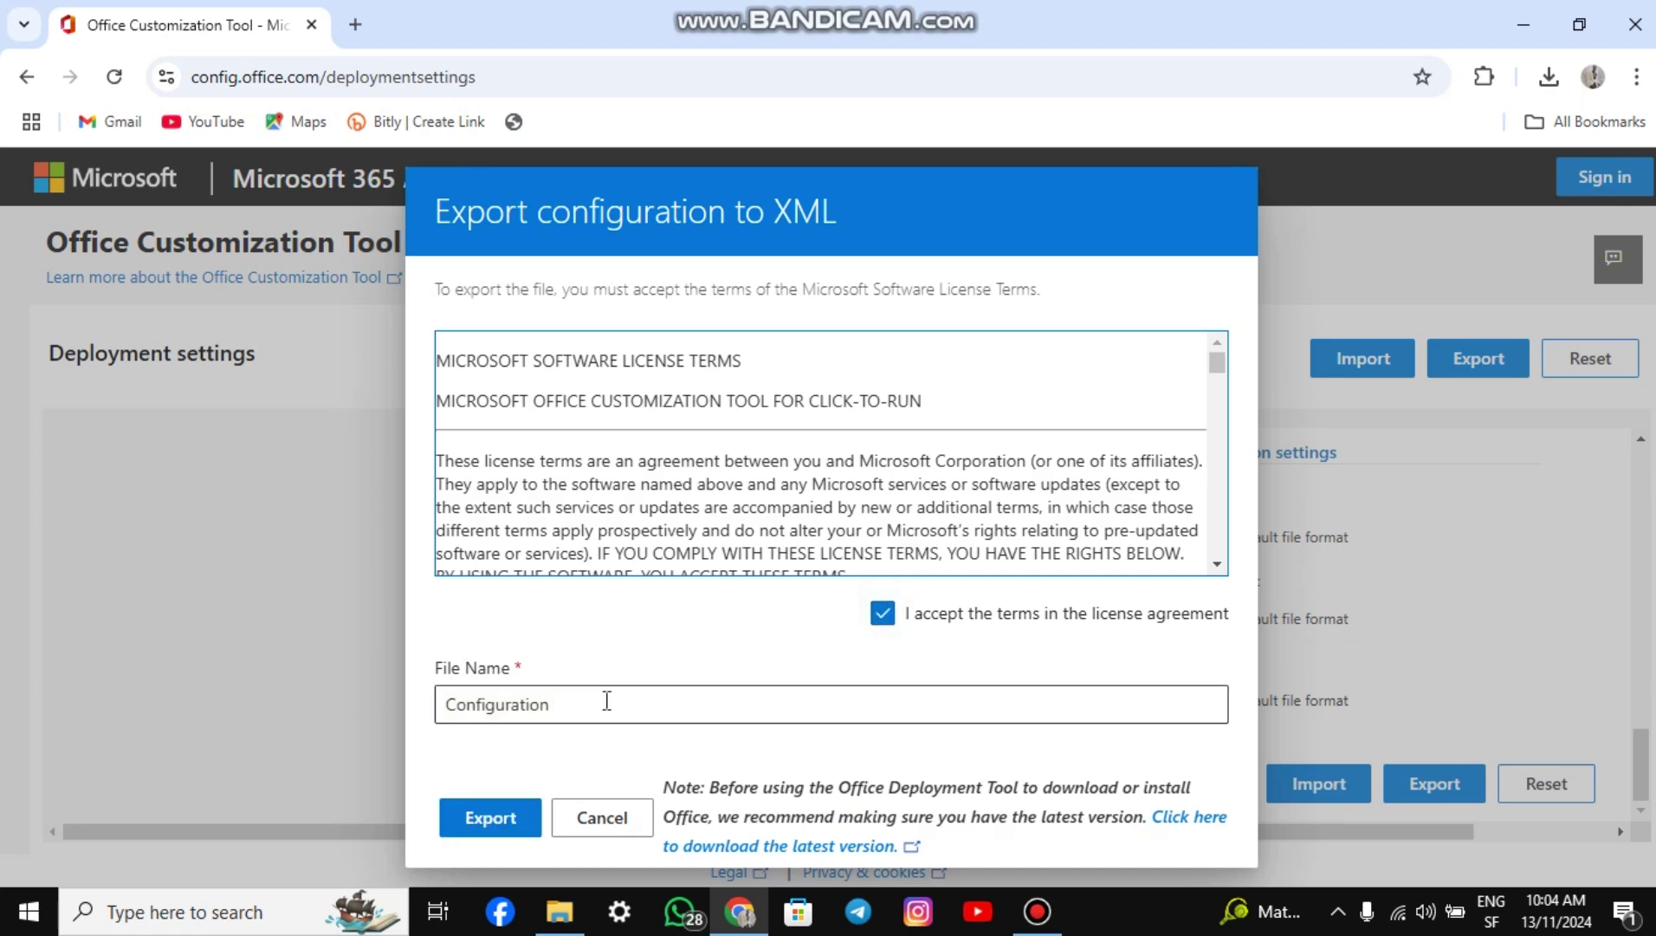
left_click(470, 830)
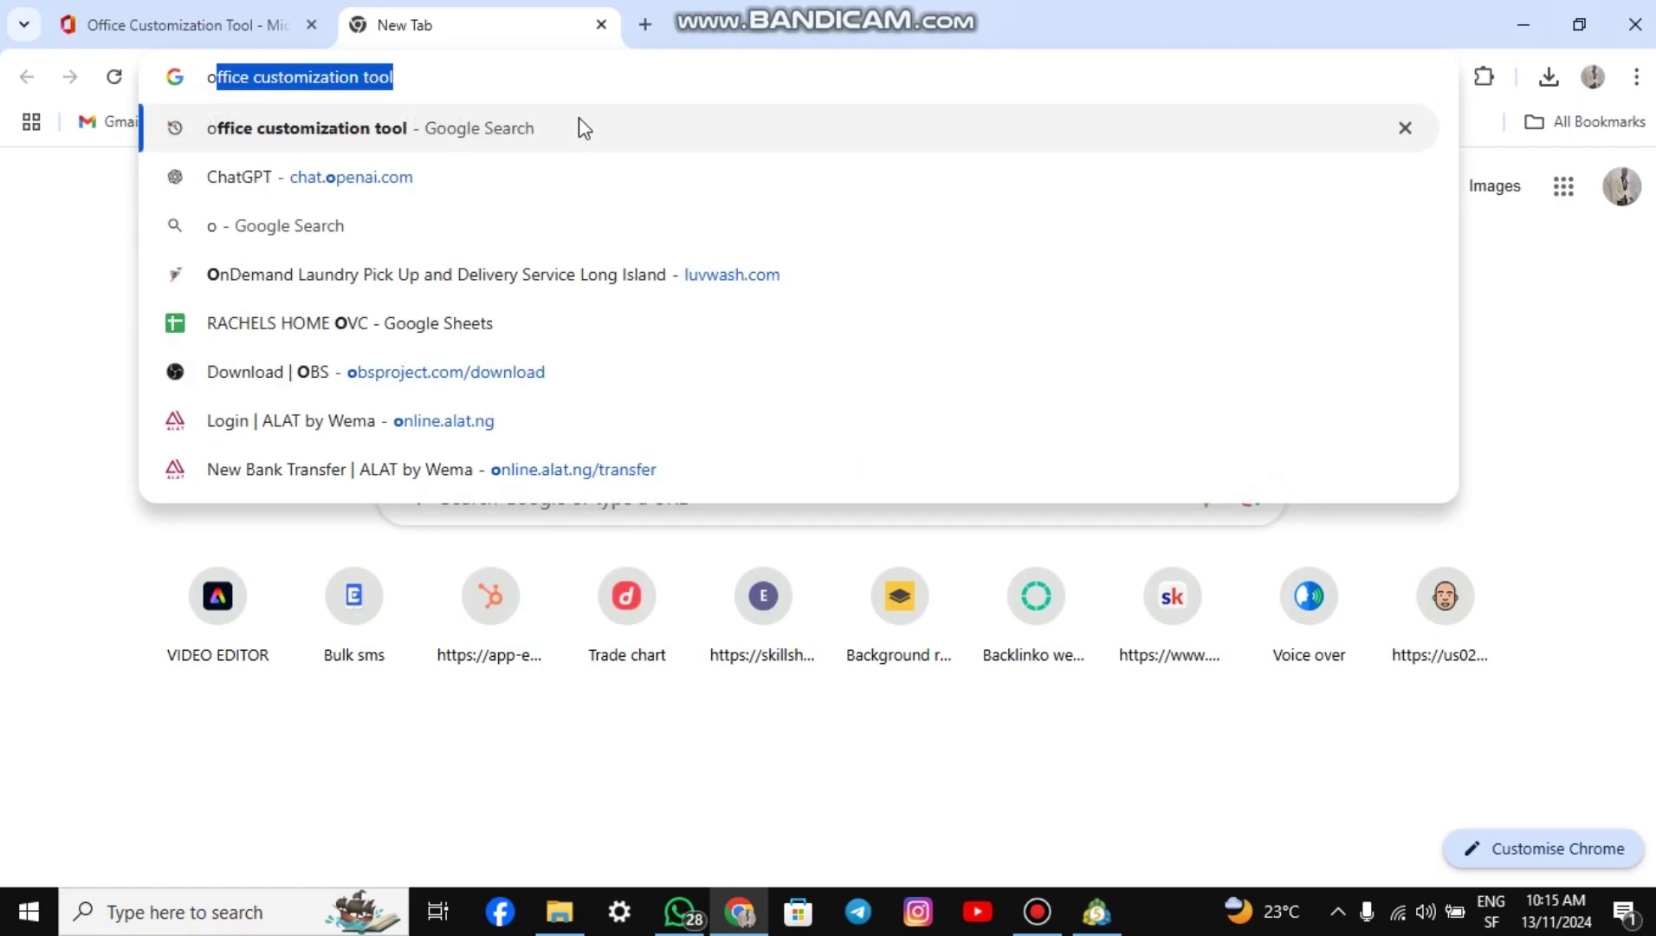
Search the web for the office deployment tool and download the English version from the Microsoft Download Center
type("ffi")
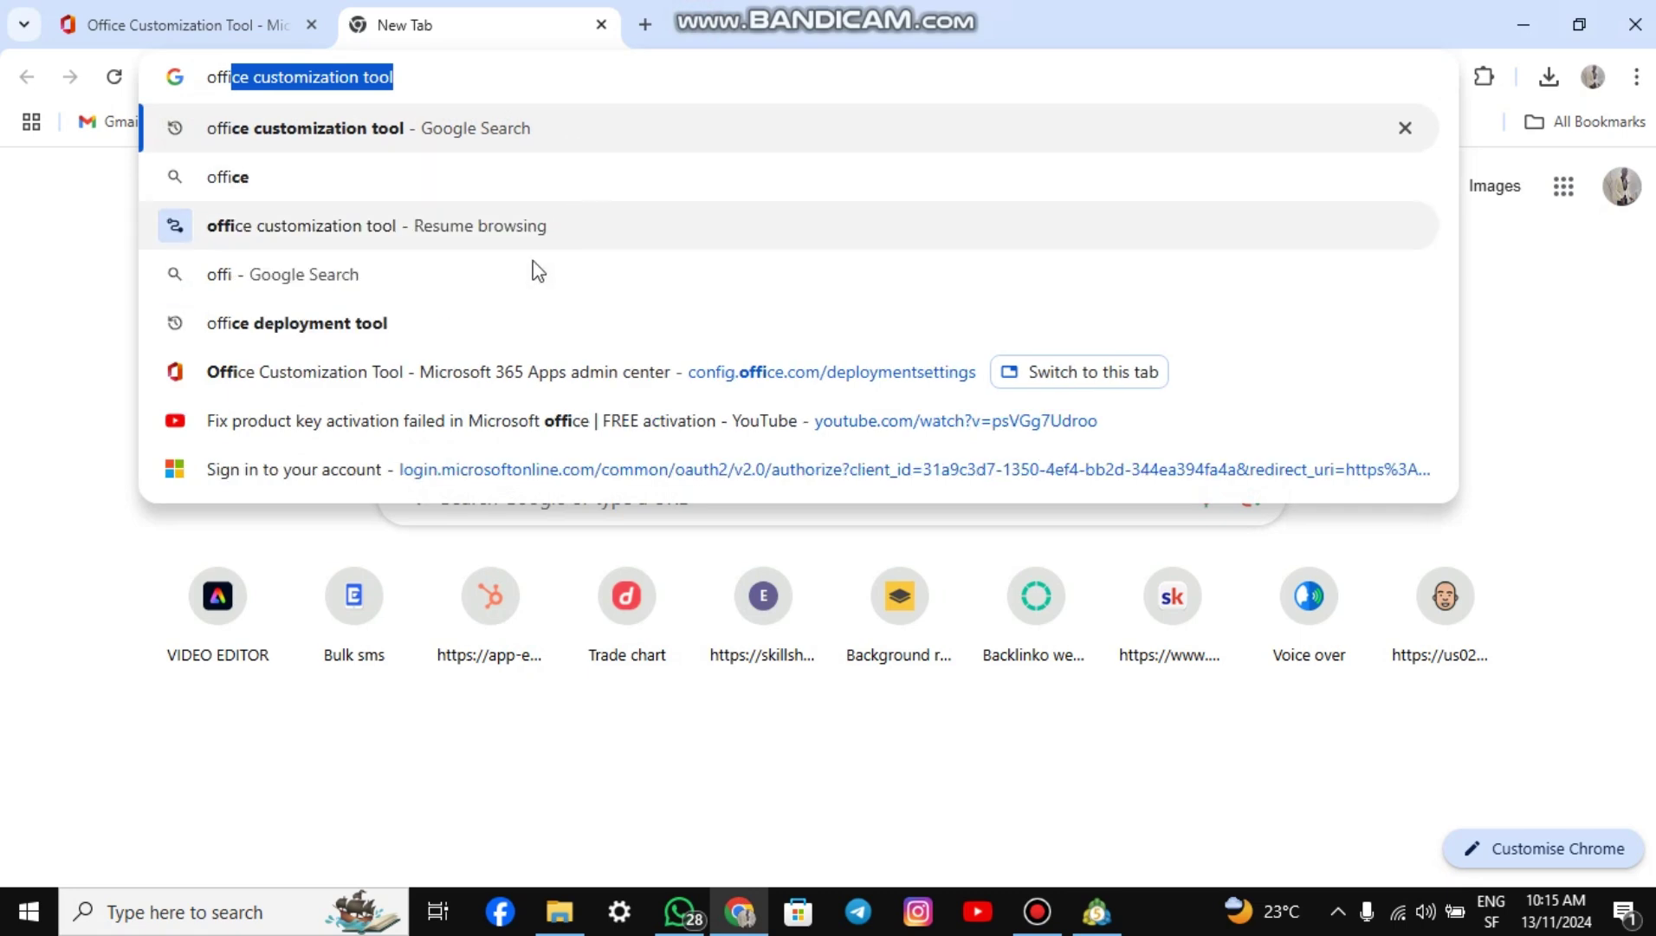
left_click(500, 329)
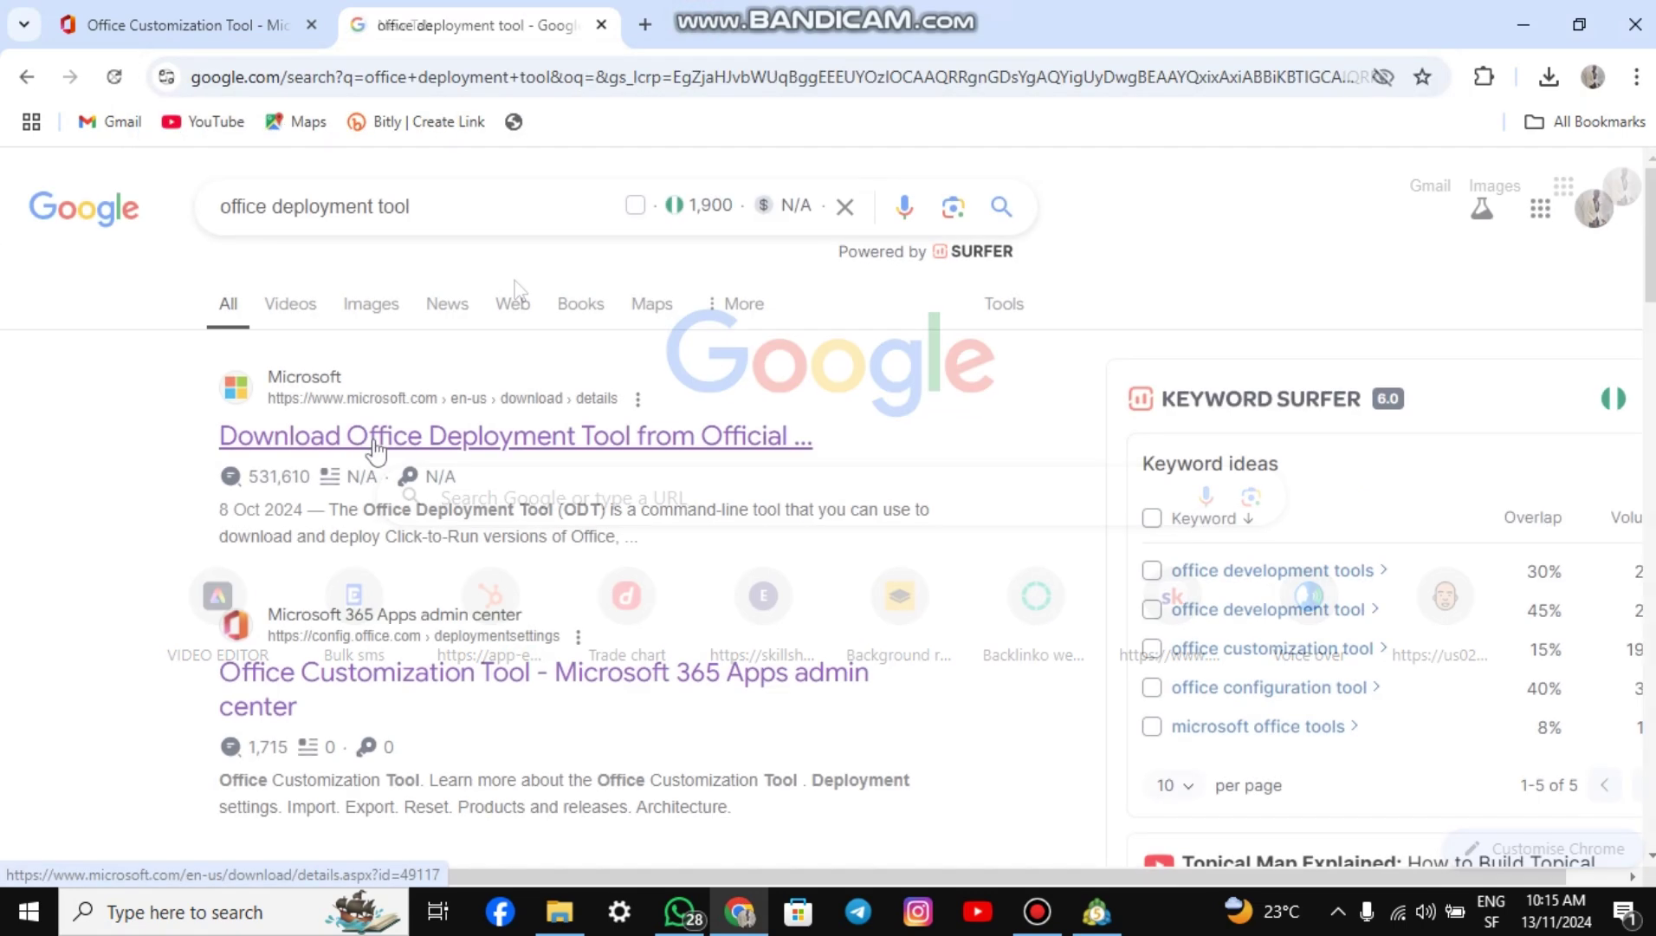
left_click(365, 430)
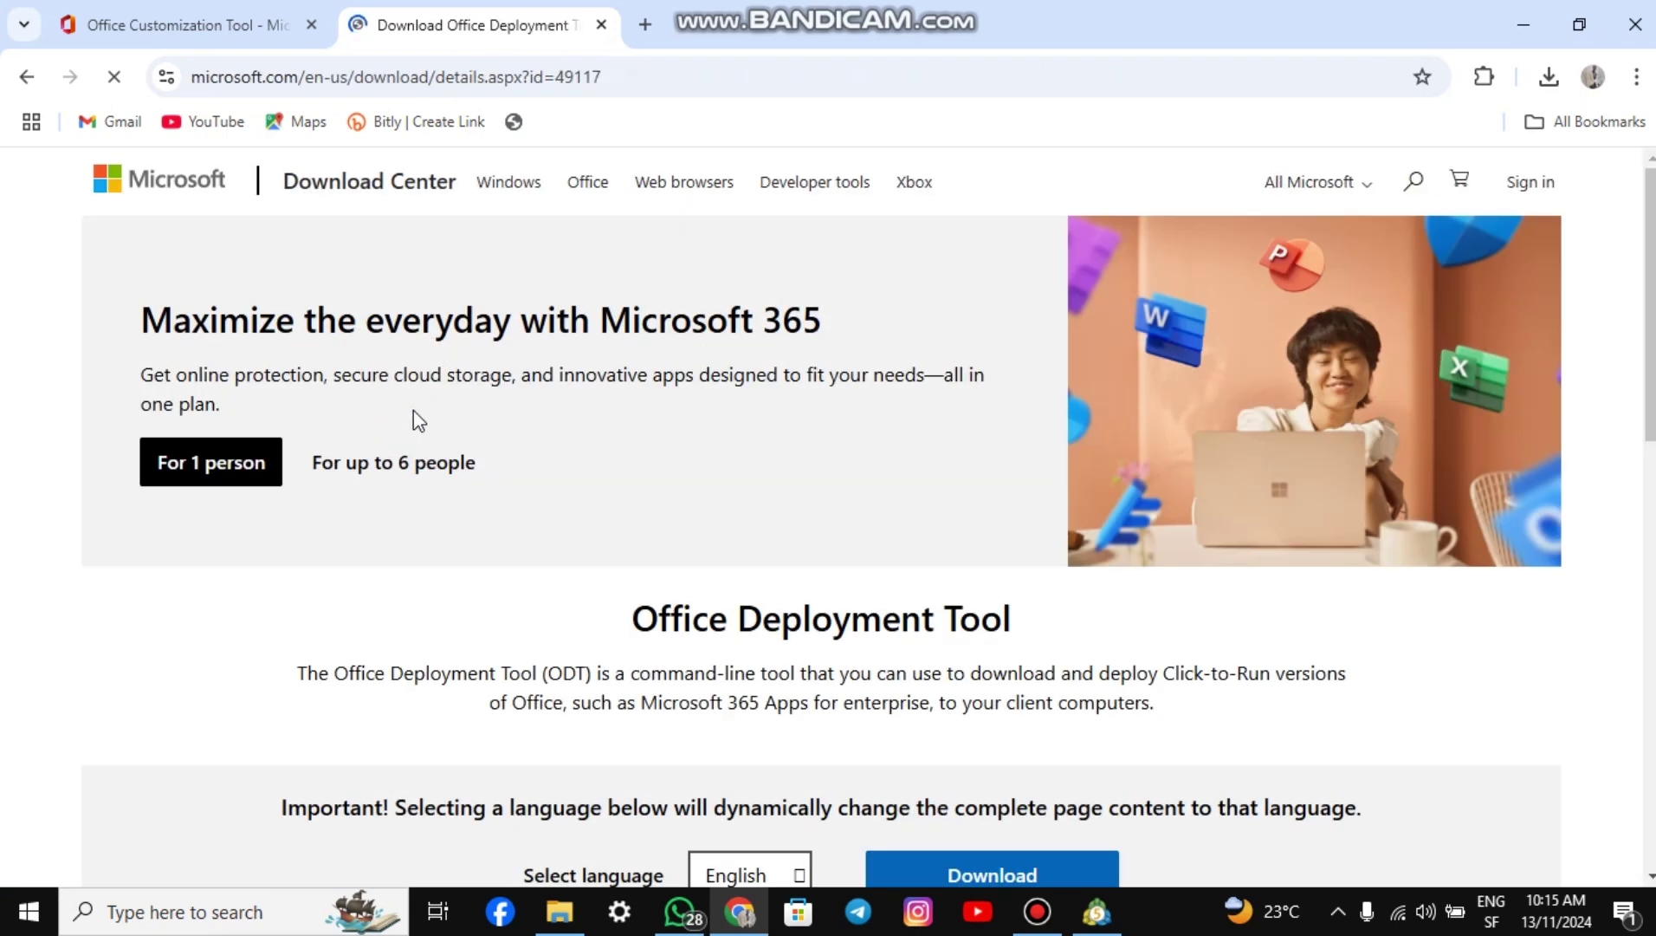
scroll(592, 525, "down", 3)
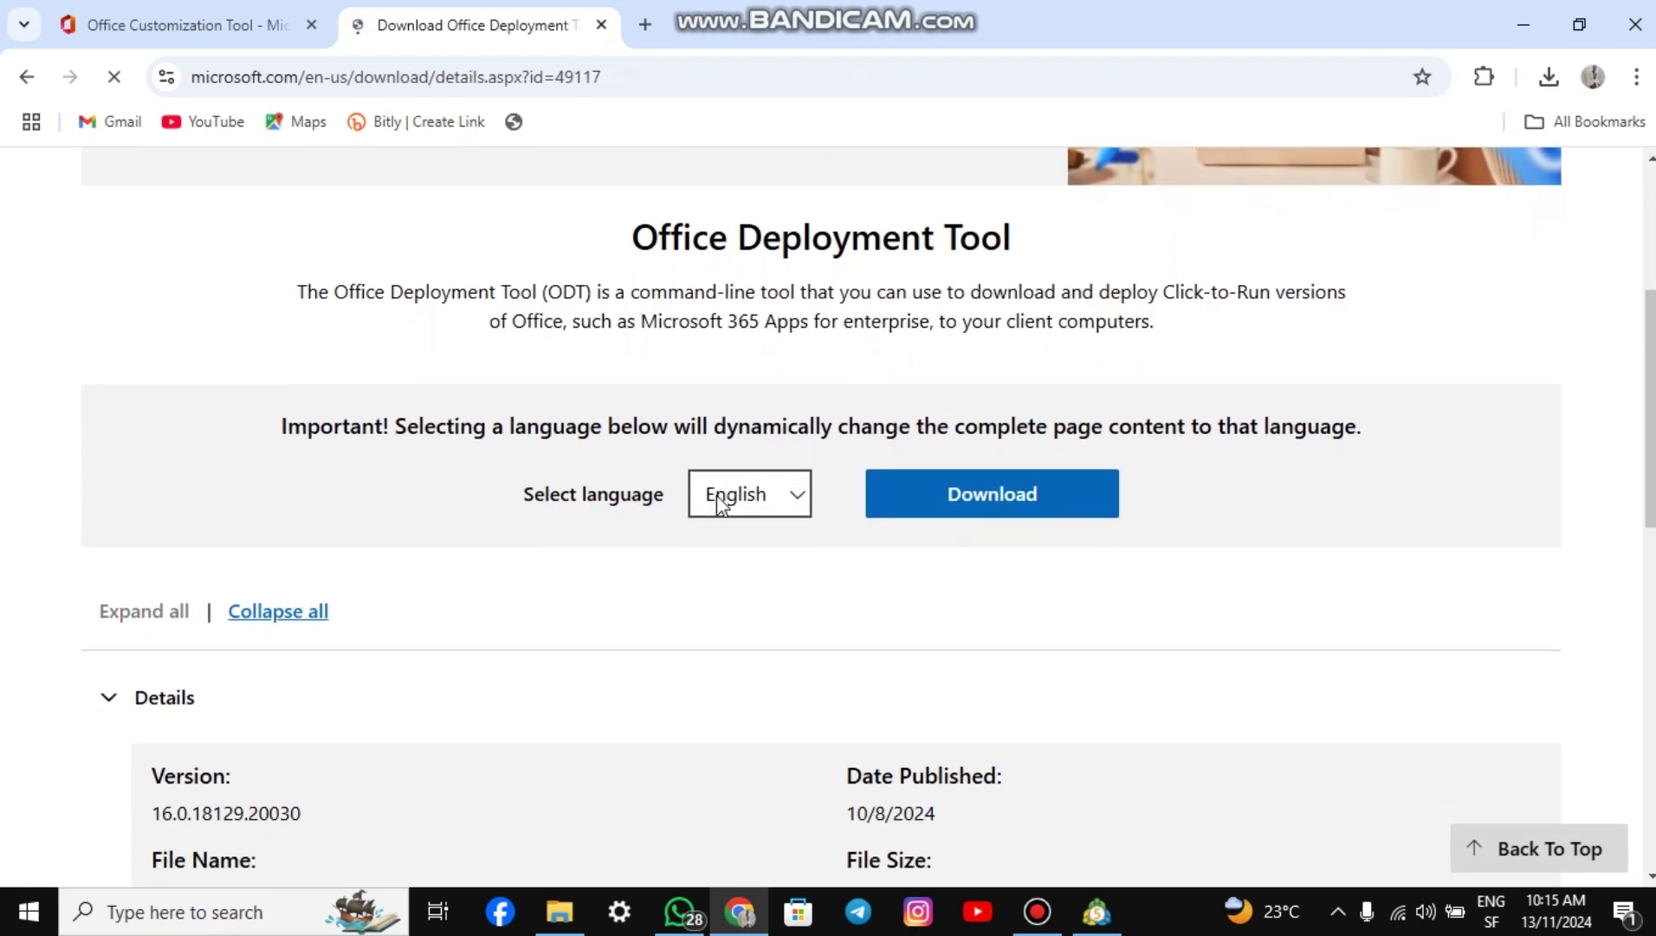
left_click(998, 510)
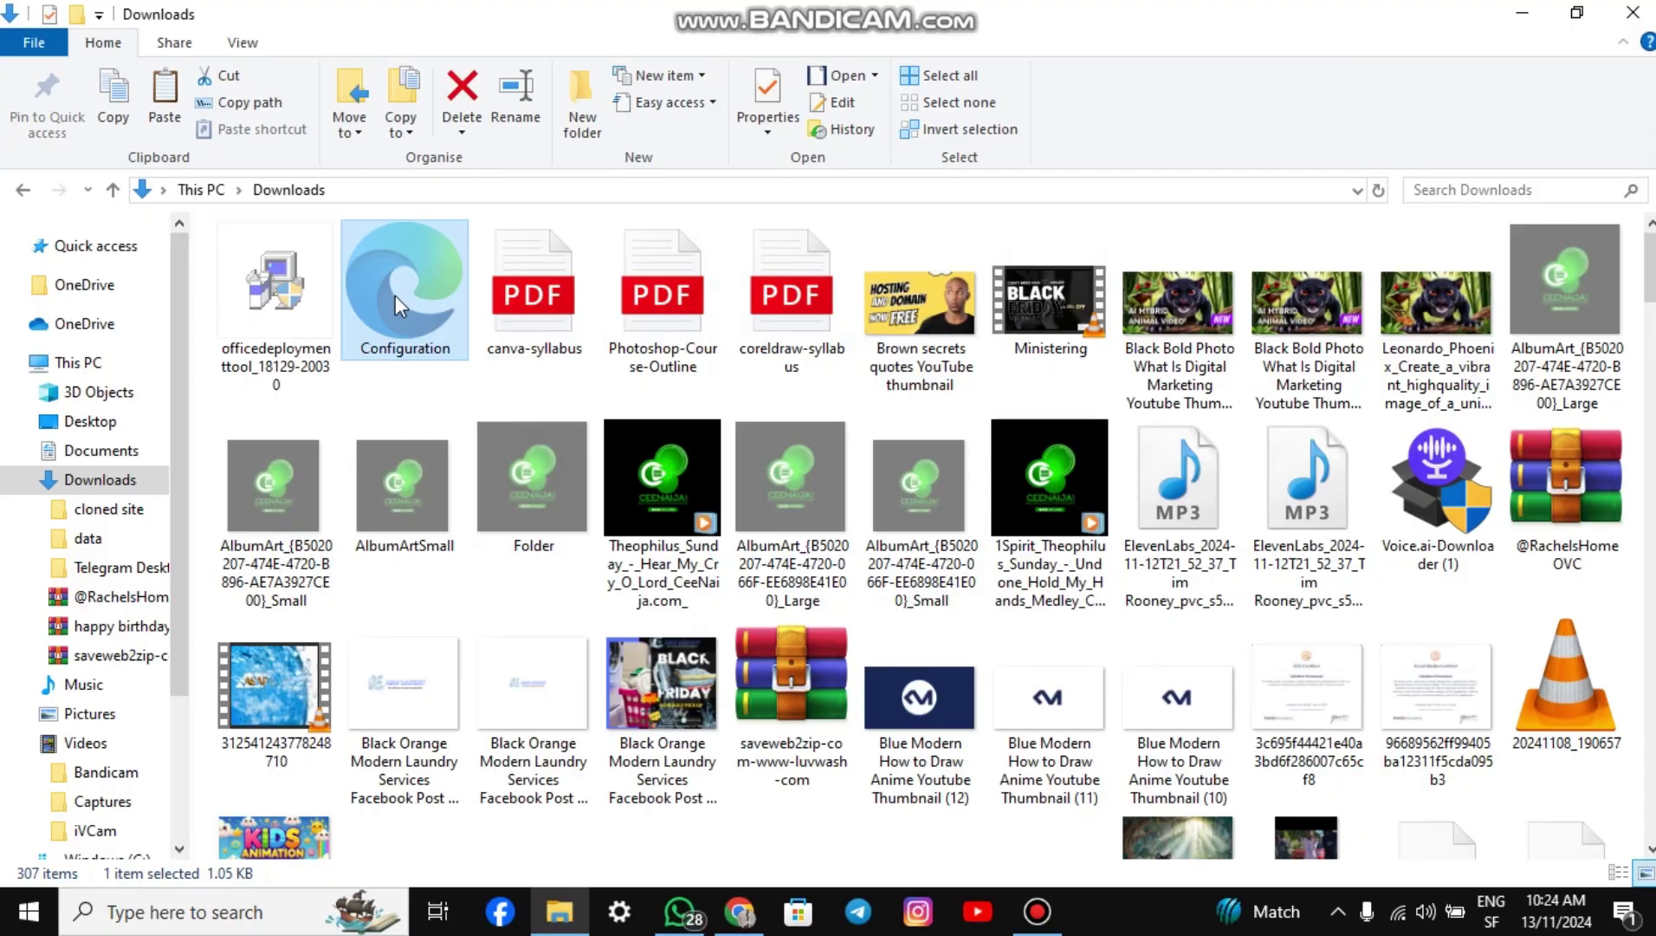
left_click(312, 305, "ctrl")
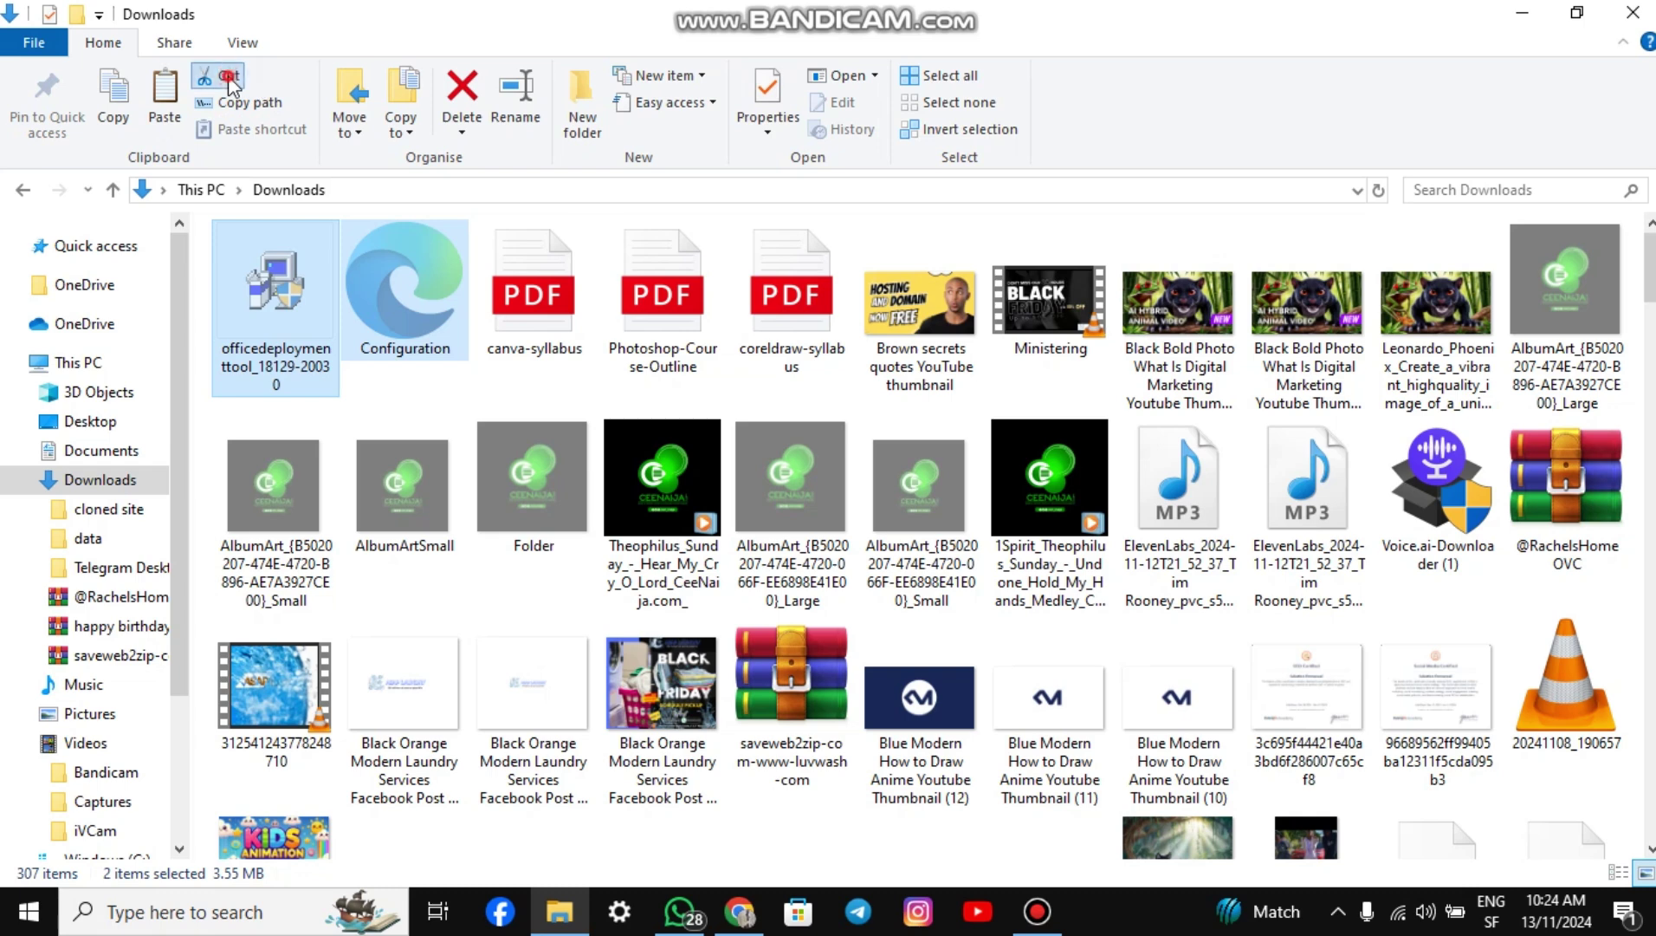
left_click(600, 129)
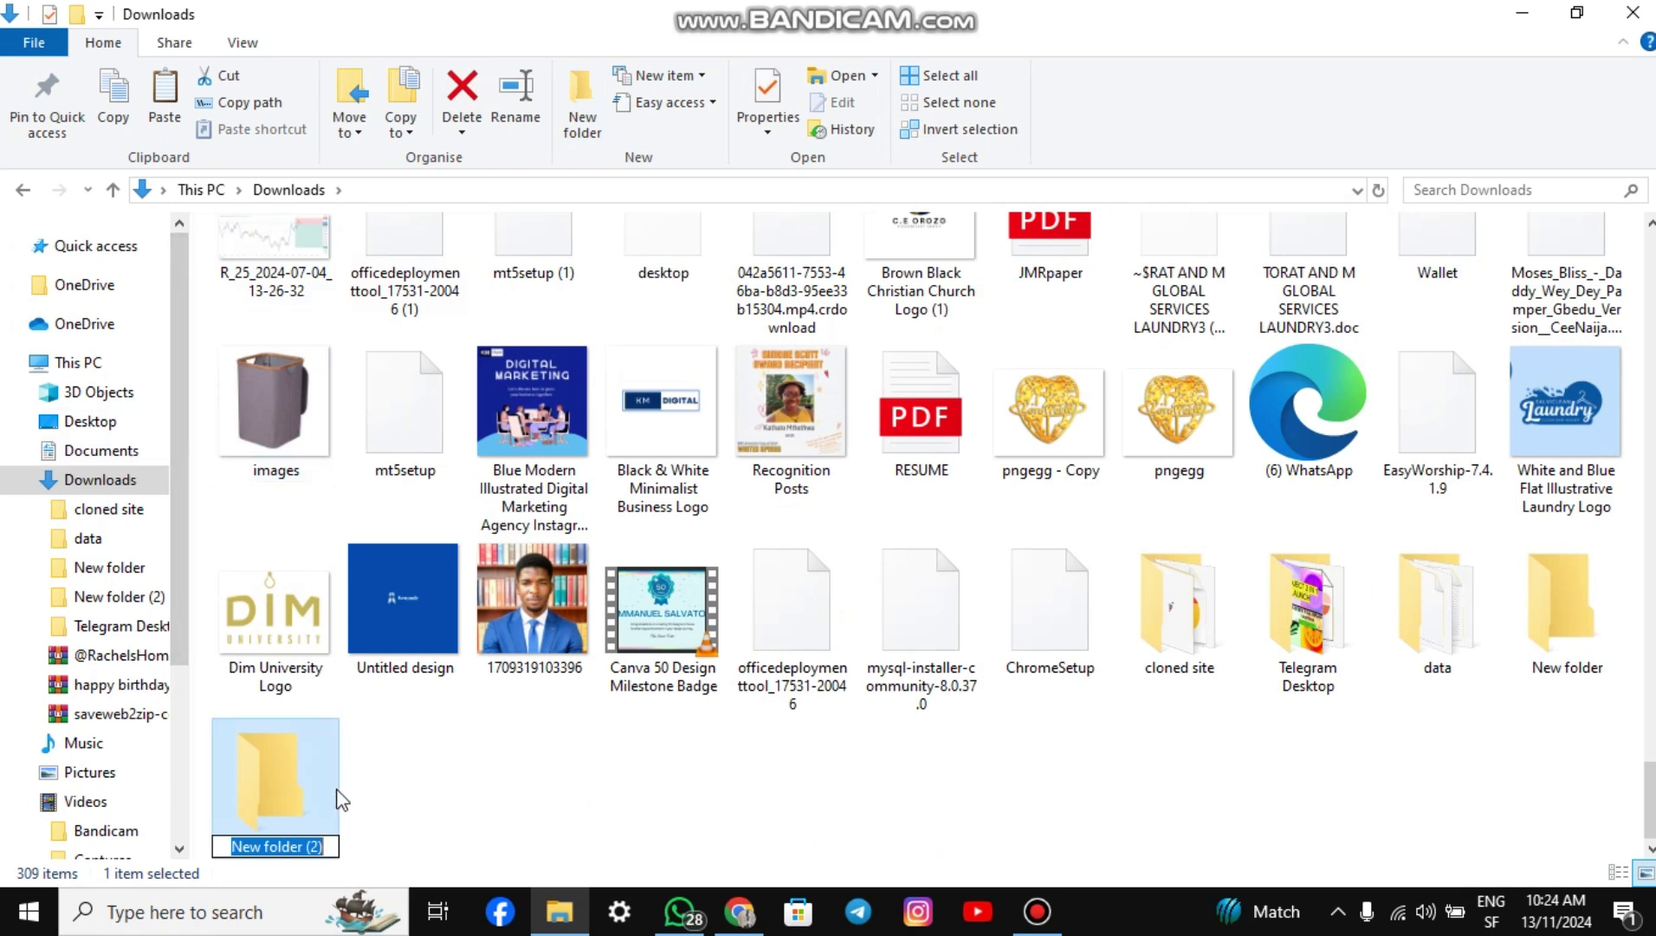
type("office")
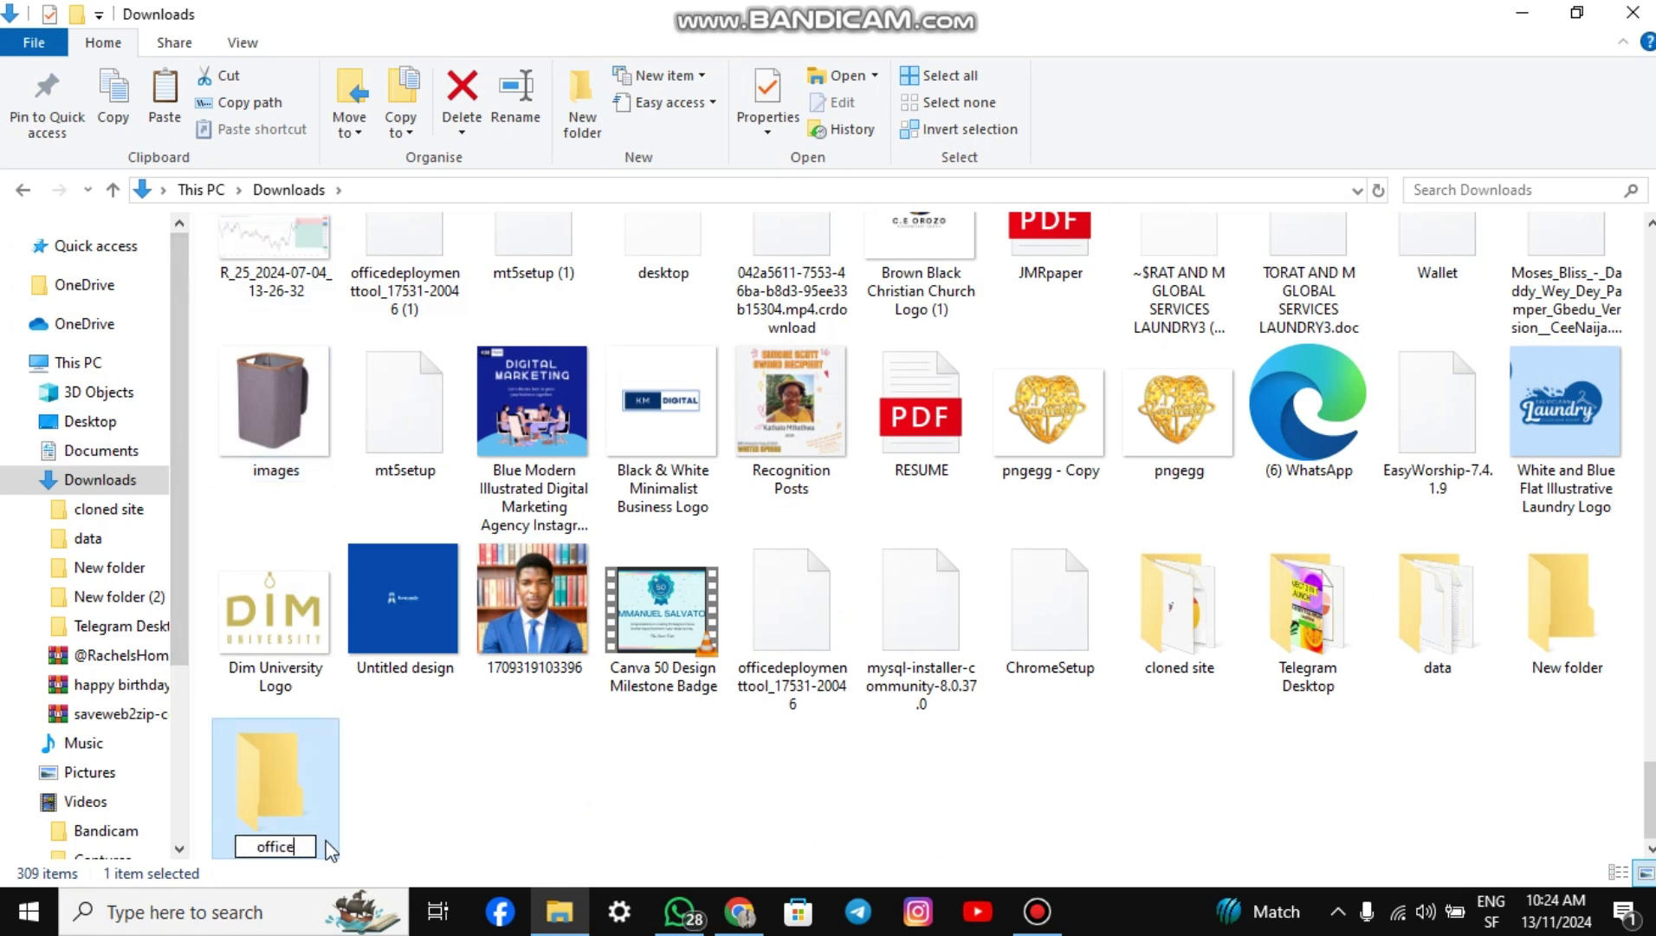
type(" 2024")
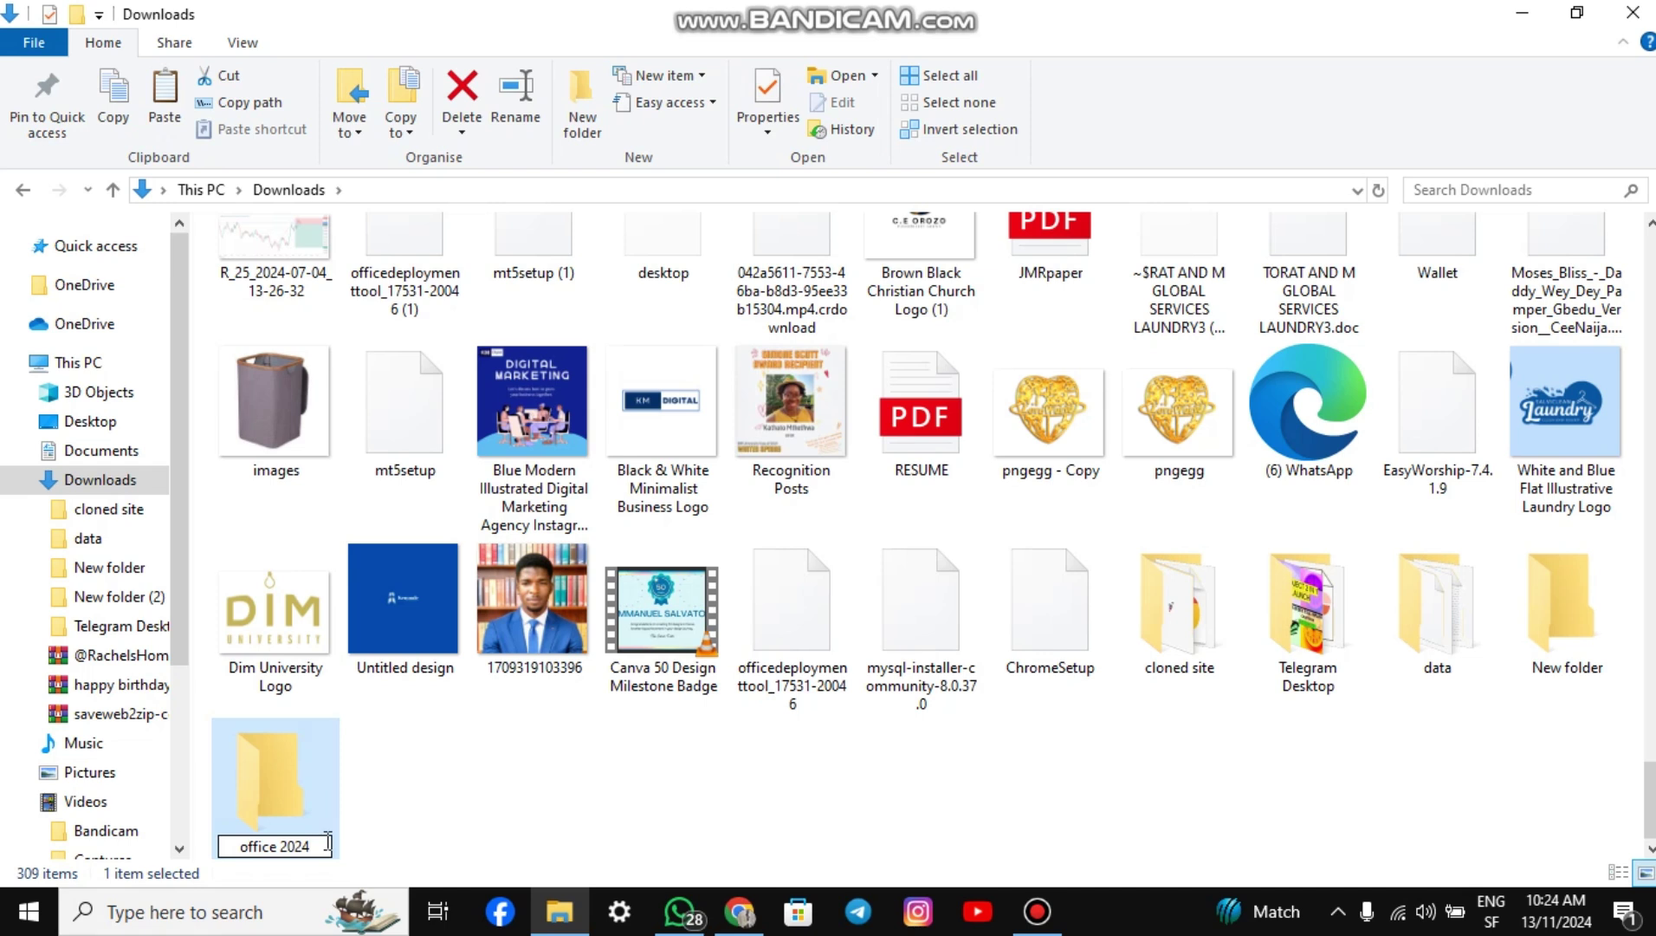
key("Return")
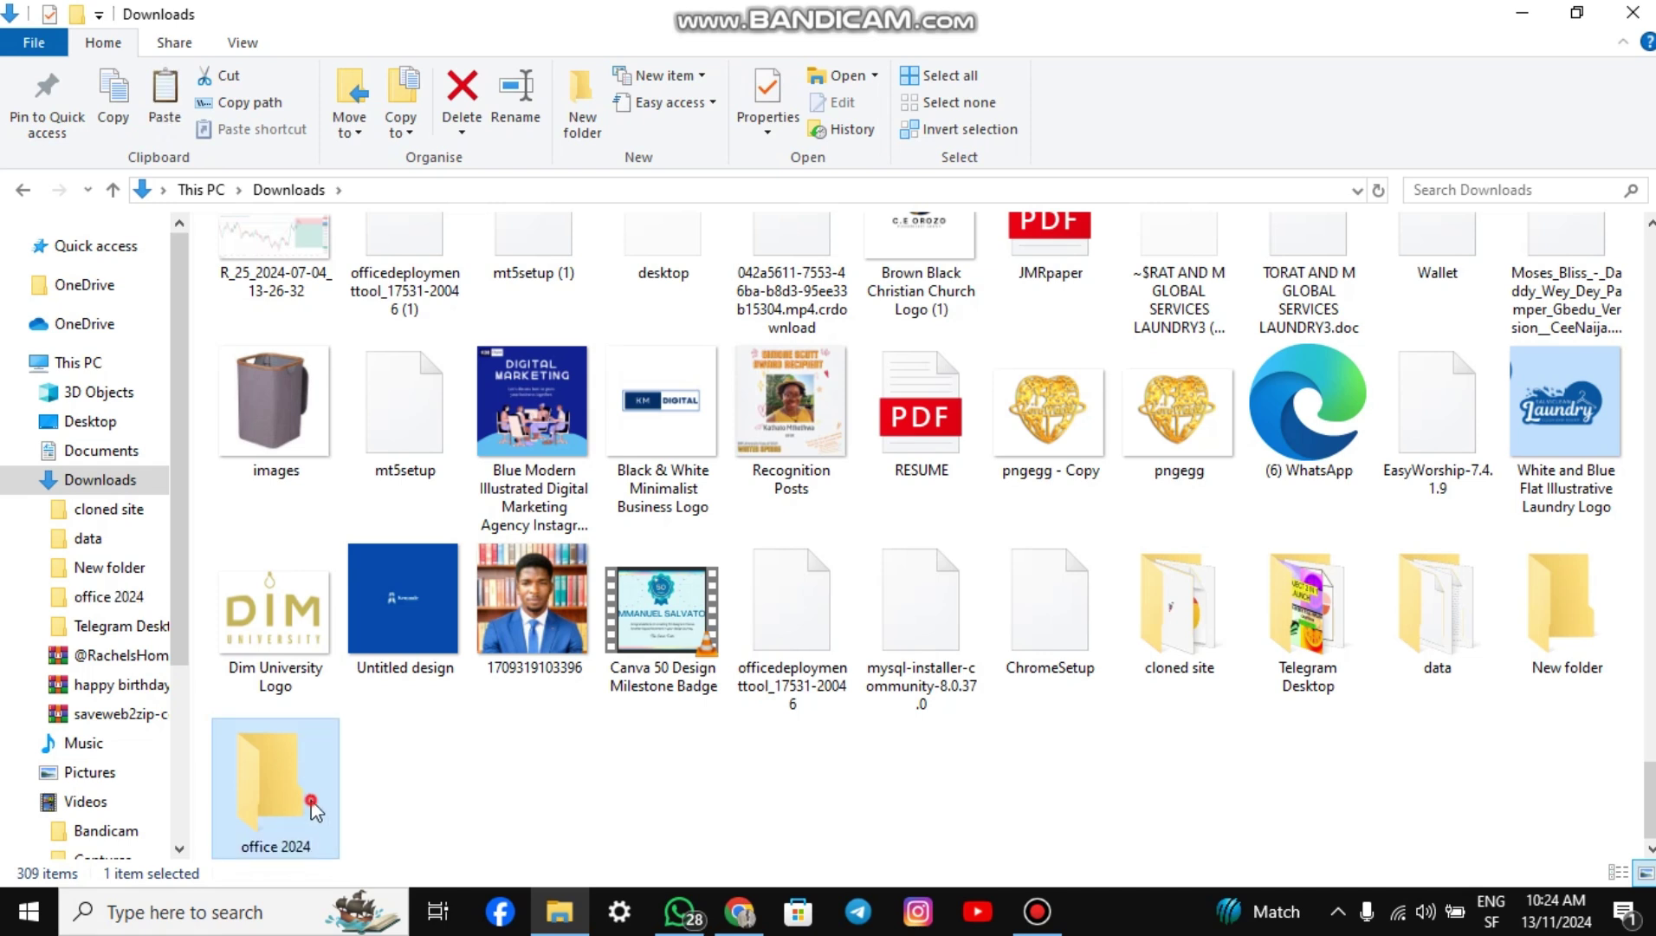
double_click(310, 801)
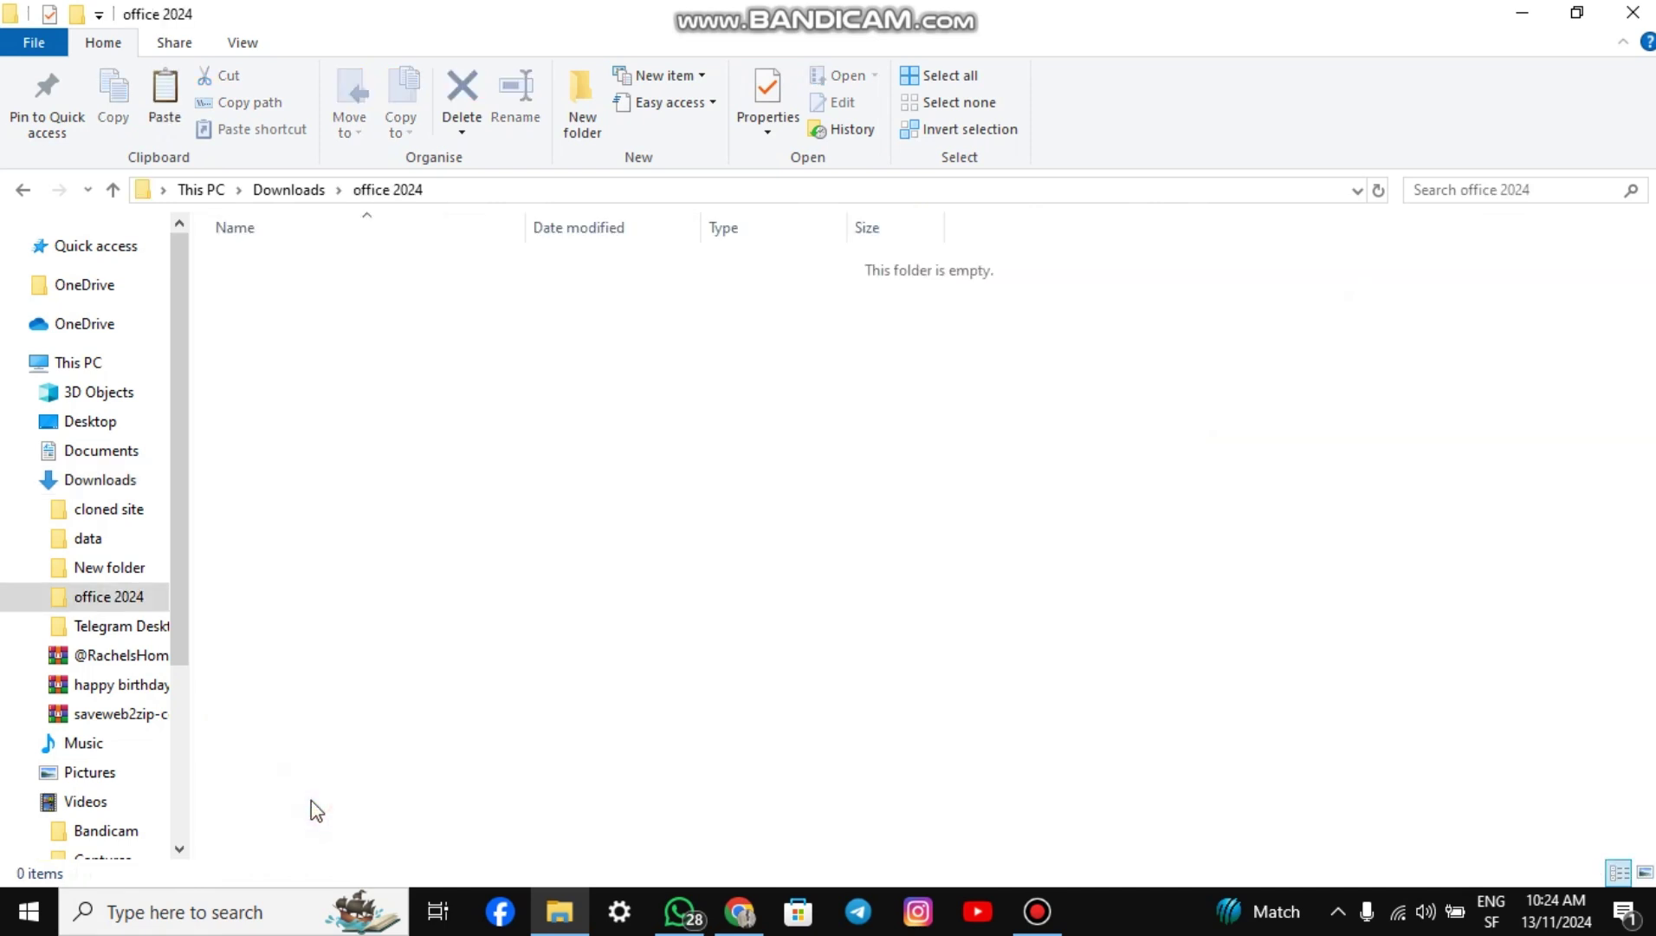
left_click(165, 95)
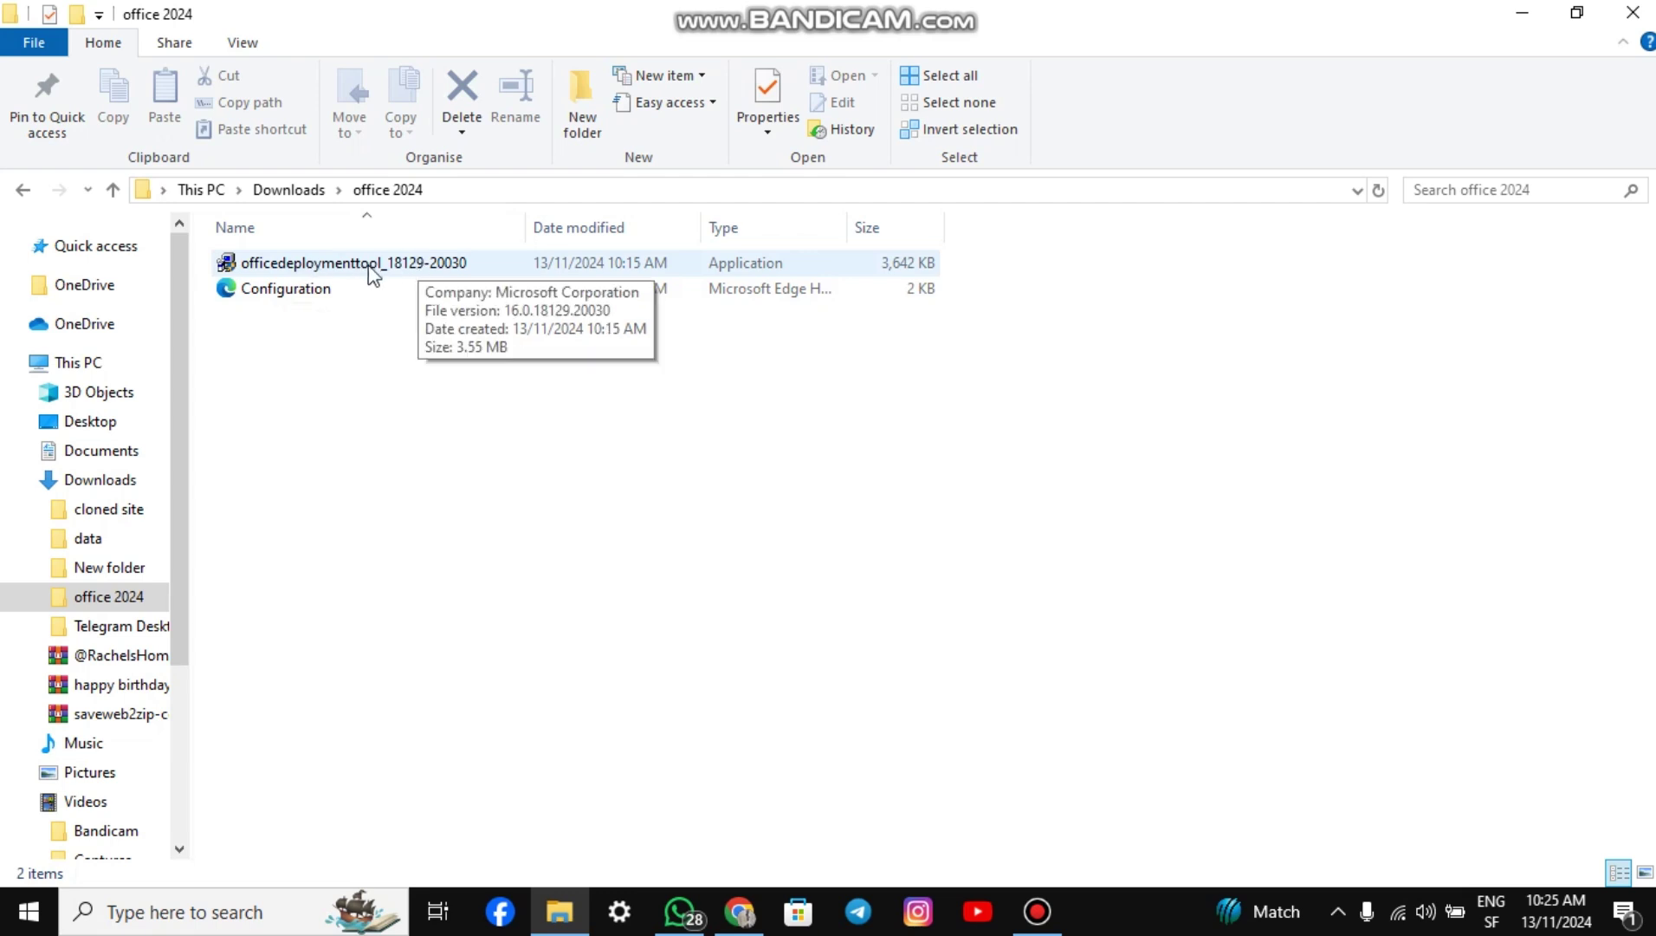
right_click(482, 264)
left_click(554, 208)
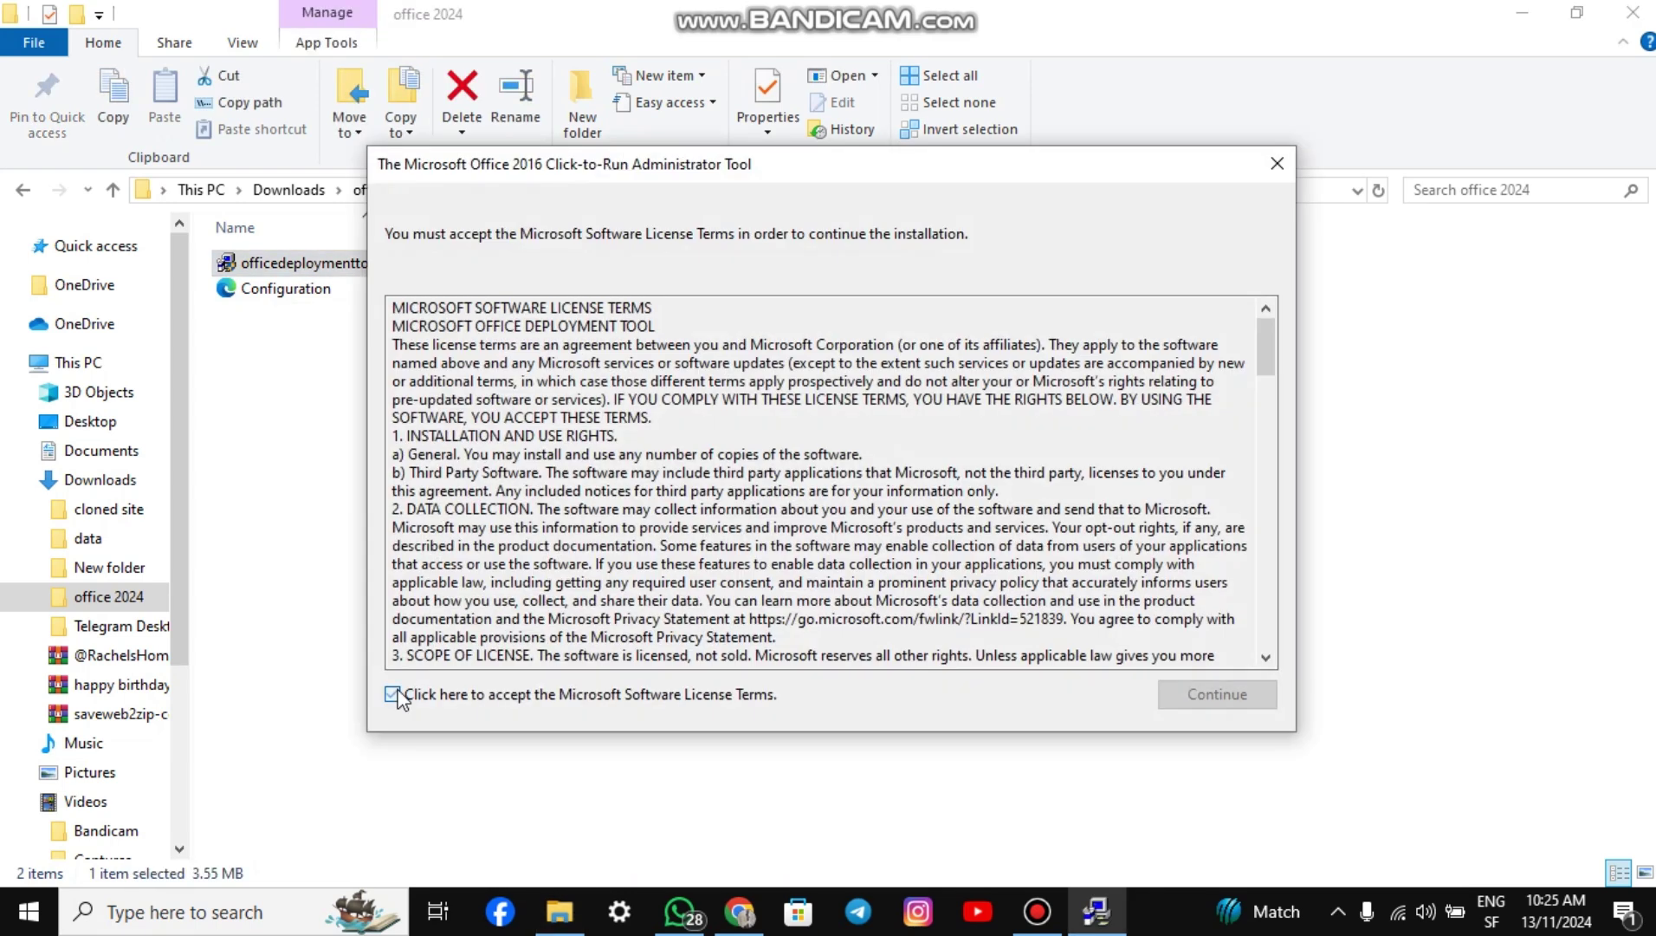
left_click(392, 694)
left_click(1204, 693)
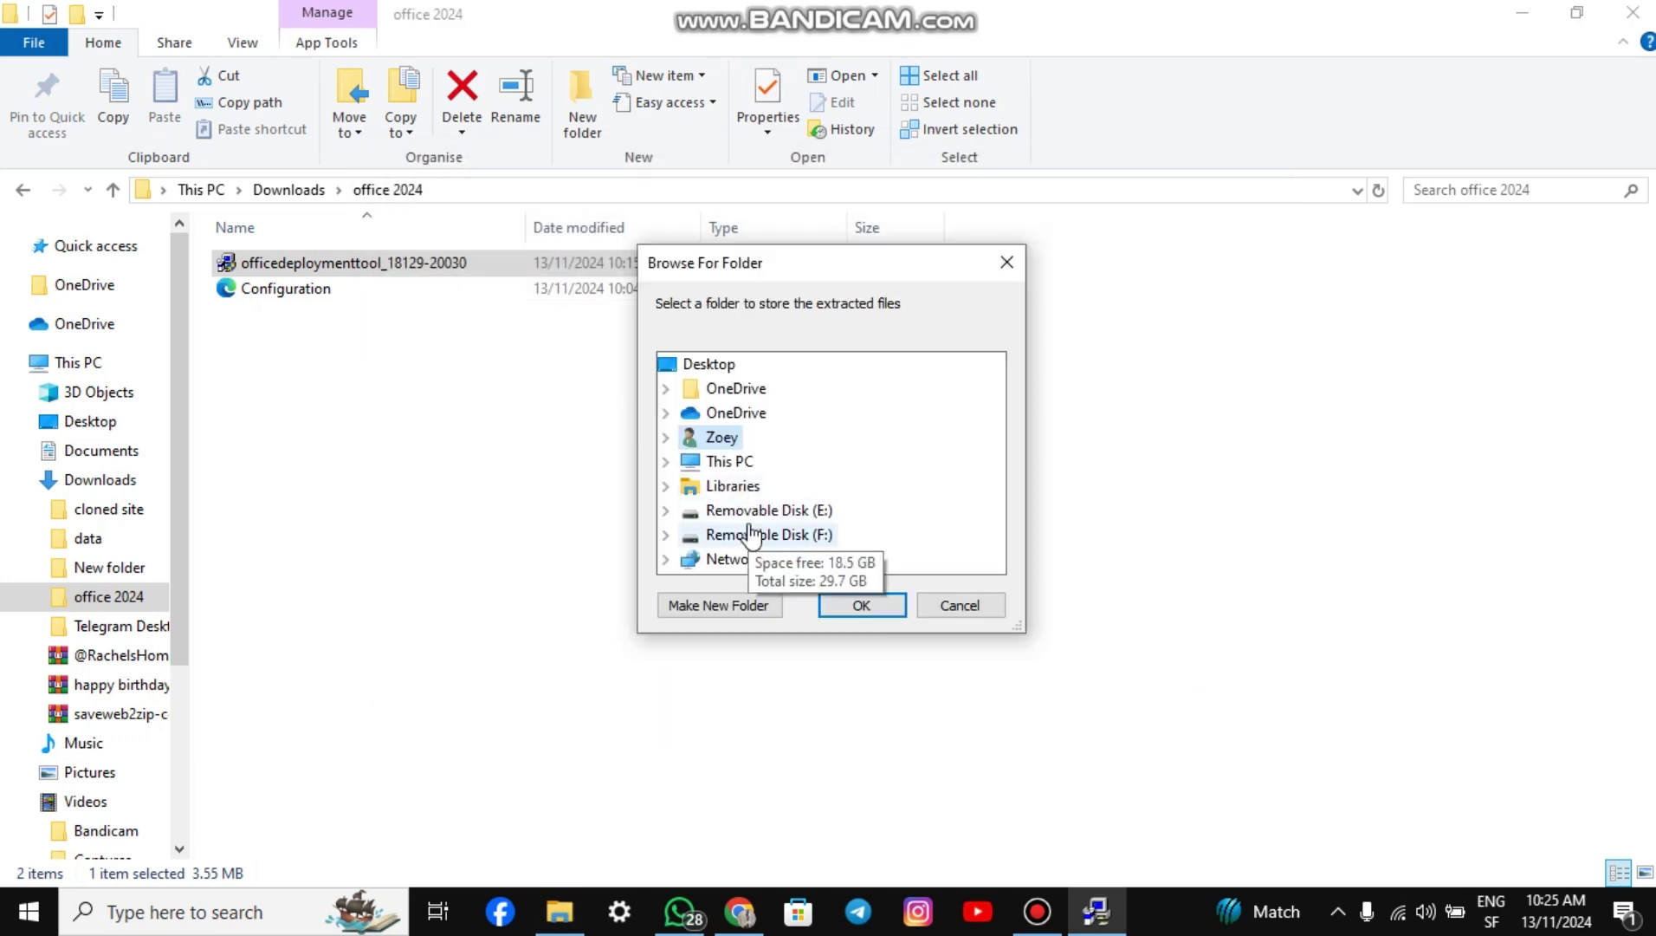
Extract the deployment tool's files to the office 2024 folder inside Downloads
left_click(666, 461)
left_click(689, 457)
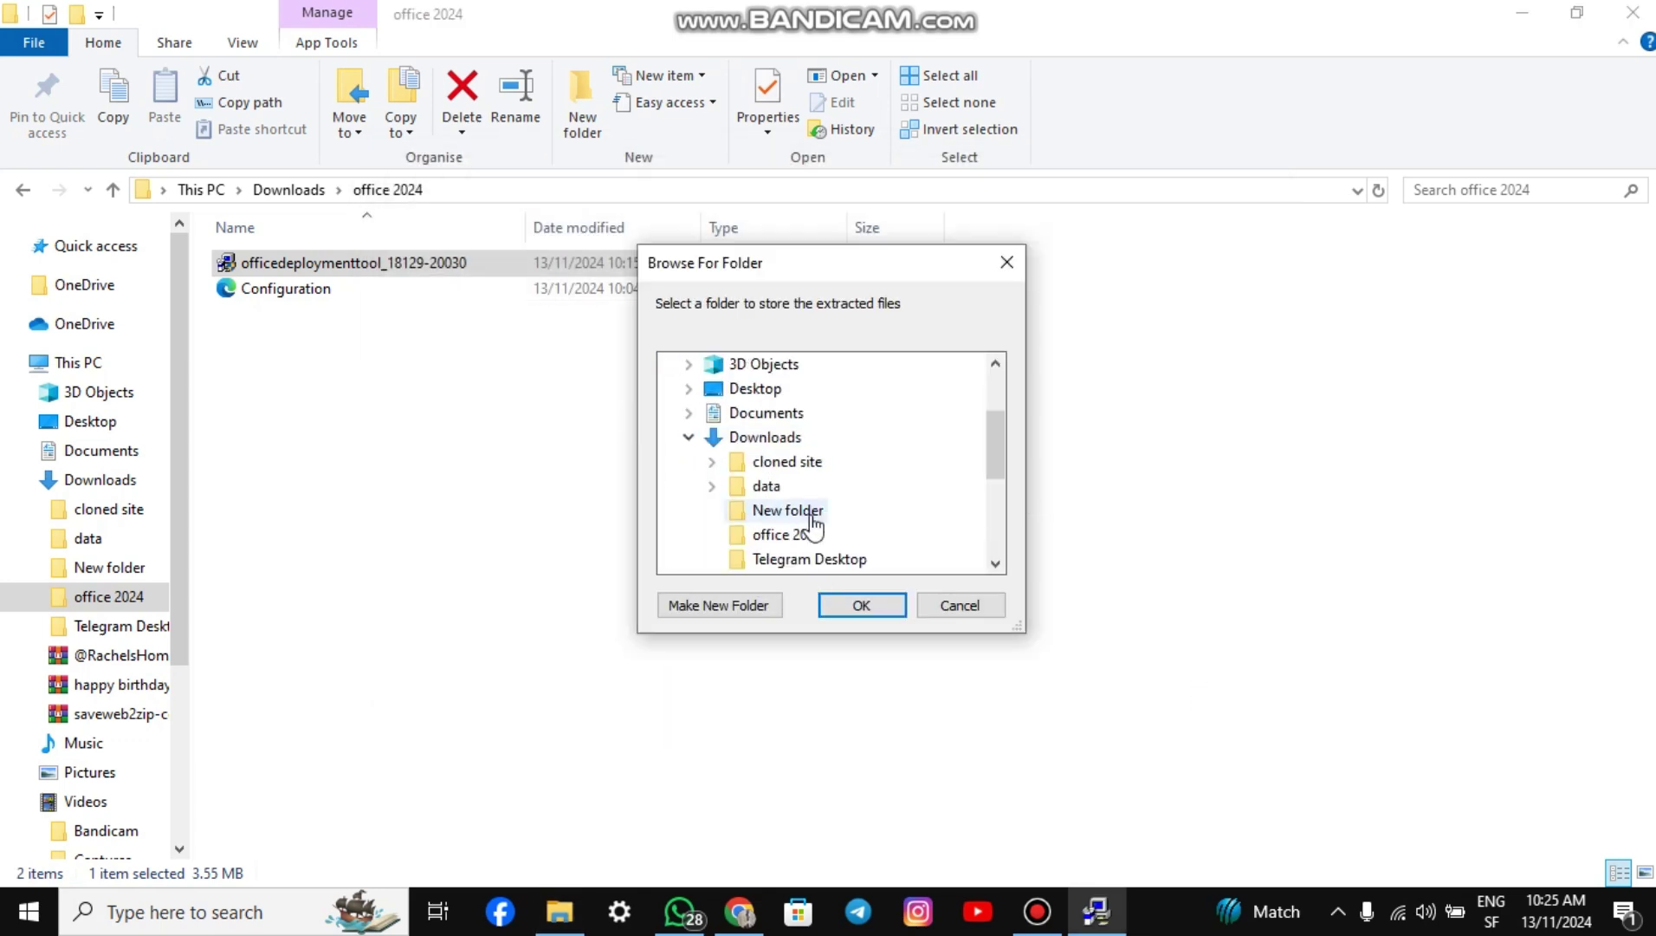
left_click(802, 539)
left_click(853, 607)
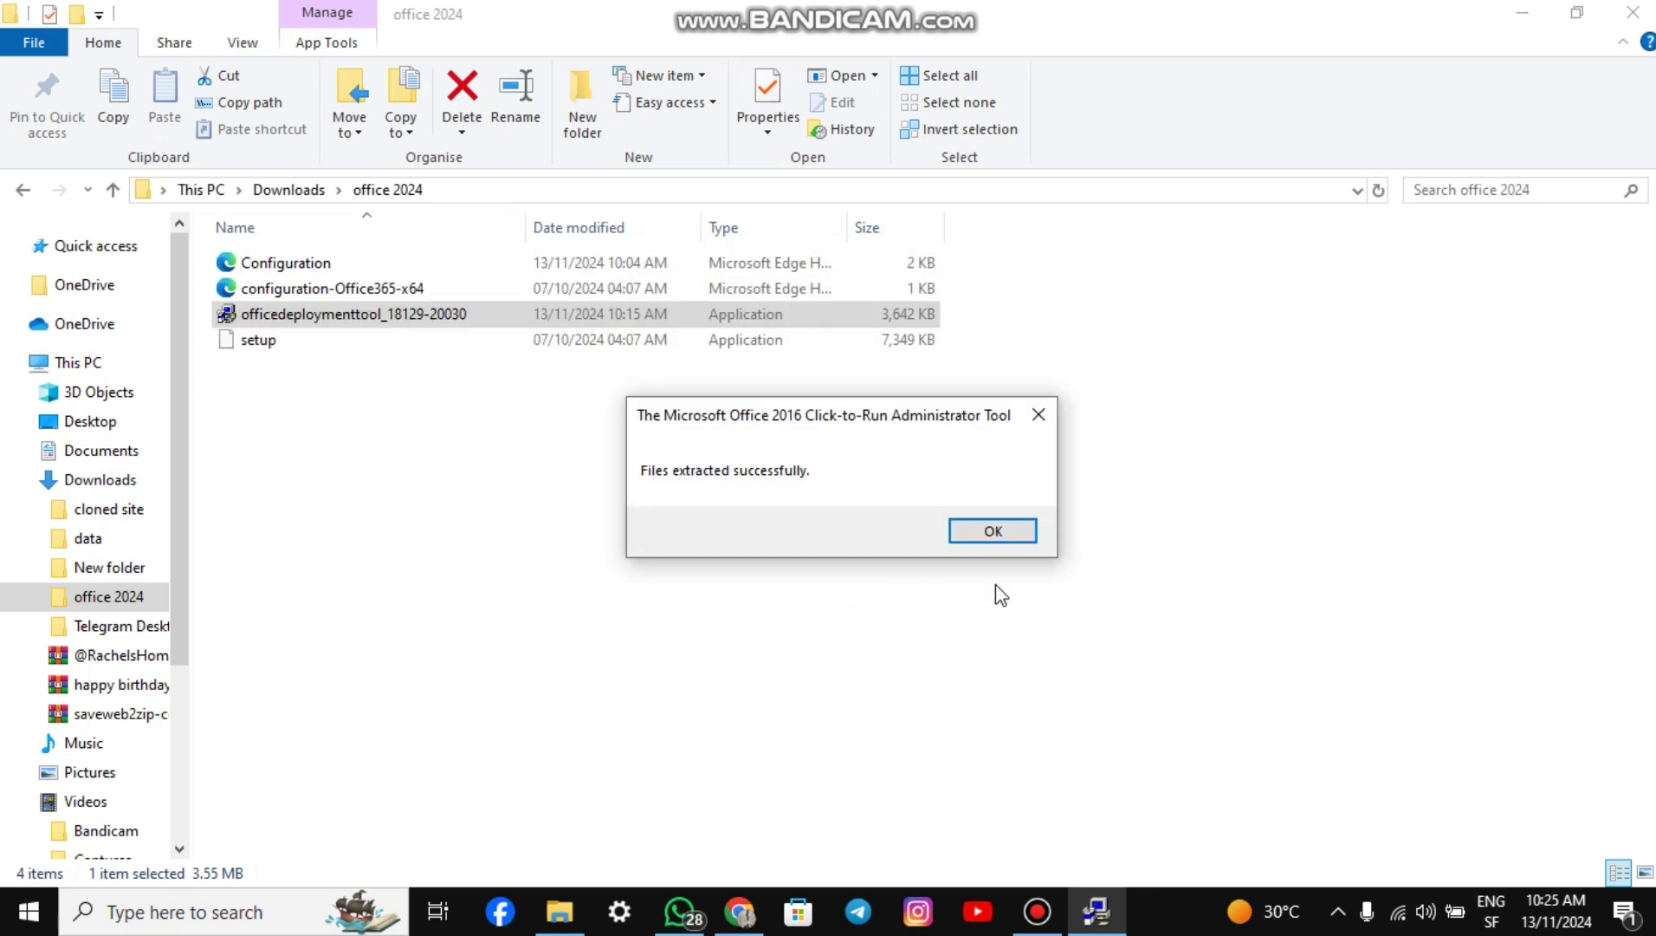
left_click(993, 531)
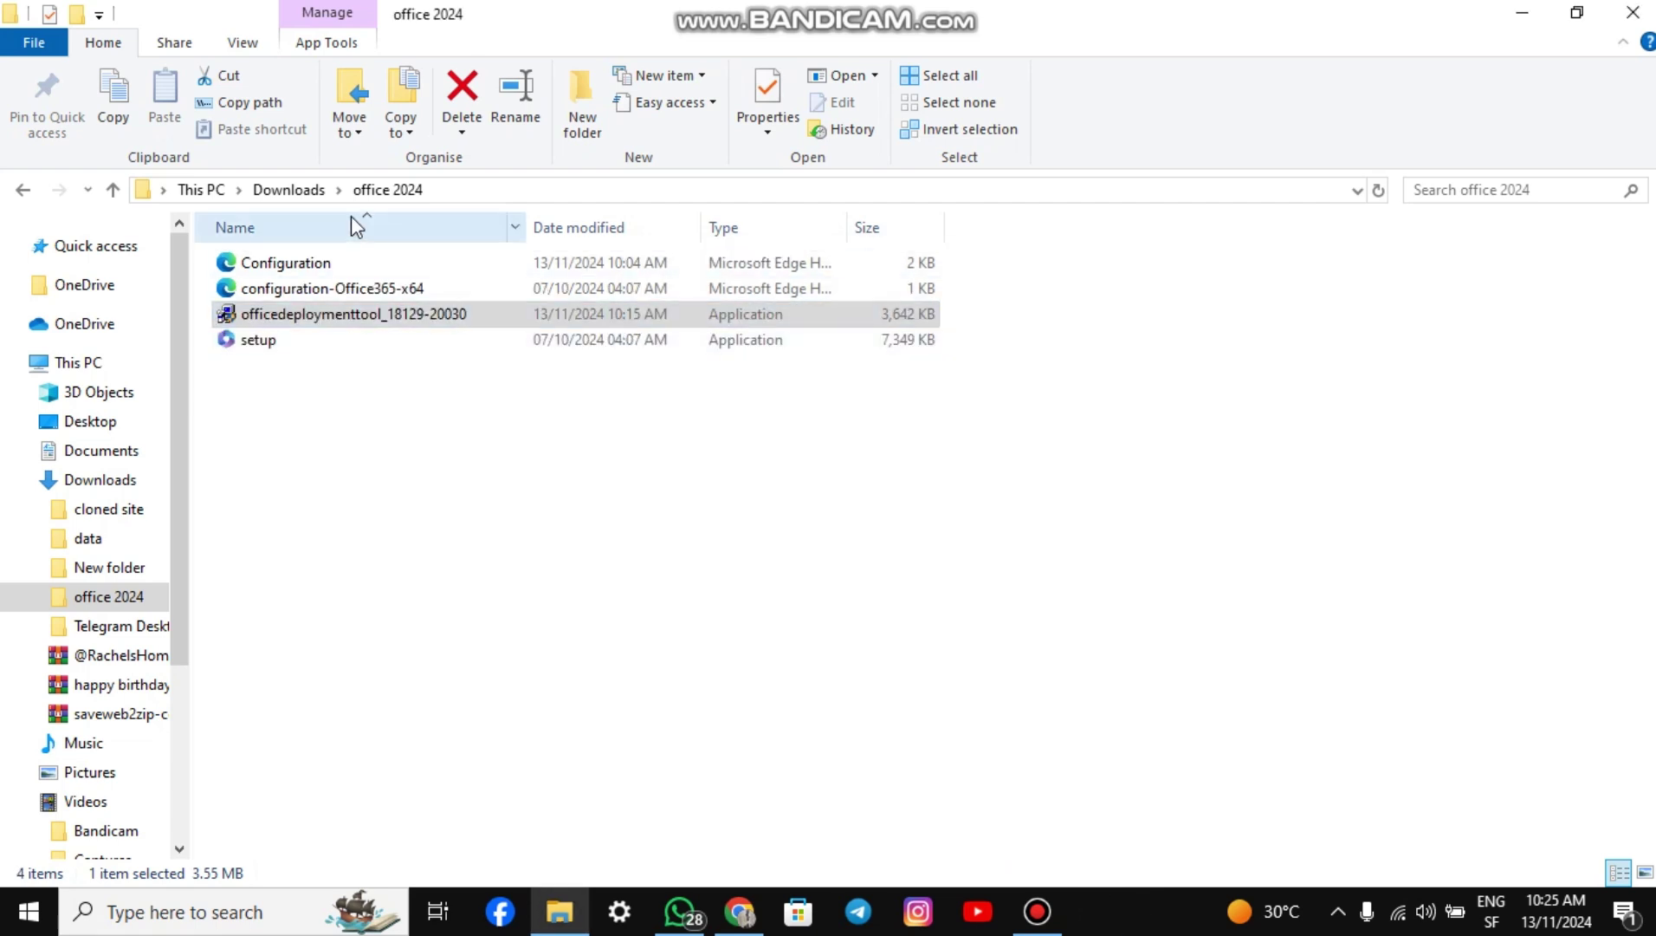
Cut the office 2024 folder from Downloads and open the Windows (C:) drive as its destination
left_click(110, 598)
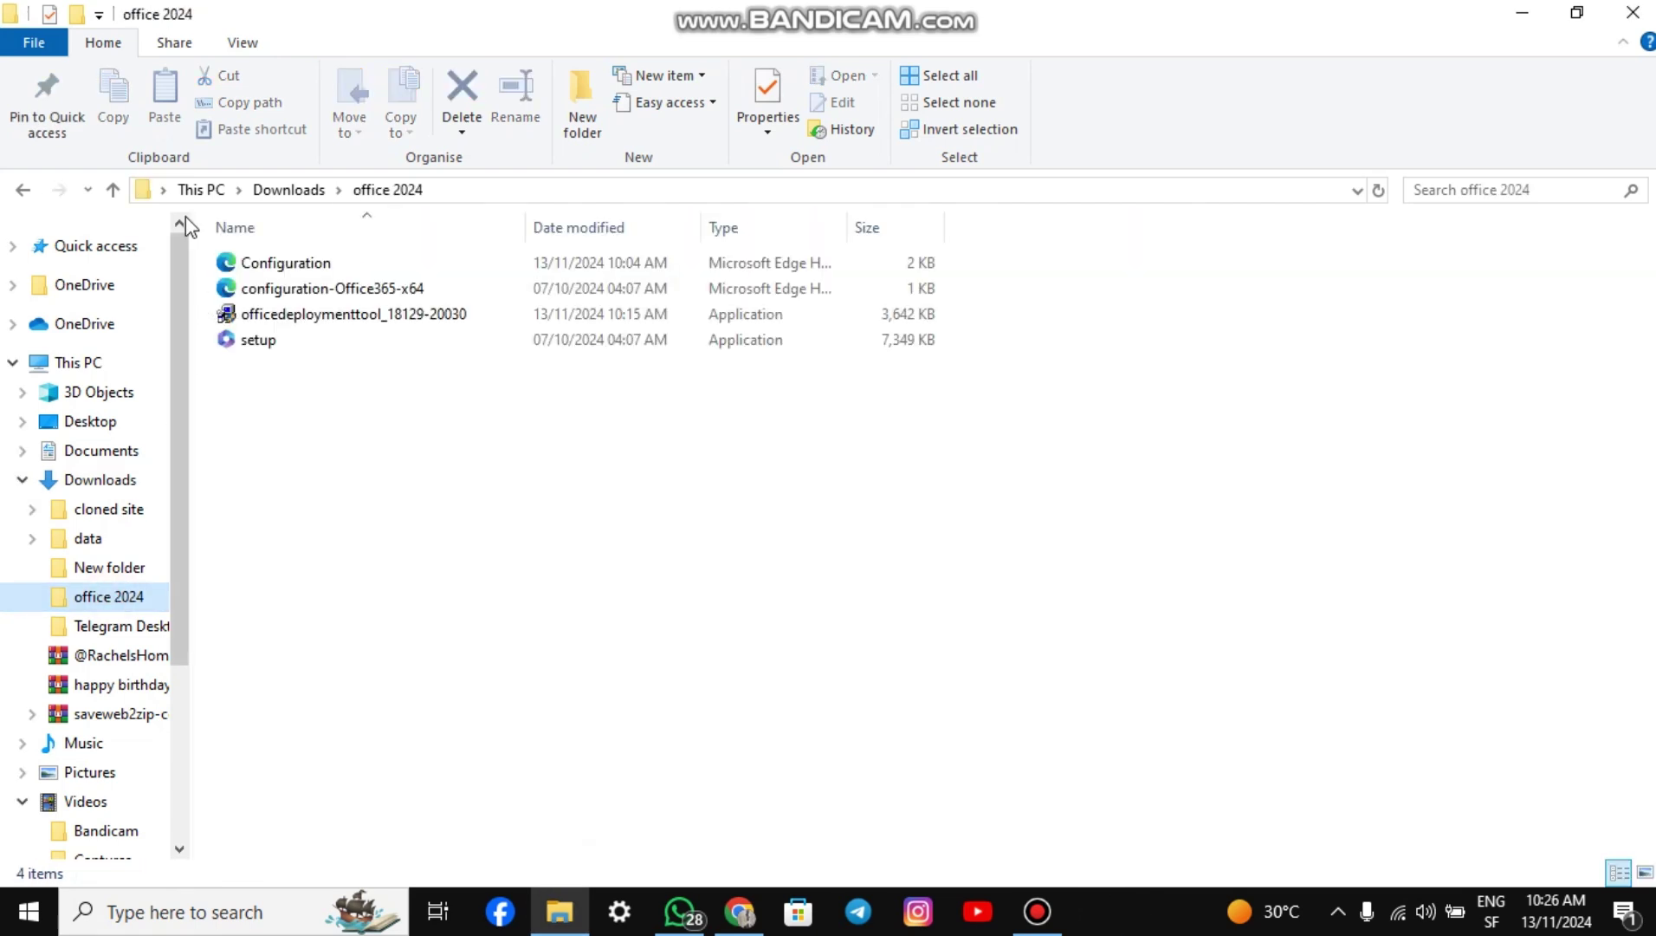
left_click(21, 190)
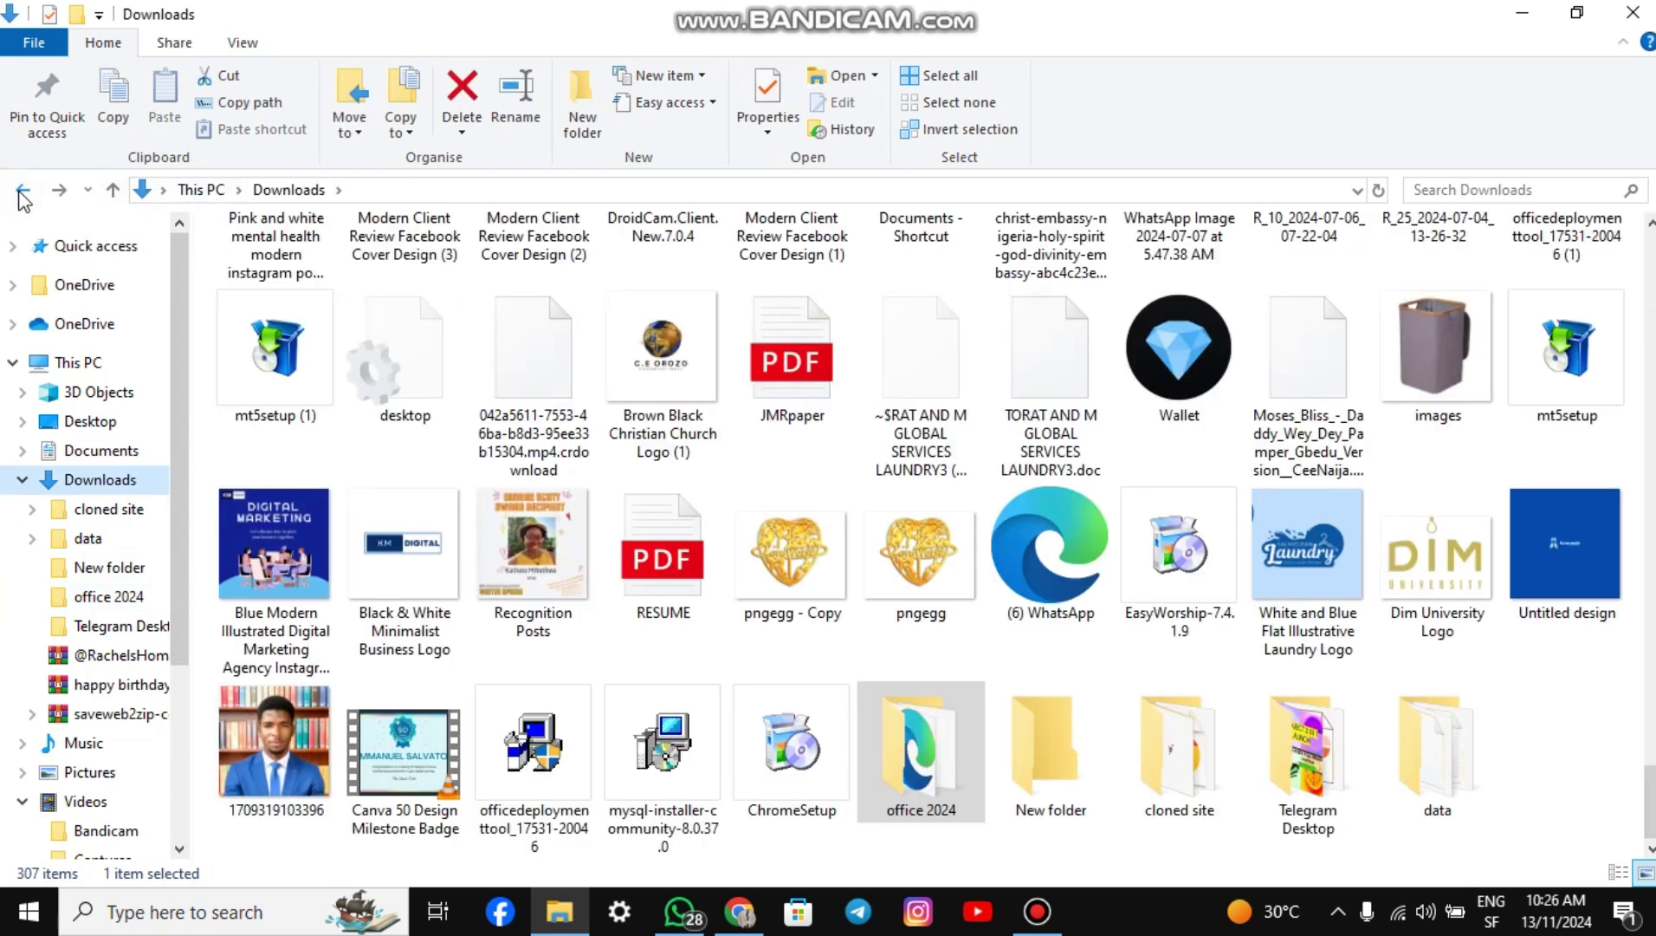
right_click(111, 601)
left_click(161, 708)
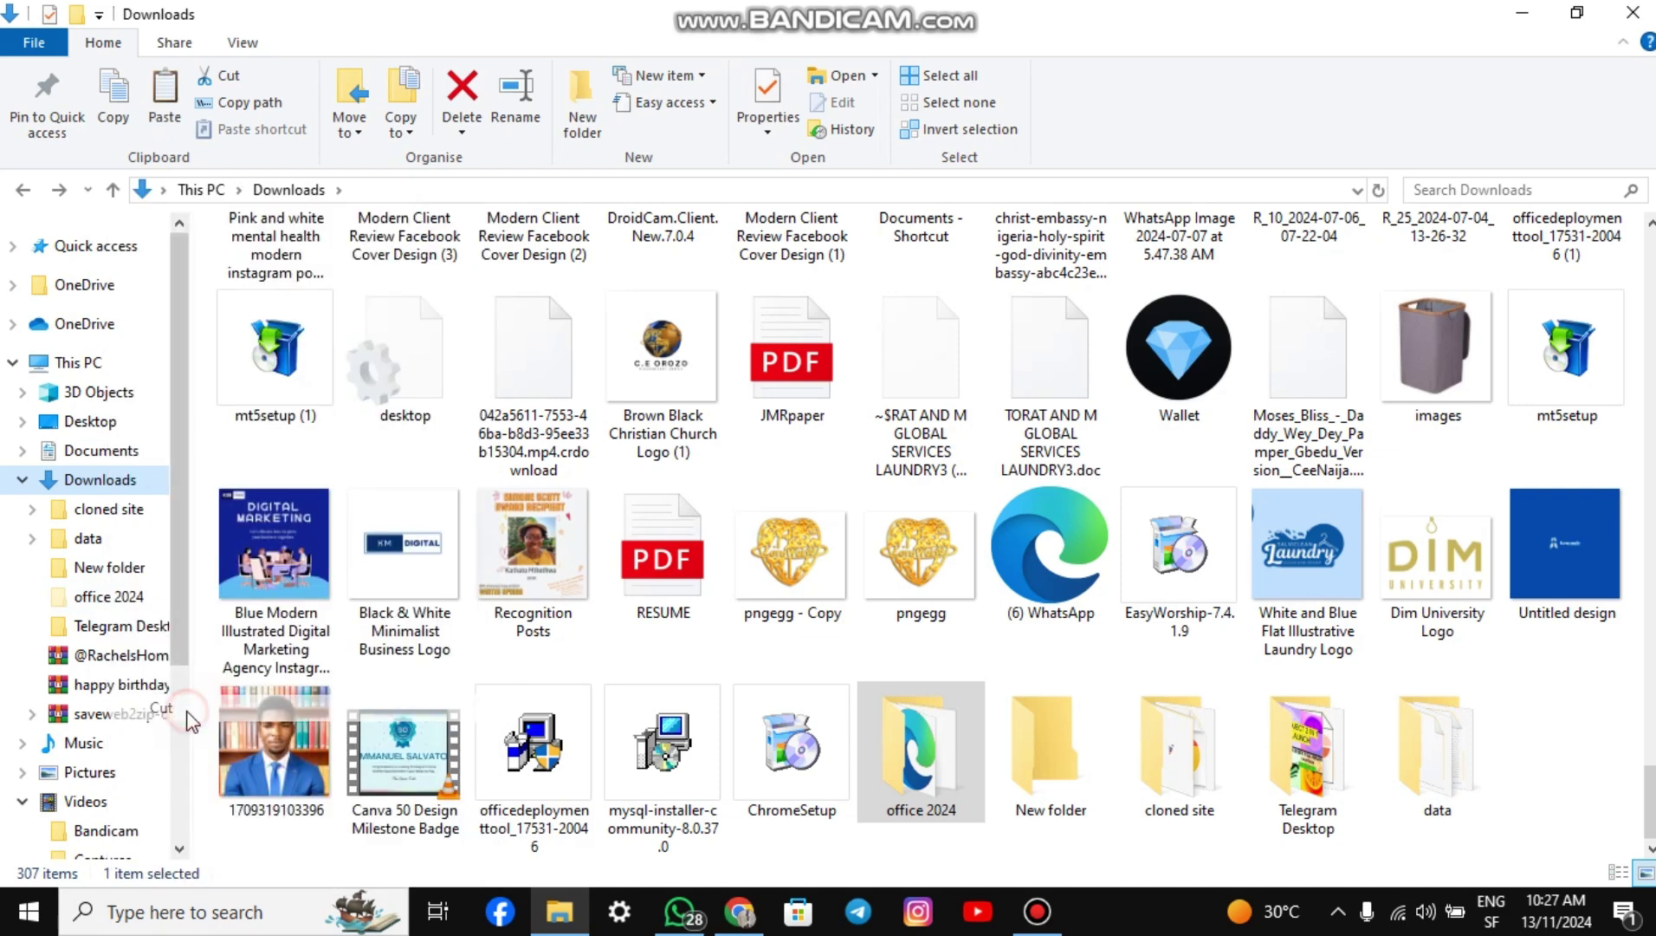
left_click(12, 363)
left_click(78, 362)
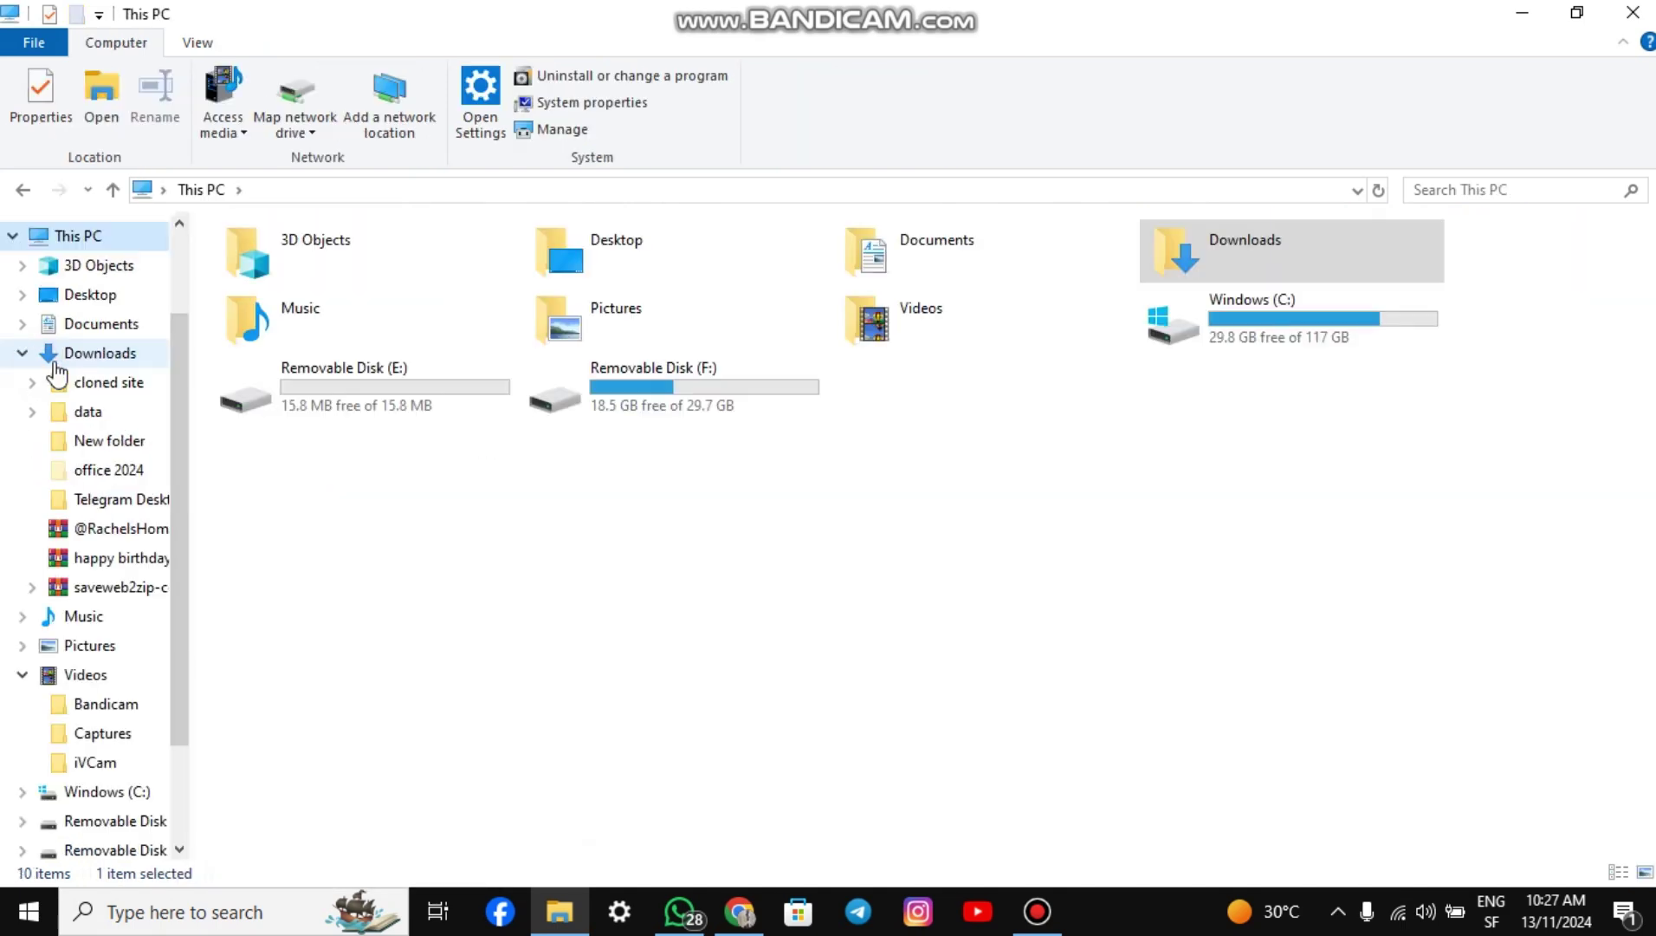
double_click(1234, 331)
scroll(623, 347, "down", 1)
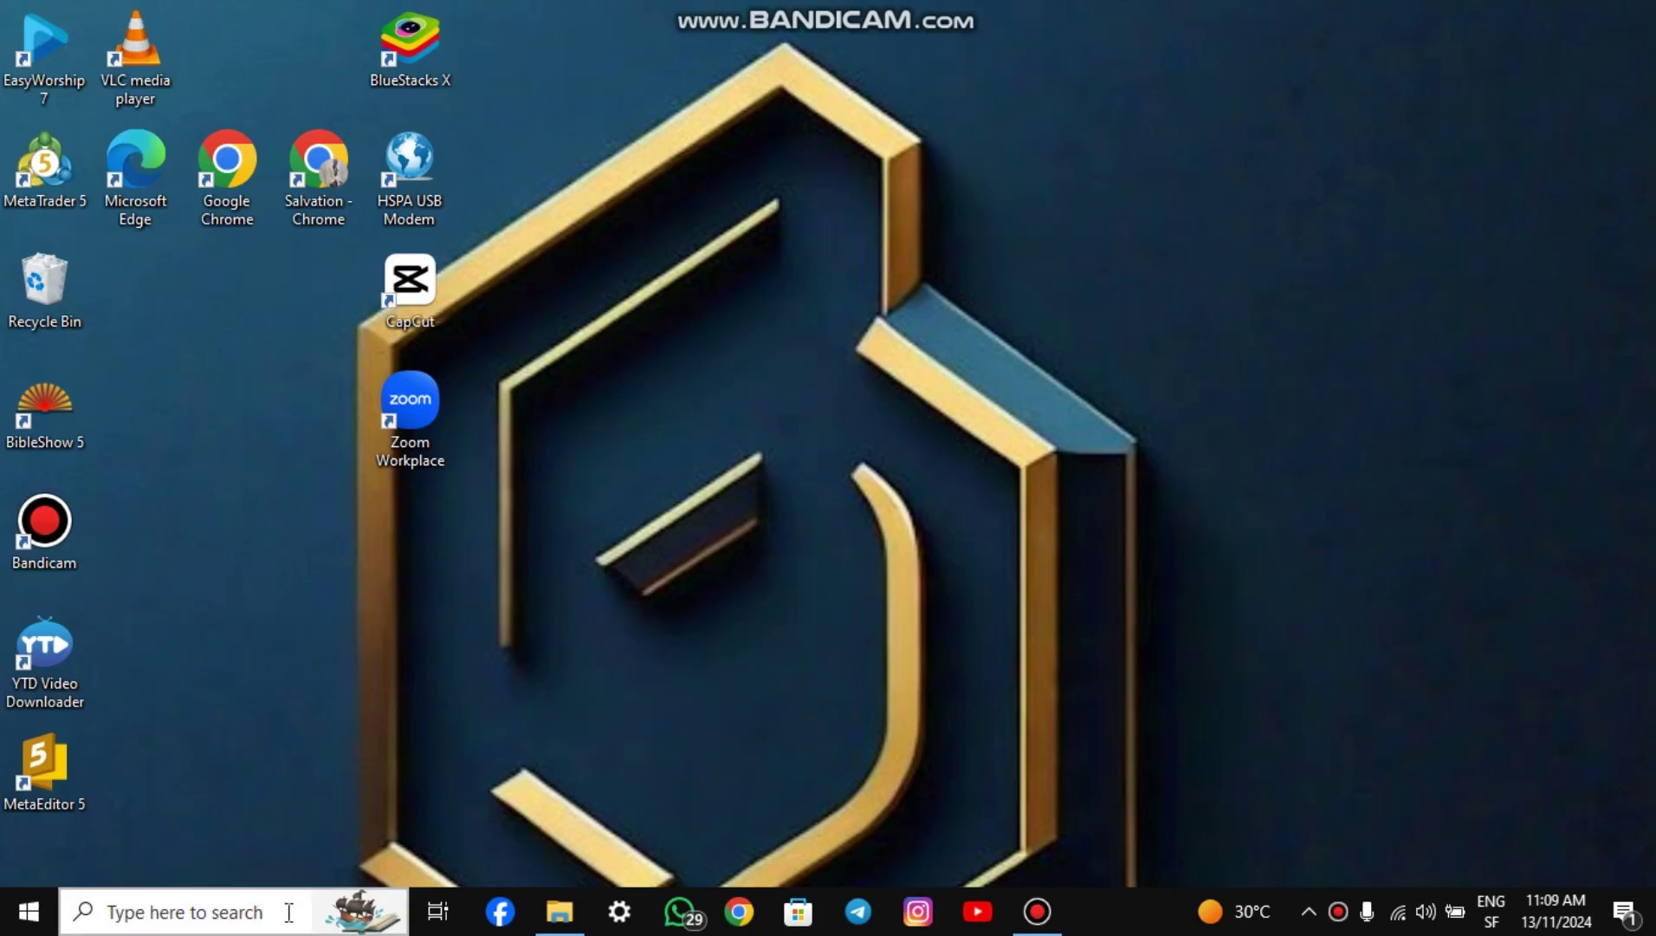
Open Command Prompt with administrator rights
left_click(289, 913)
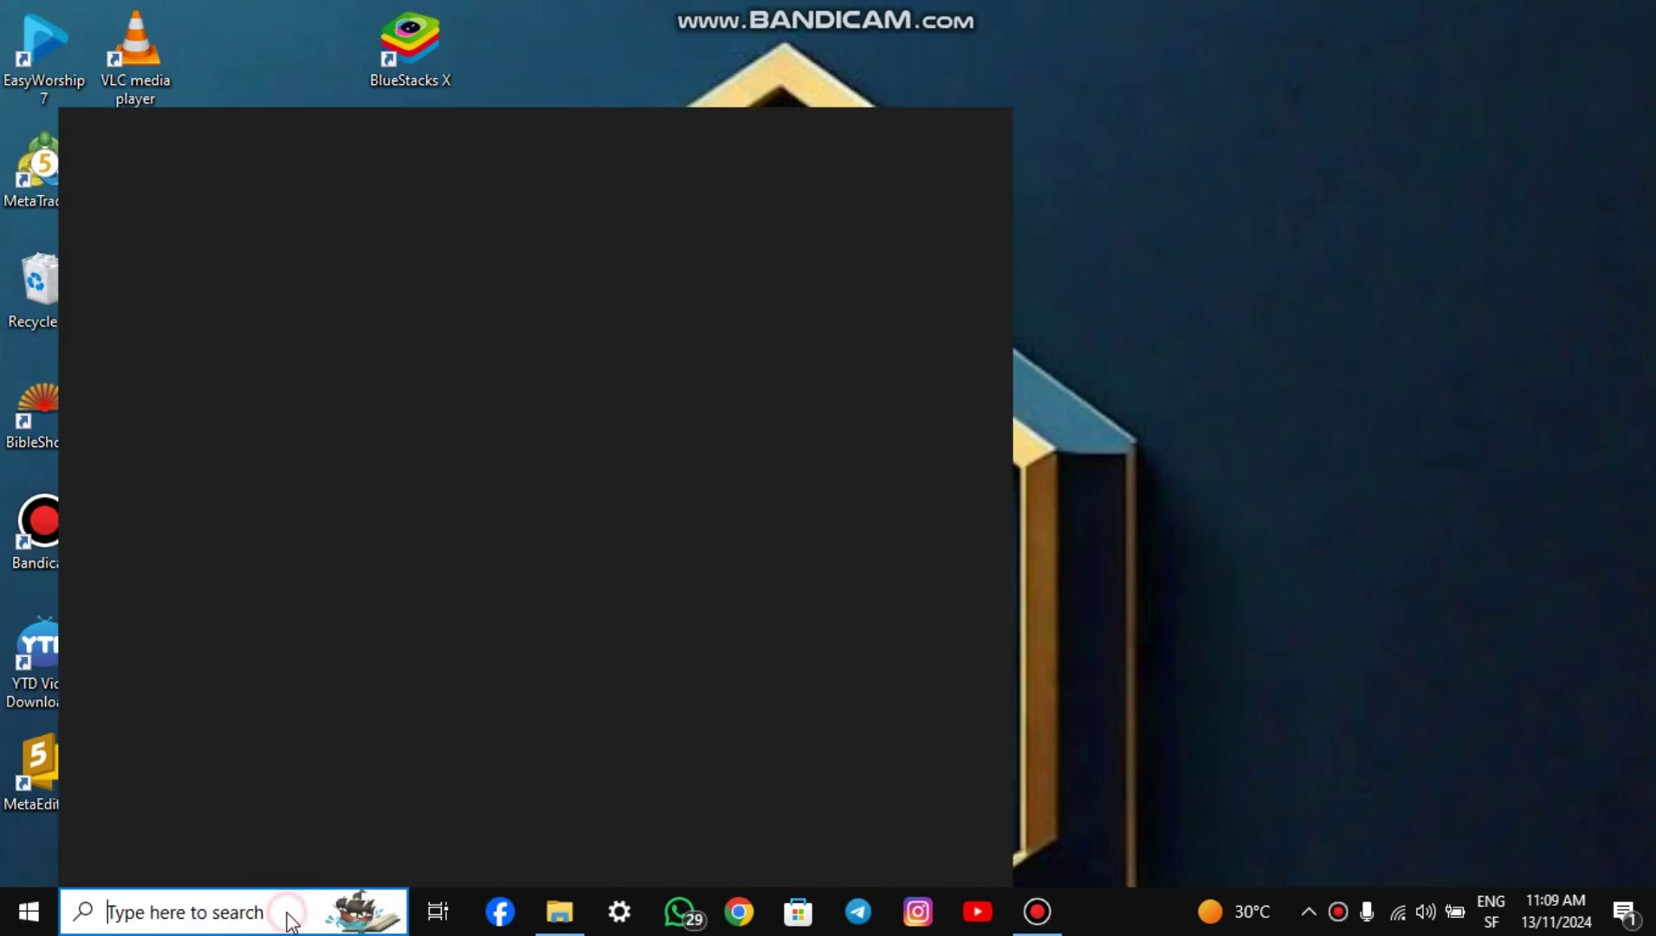
type("cmd")
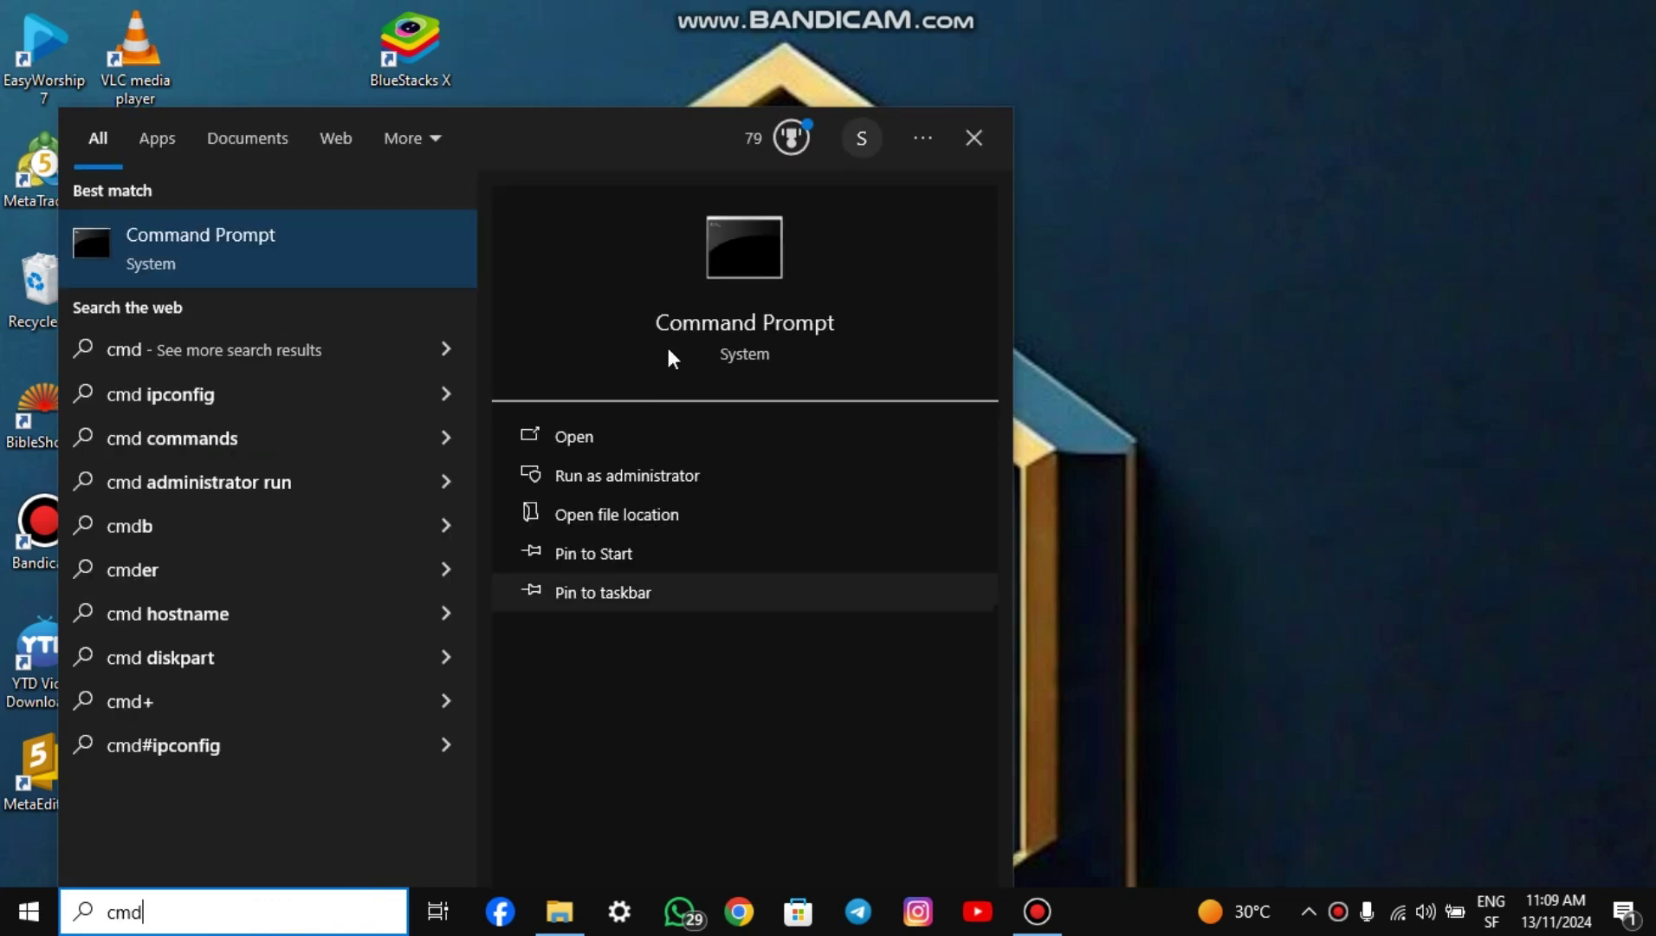
left_click(637, 476)
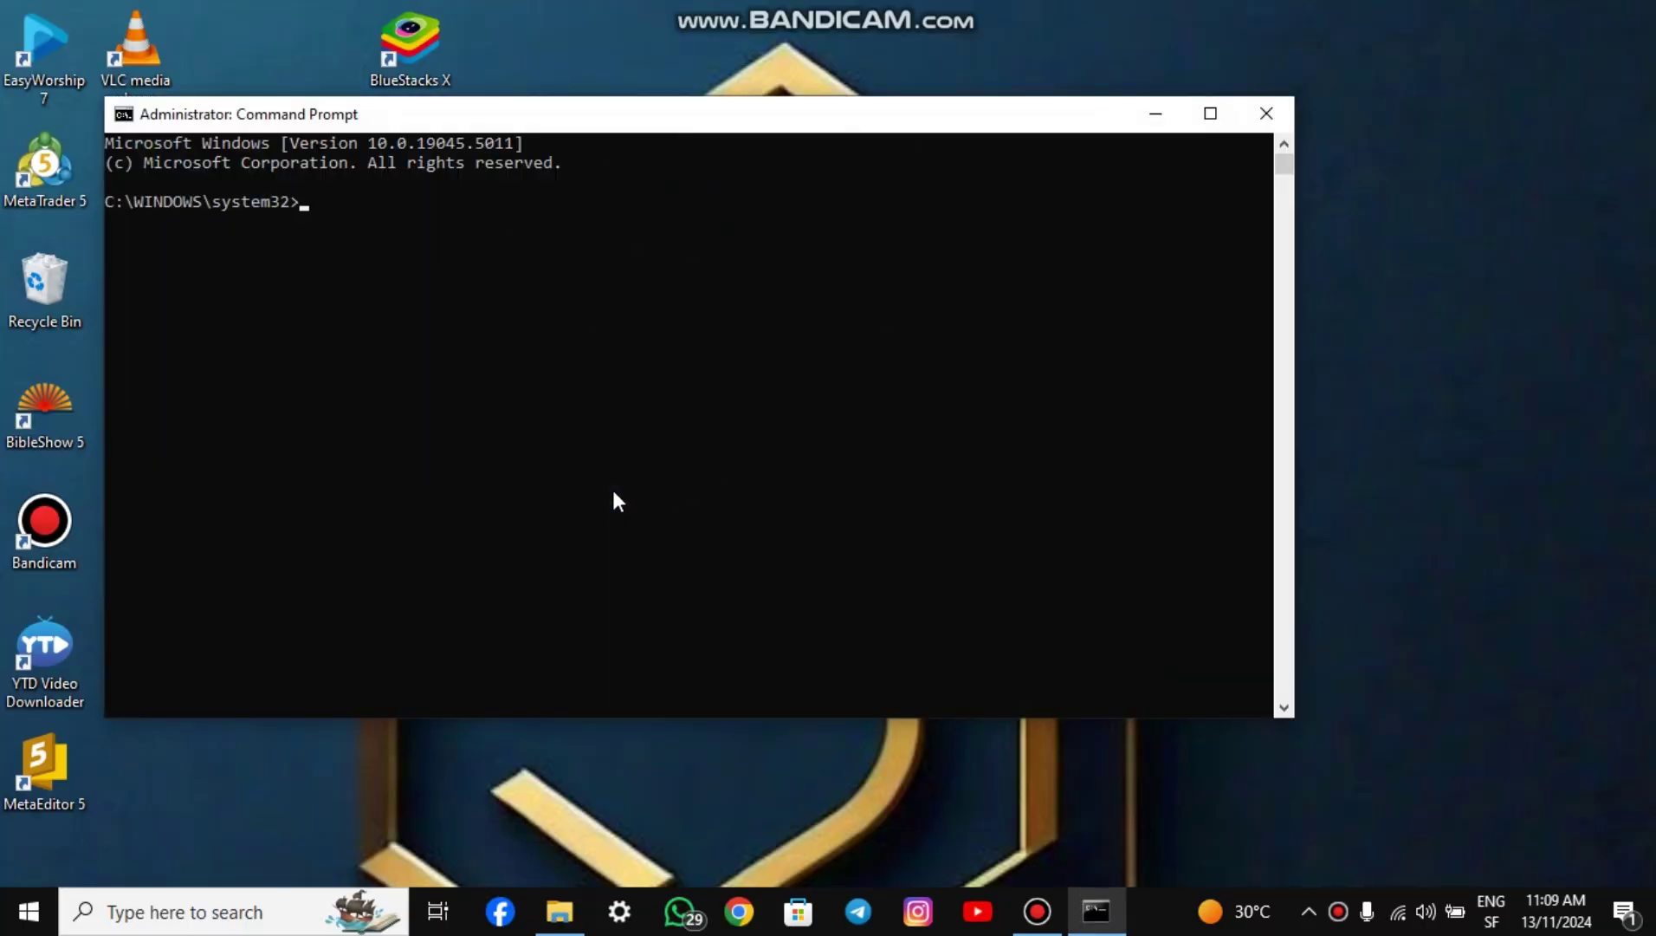
Change the directory with "cd c:\office 2024" and run "setup /configure configuration.xml" there, inserting both commands from the clipboard history
key("super+v")
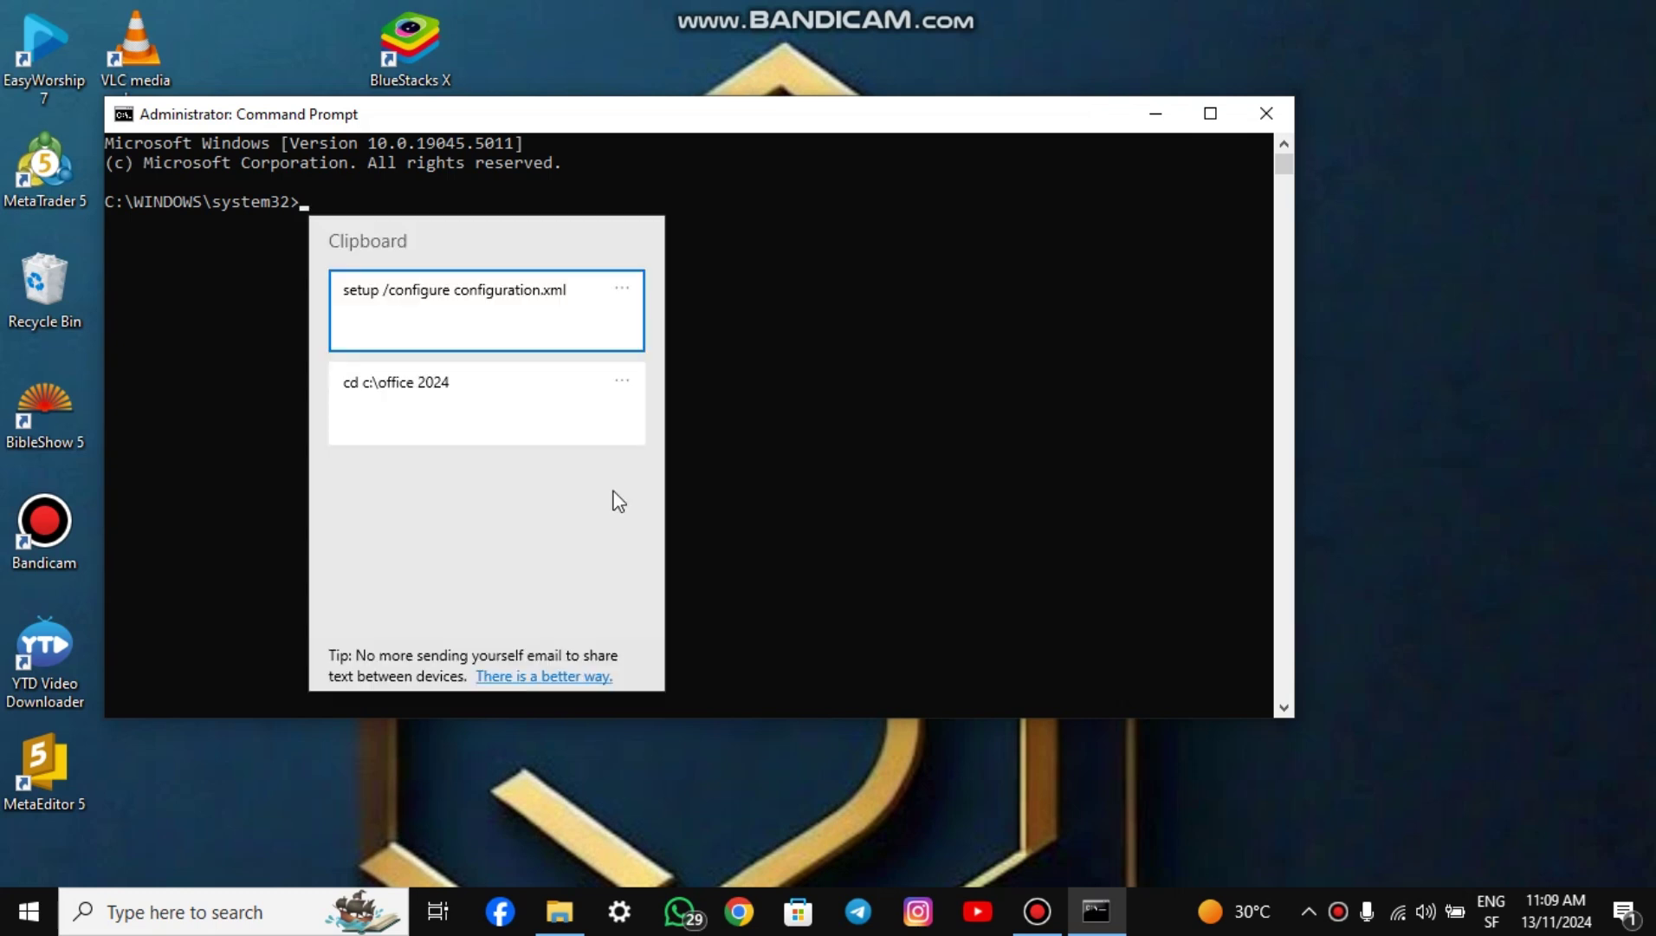
left_click(563, 410)
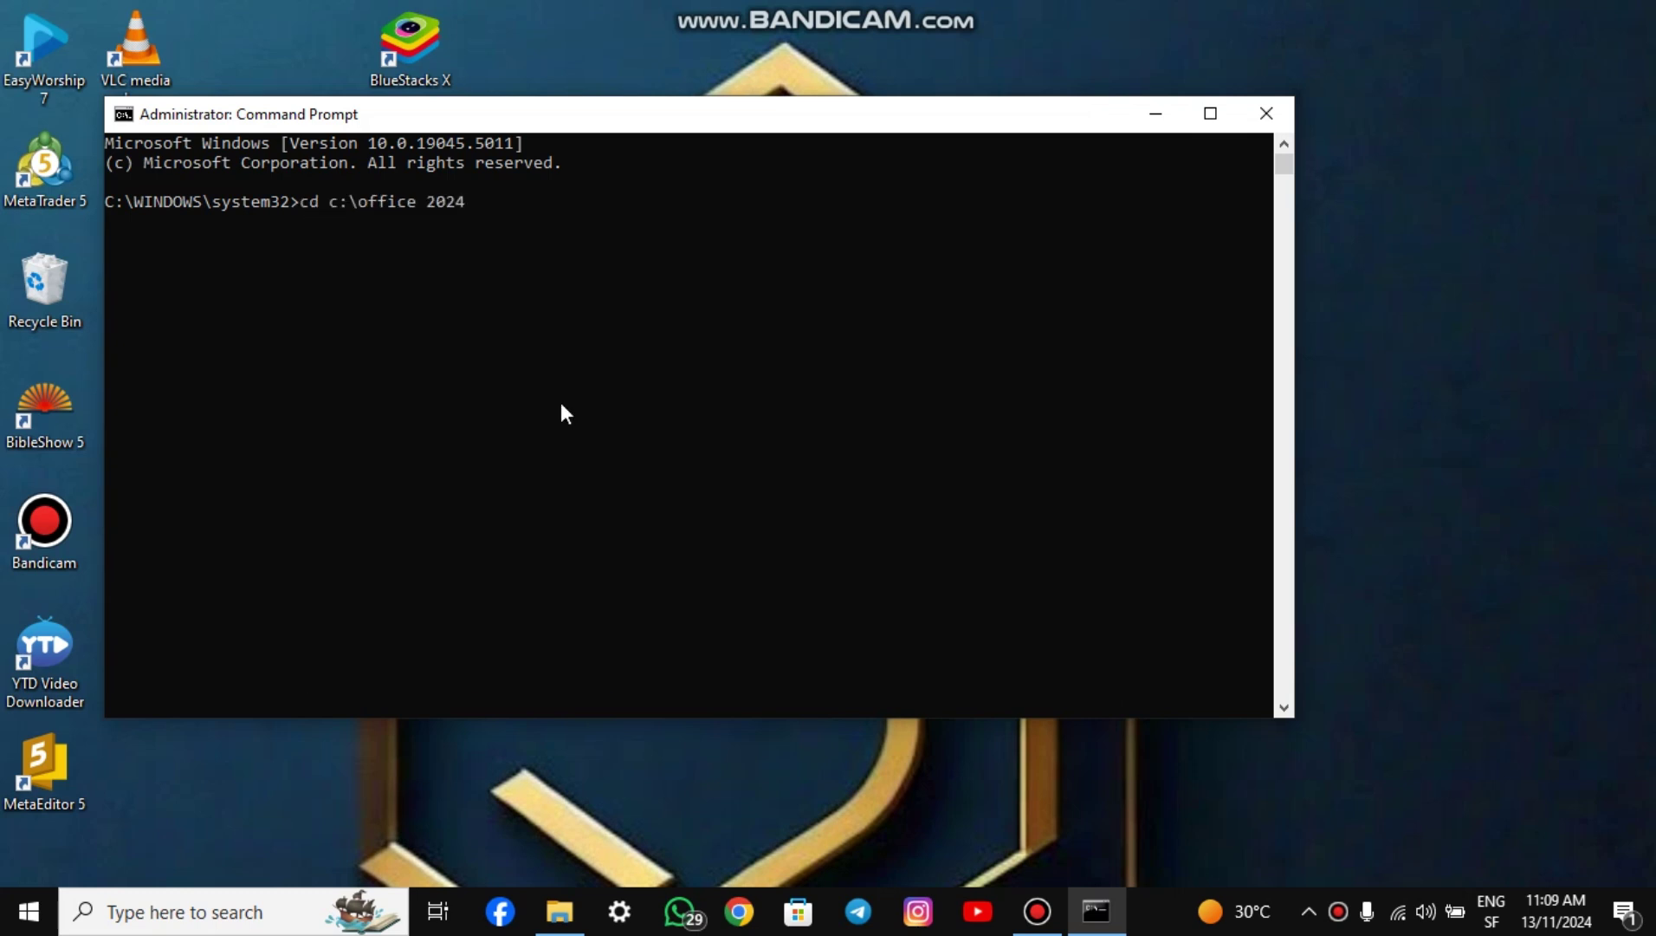
key("Return")
key("super+v")
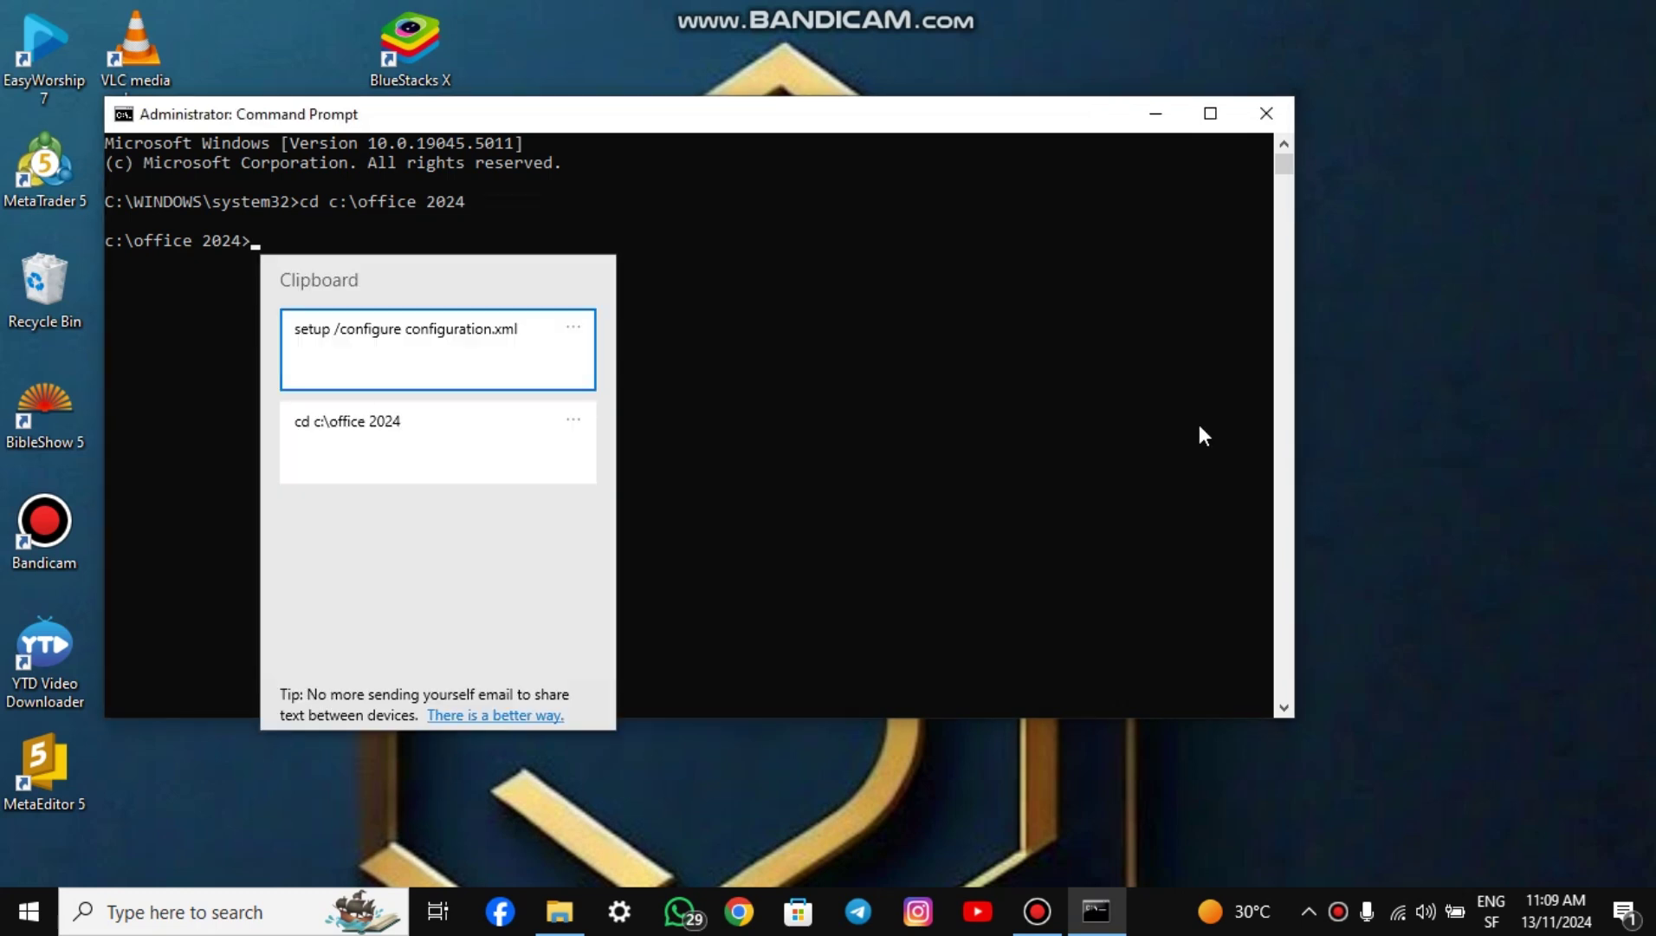
left_click(556, 355)
key("Return")
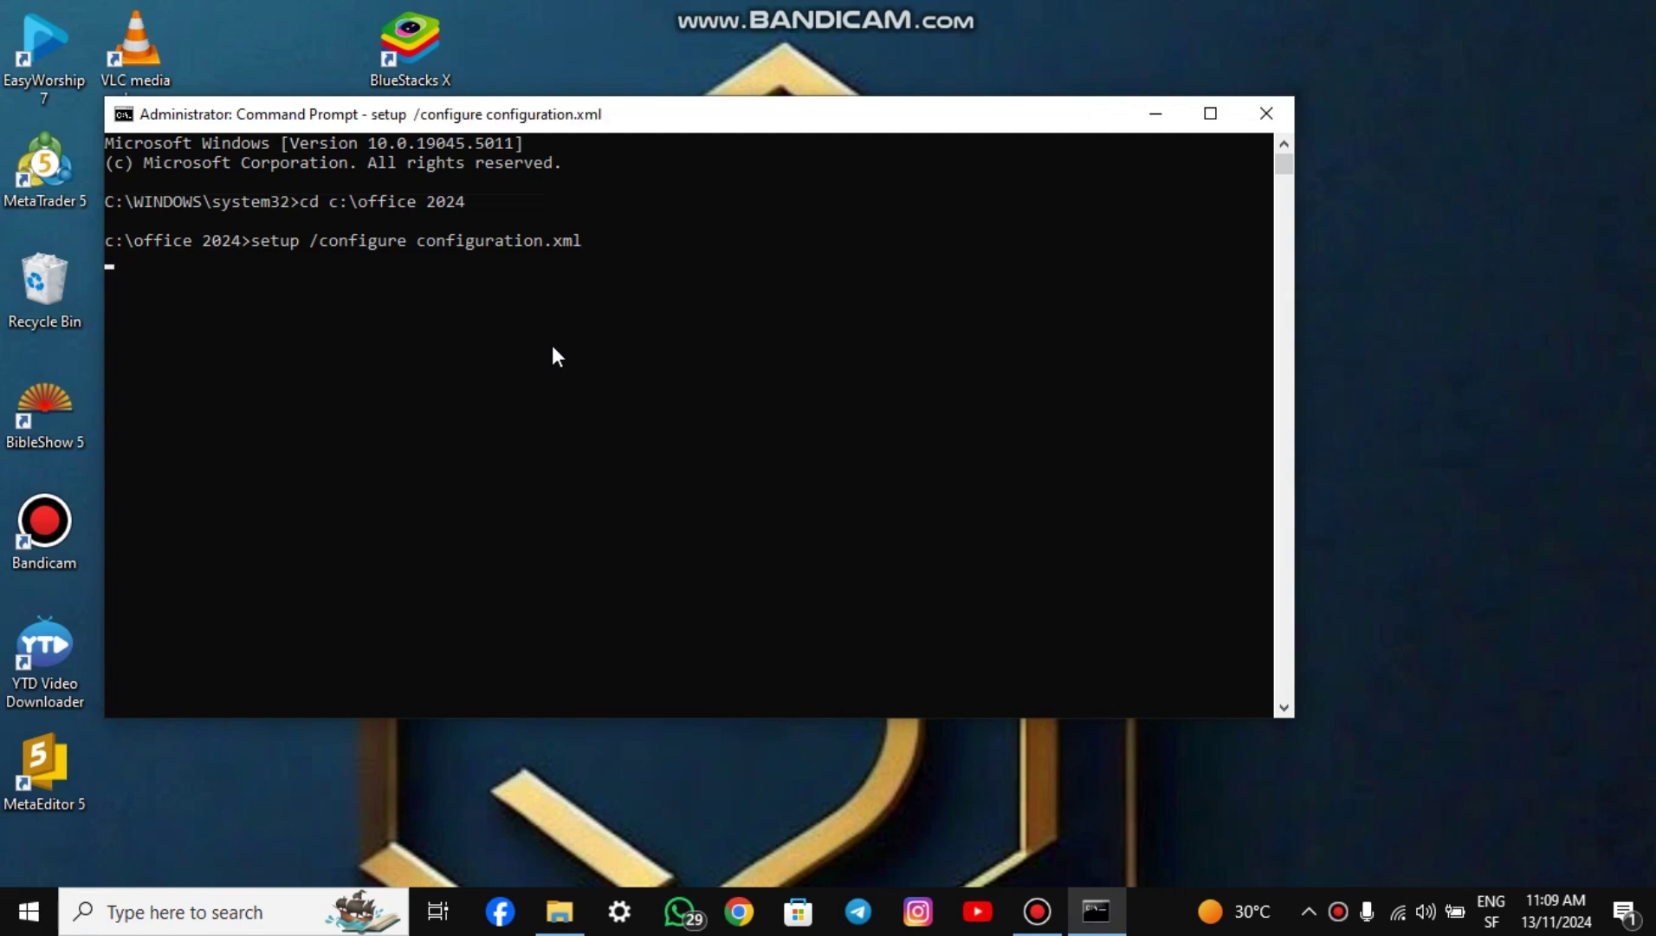